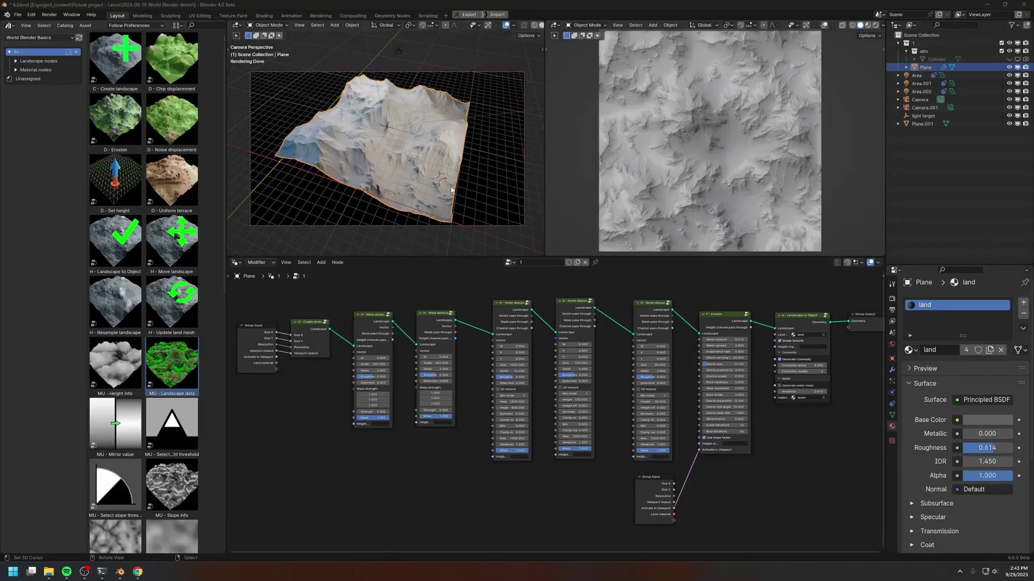
Step: Hide the overlays in the rendered viewport and look at the mountain terrain up close
{"action": "key", "text": "shift+alt+z"}
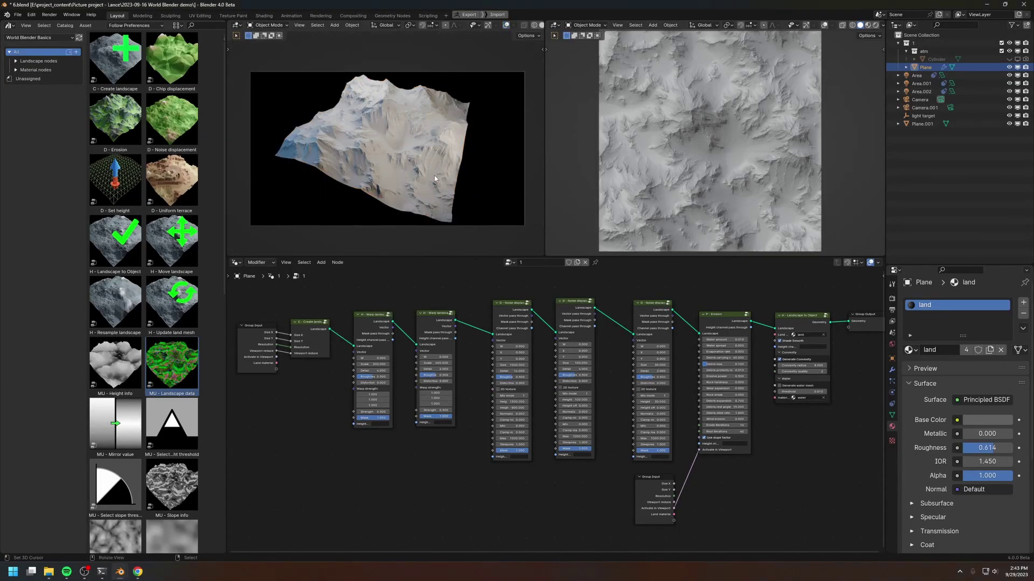
{"action": "middle_click_drag", "start_coordinate": [423, 159], "coordinate": [447, 163]}
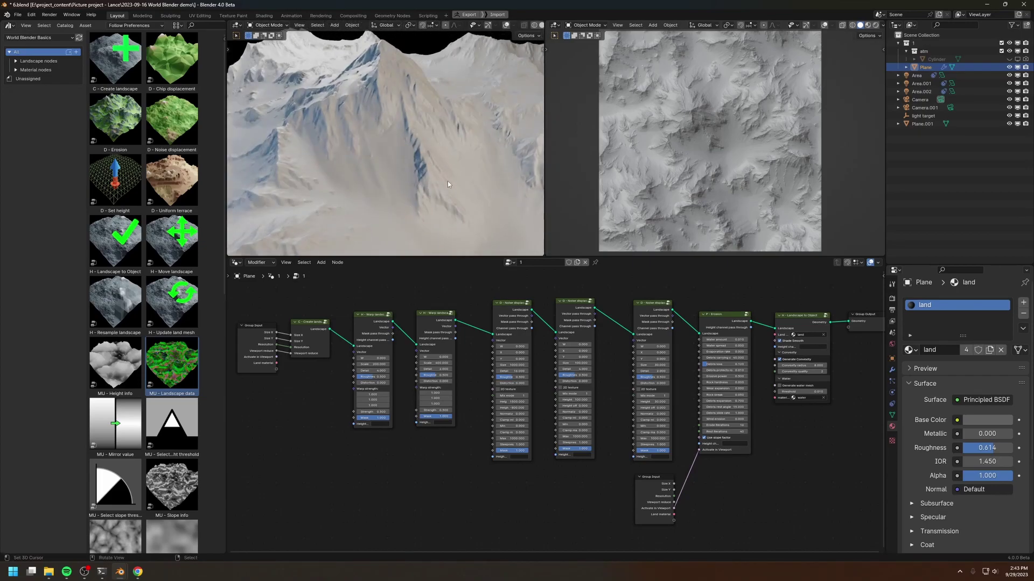
{"action": "middle_click_drag", "start_coordinate": [455, 293], "coordinate": [444, 328]}
{"action": "middle_click_drag", "start_coordinate": [728, 375], "coordinate": [555, 347]}
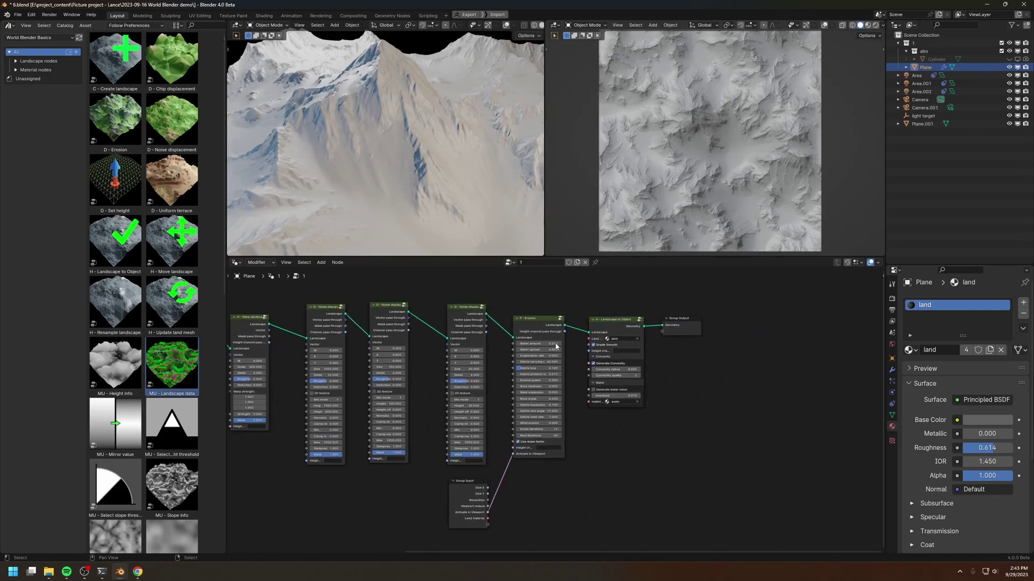
{"action": "scroll", "coordinate": [545, 338], "scroll_direction": "up", "scroll_amount": 6}
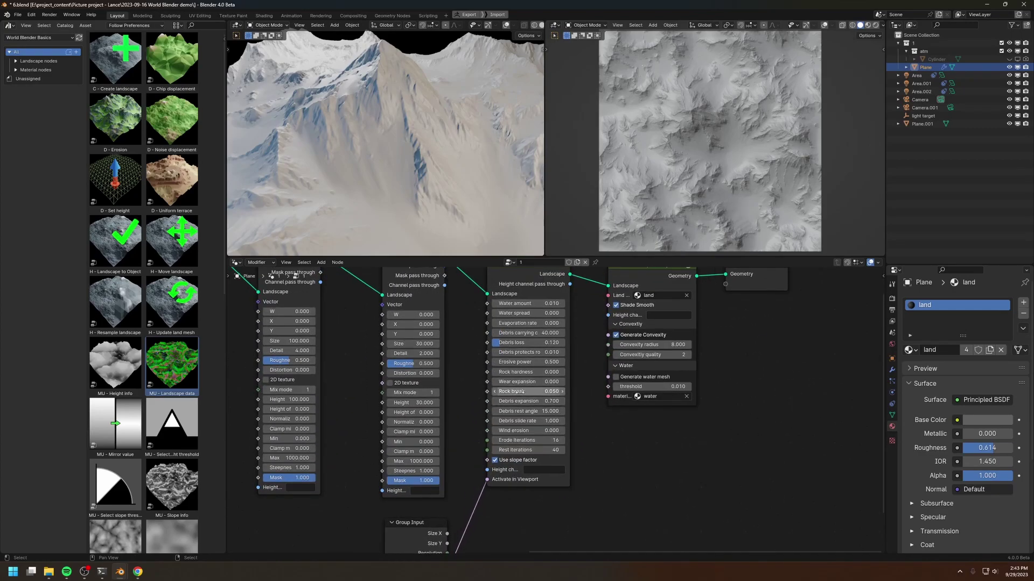
{"action": "middle_click_drag", "start_coordinate": [386, 104], "coordinate": [433, 123]}
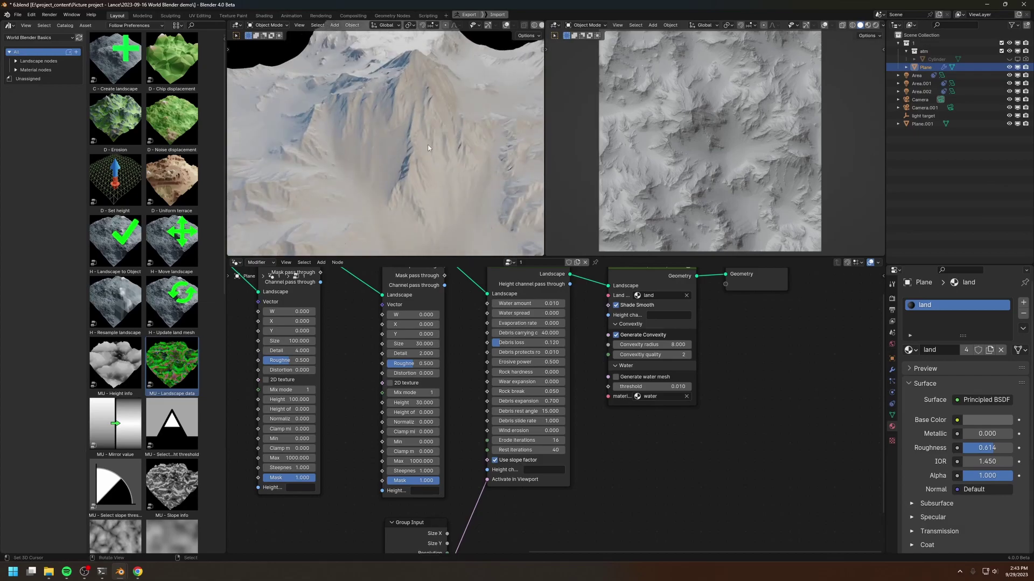
Step: Examine the landscape node chain from Create landscape through the warp, noise and Erosion nodes to Landscape to Object
{"action": "middle_click_drag", "start_coordinate": [341, 299], "coordinate": [953, 351]}
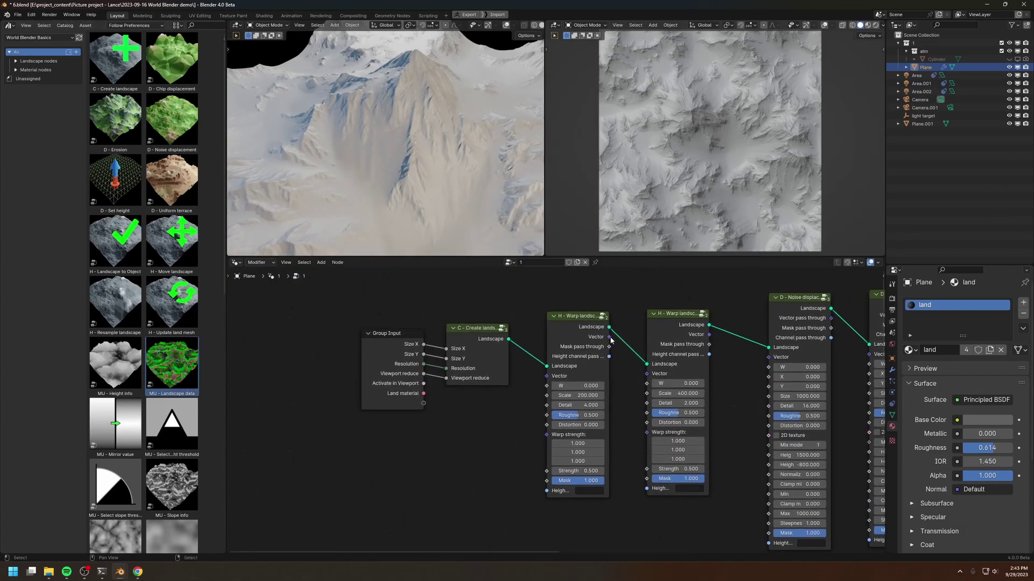
{"action": "middle_click_drag", "start_coordinate": [396, 217], "coordinate": [430, 151]}
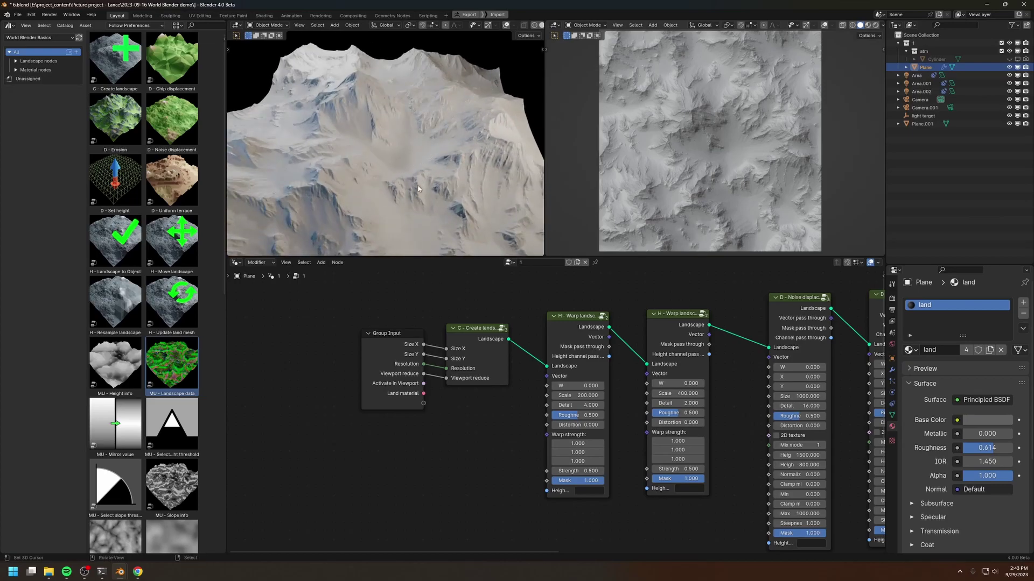
{"action": "middle_click_drag", "start_coordinate": [661, 348], "coordinate": [511, 340]}
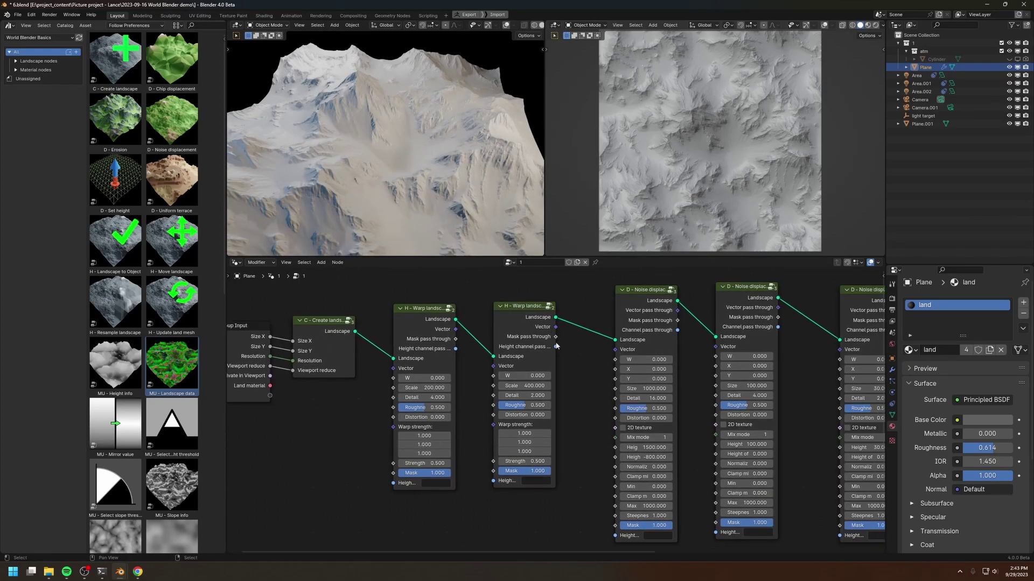
{"action": "middle_click_drag", "start_coordinate": [646, 359], "coordinate": [377, 368]}
{"action": "middle_click_drag", "start_coordinate": [689, 375], "coordinate": [532, 331]}
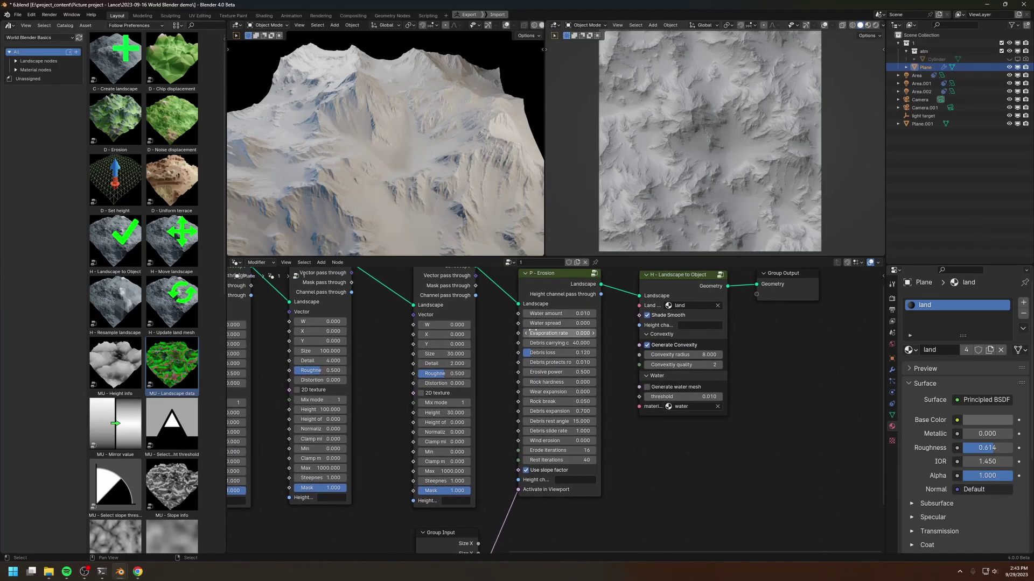
{"action": "scroll", "coordinate": [533, 330], "scroll_direction": "down", "scroll_amount": 2}
{"action": "middle_click_drag", "start_coordinate": [231, 328], "coordinate": [434, 332]}
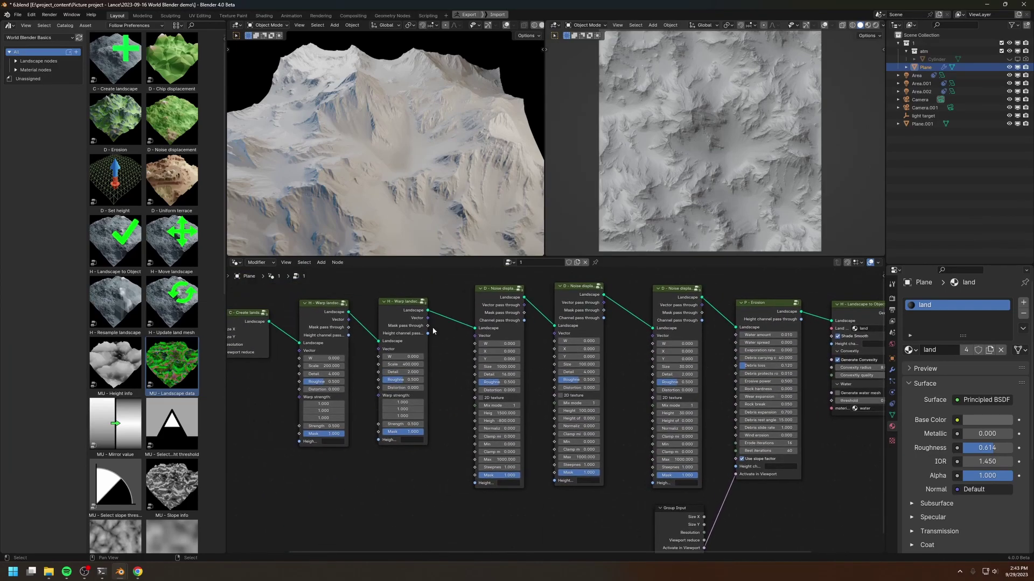
{"action": "middle_click_drag", "start_coordinate": [766, 367], "coordinate": [688, 364]}
{"action": "key", "text": "Home"}
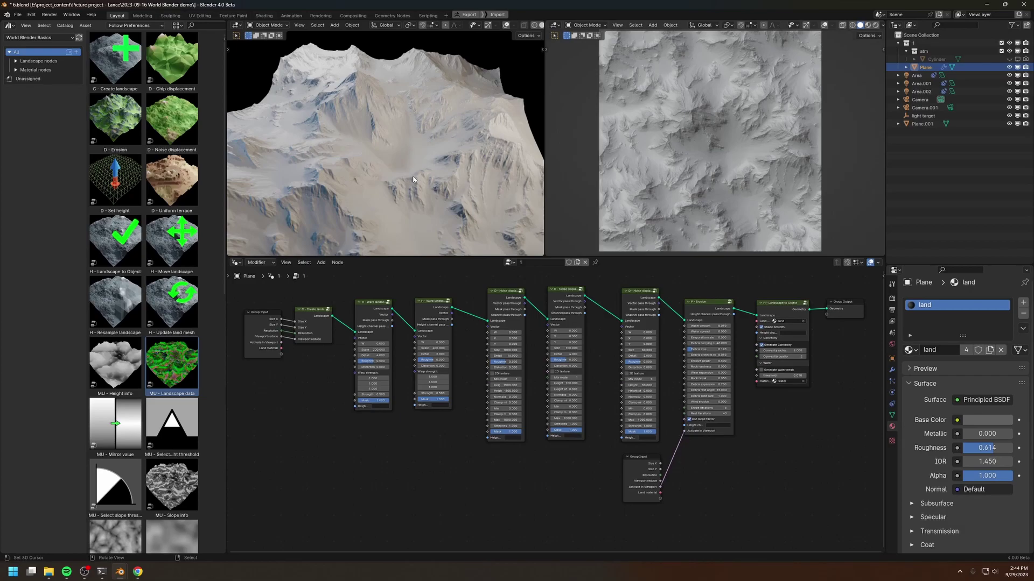
{"action": "scroll", "coordinate": [563, 471], "scroll_direction": "up", "scroll_amount": 3}
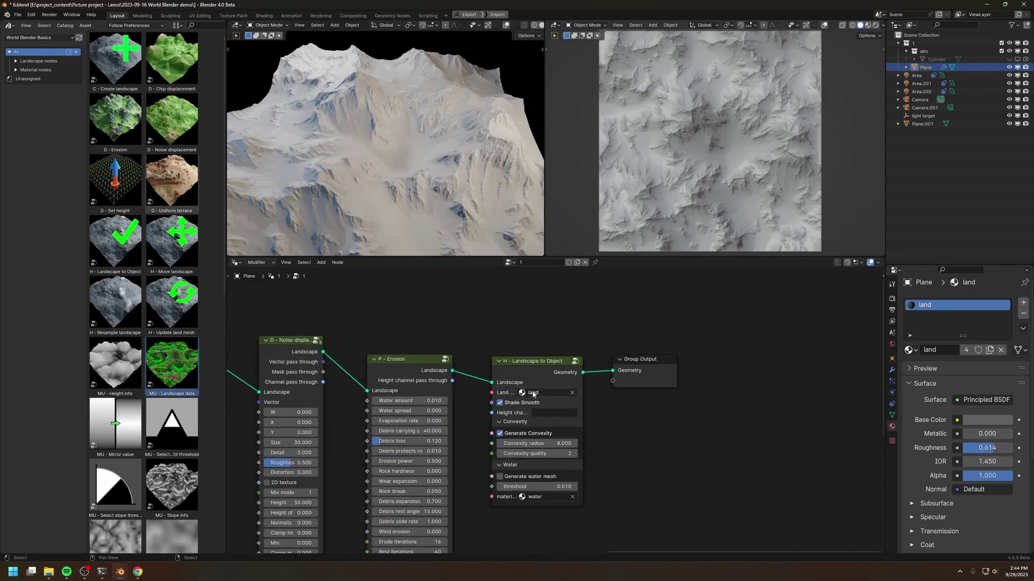
{"action": "scroll", "coordinate": [457, 384], "scroll_direction": "down", "scroll_amount": 3}
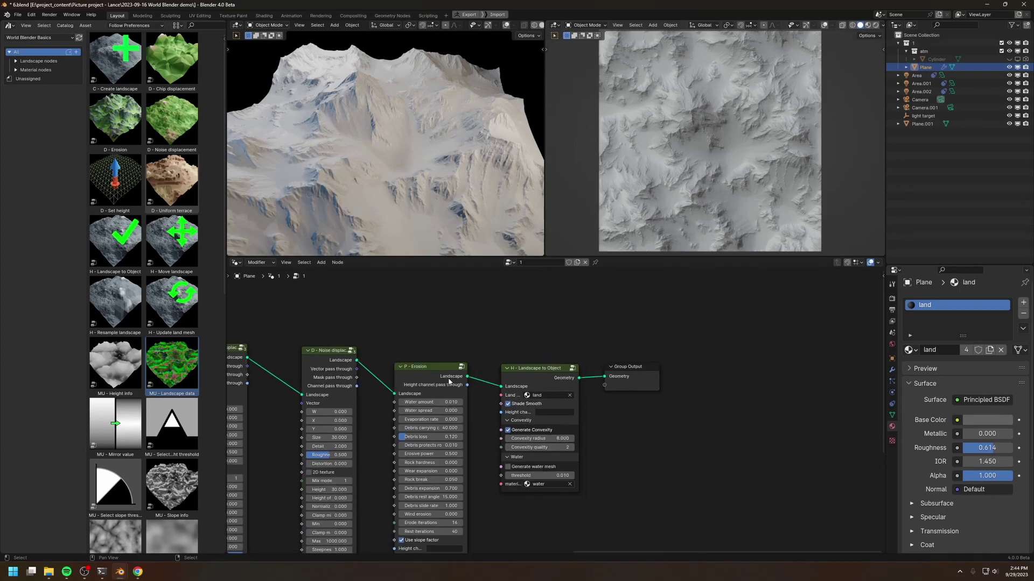
{"action": "middle_click_drag", "start_coordinate": [447, 381], "coordinate": [697, 361]}
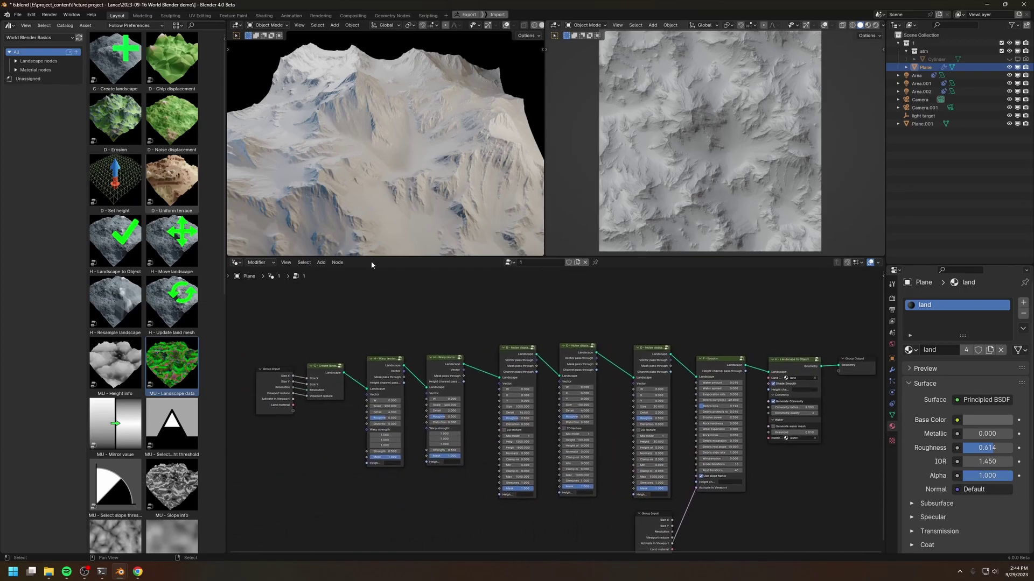
Step: Switch the node editor to the Shader Editor and frame all nodes of the land material
{"action": "left_click", "coordinate": [236, 262]}
{"action": "left_click", "coordinate": [258, 334]}
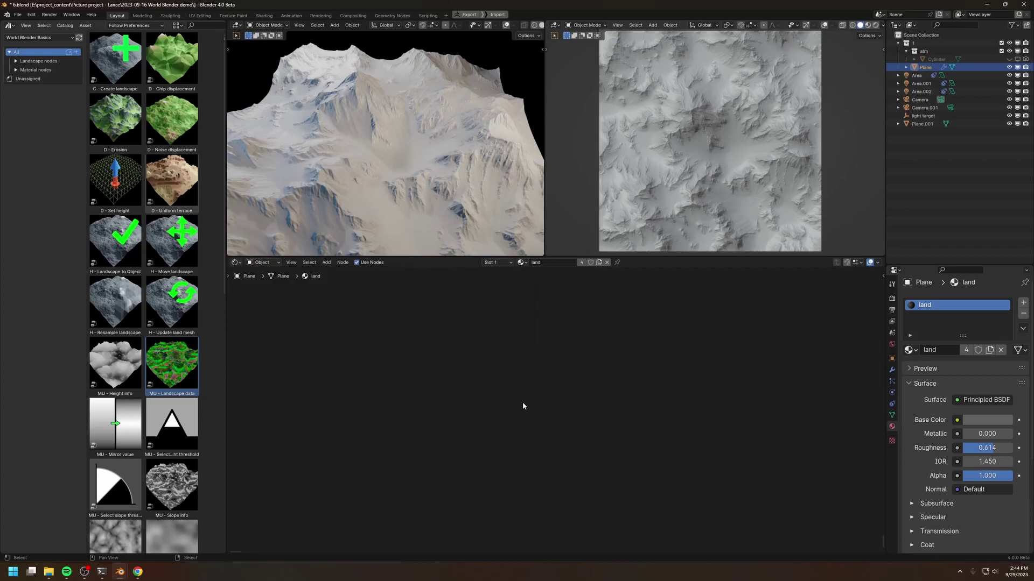
{"action": "key", "text": "Home"}
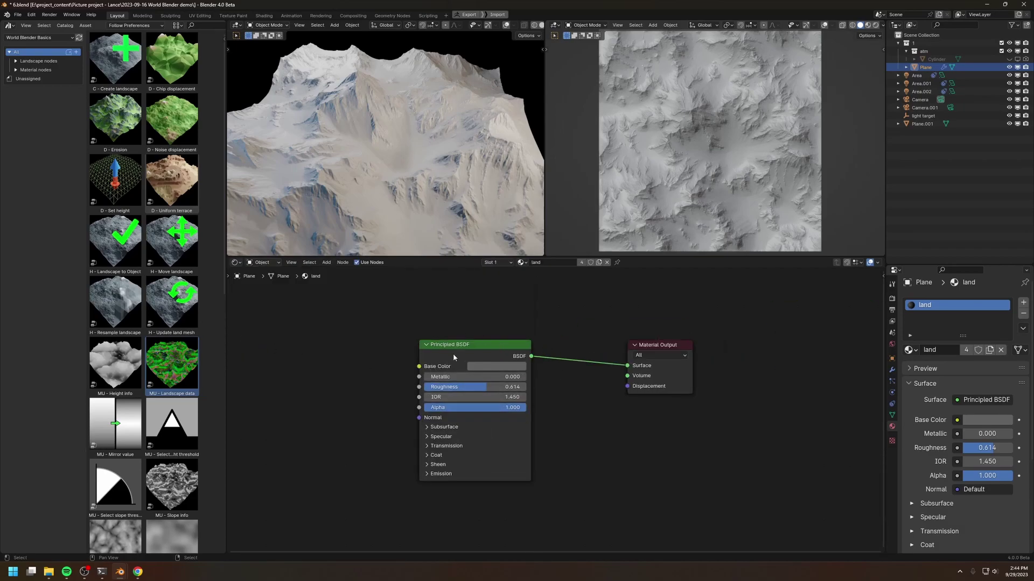
Step: Add the MU - Landscape data asset from the Material nodes catalog to the land material, ahead of the Principled BSDF
{"action": "left_click", "coordinate": [469, 345]}
{"action": "scroll", "coordinate": [518, 347], "scroll_direction": "down", "scroll_amount": 6}
{"action": "middle_click_drag", "start_coordinate": [491, 438], "coordinate": [611, 462]}
{"action": "left_click", "coordinate": [16, 70]}
{"action": "left_click", "coordinate": [40, 70]}
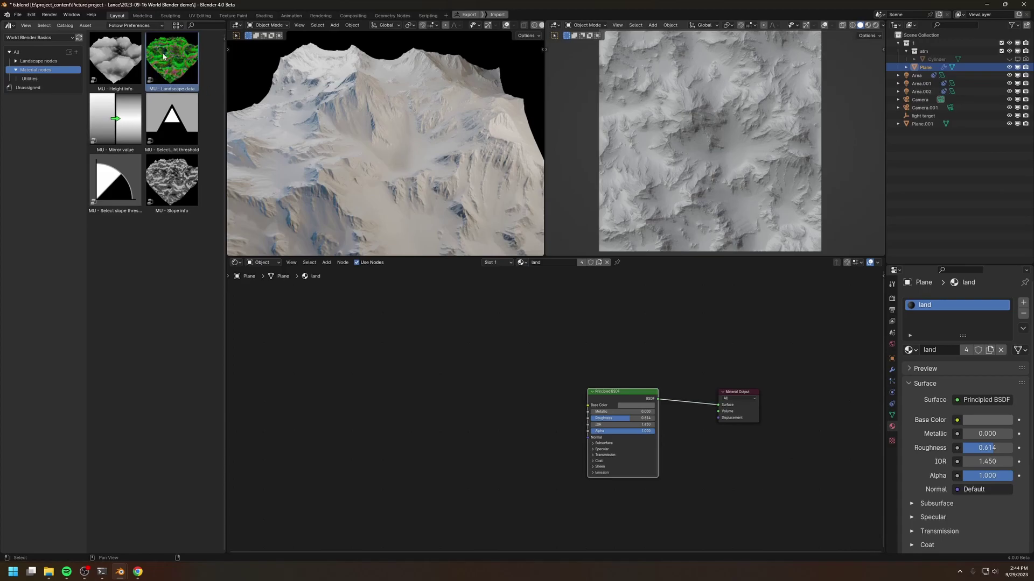
{"action": "left_click_drag", "start_coordinate": [168, 60], "coordinate": [408, 339]}
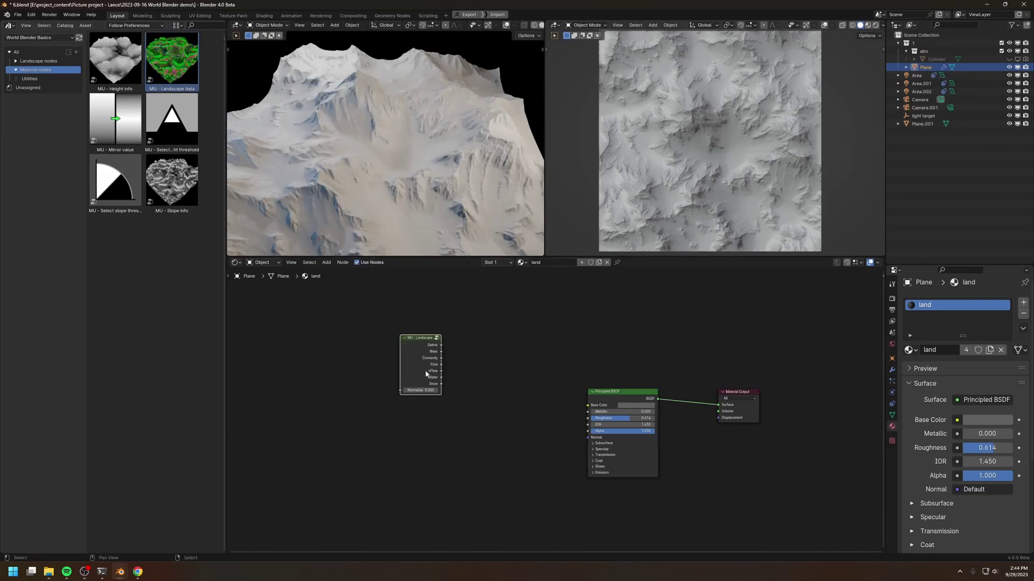
{"action": "scroll", "coordinate": [399, 396], "scroll_direction": "up", "scroll_amount": 2}
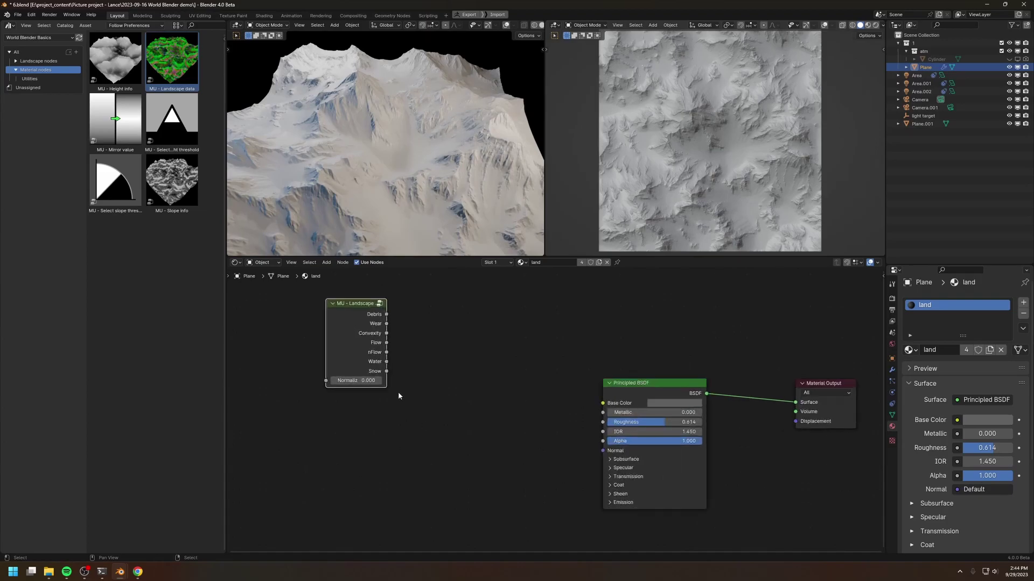
Step: Preview the Debris output of the landscape data node on the terrain
{"action": "left_click", "coordinate": [386, 314], "text": "ctrl+shift"}
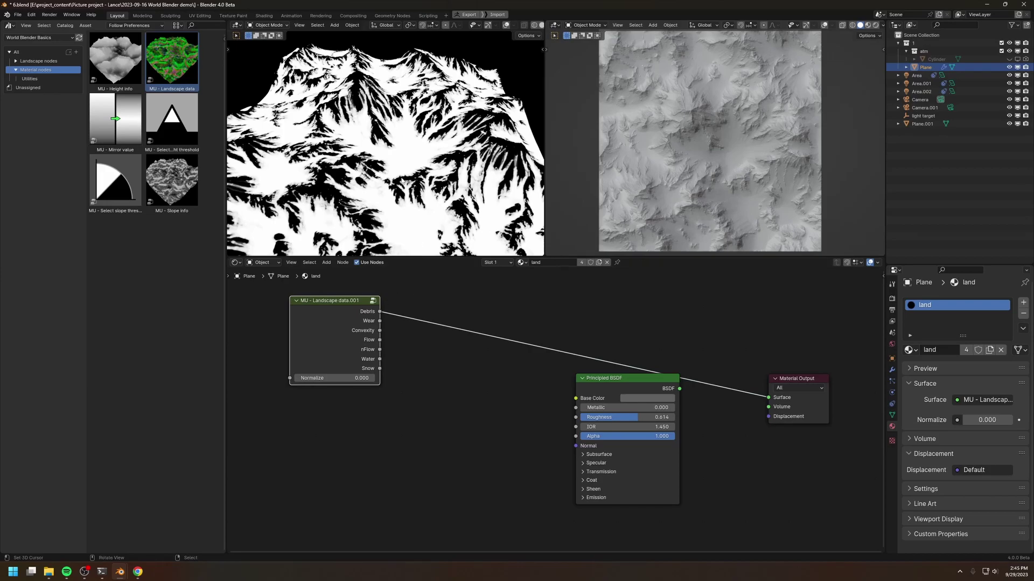
{"action": "middle_click_drag", "start_coordinate": [380, 326], "coordinate": [379, 326]}
{"action": "middle_click_drag", "start_coordinate": [449, 327], "coordinate": [484, 338]}
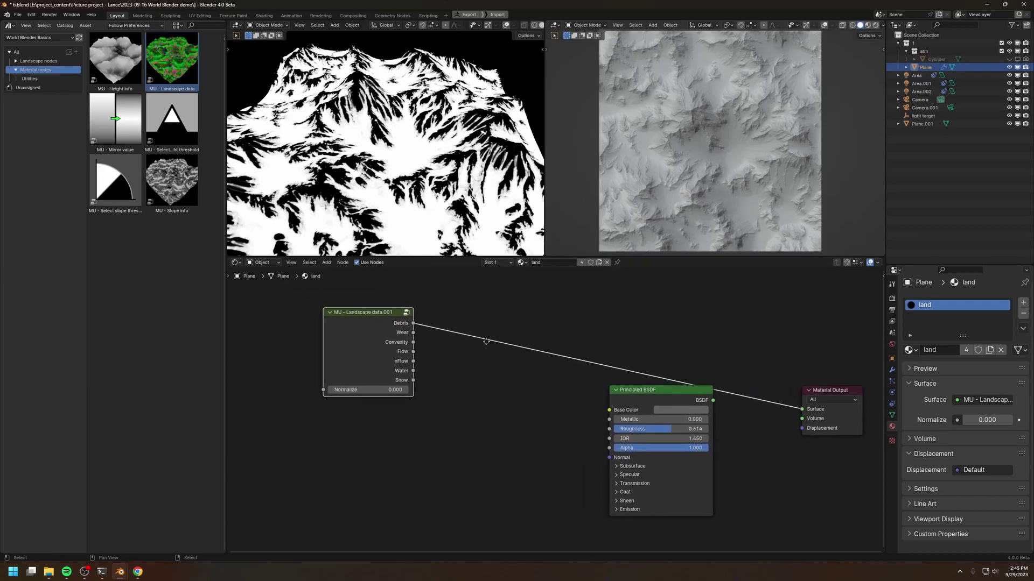
{"action": "left_click_drag", "start_coordinate": [369, 348], "coordinate": [365, 357]}
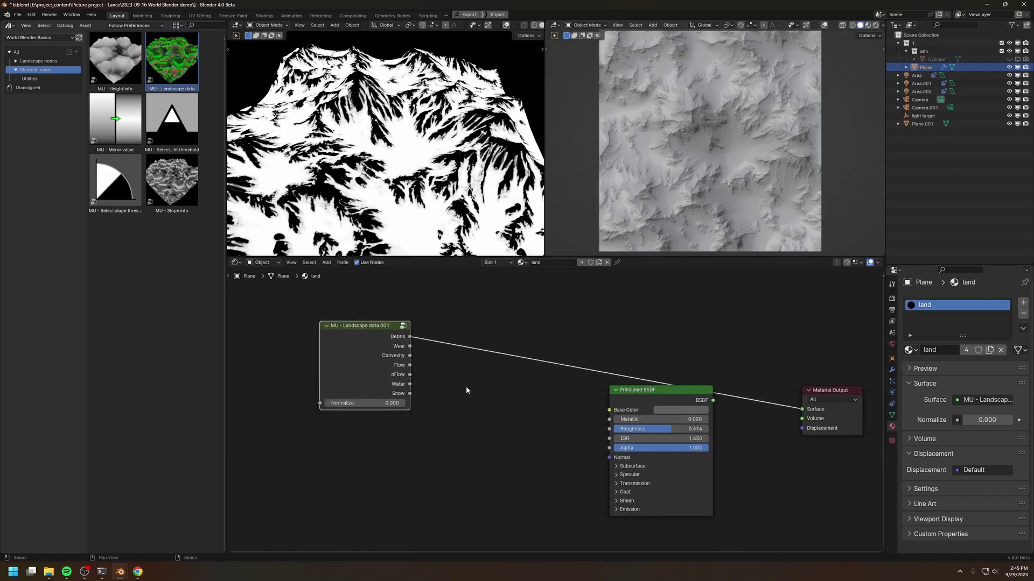
Step: Set the landscape data node's Normalize to 1.000 and inspect the debris mask up close
{"action": "scroll", "coordinate": [428, 415], "scroll_direction": "up", "scroll_amount": 1}
{"action": "left_click_drag", "start_coordinate": [335, 399], "coordinate": [405, 403]}
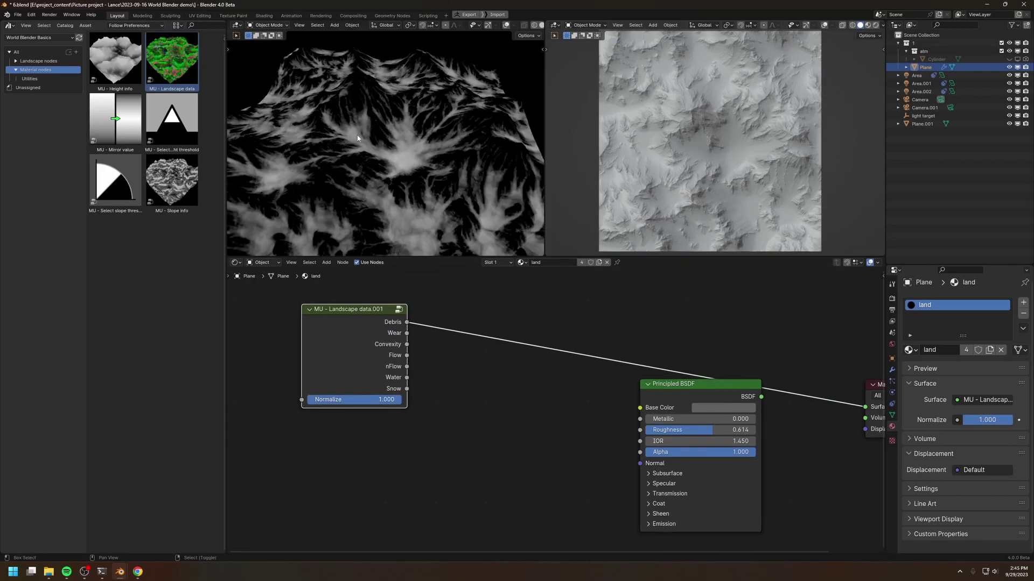
{"action": "key", "text": "ctrl+b"}
{"action": "left_click_drag", "start_coordinate": [330, 100], "coordinate": [390, 144]}
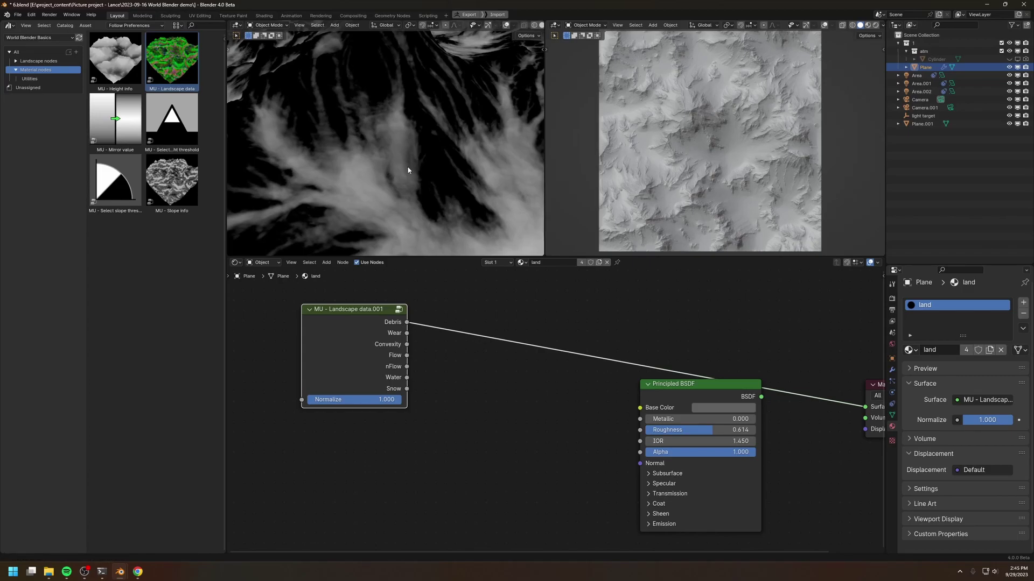
Step: Preview the Wear output of the landscape data node and inspect its streaks on the slopes up close
{"action": "left_click_drag", "start_coordinate": [367, 340], "coordinate": [348, 341], "text": "ctrl+shift"}
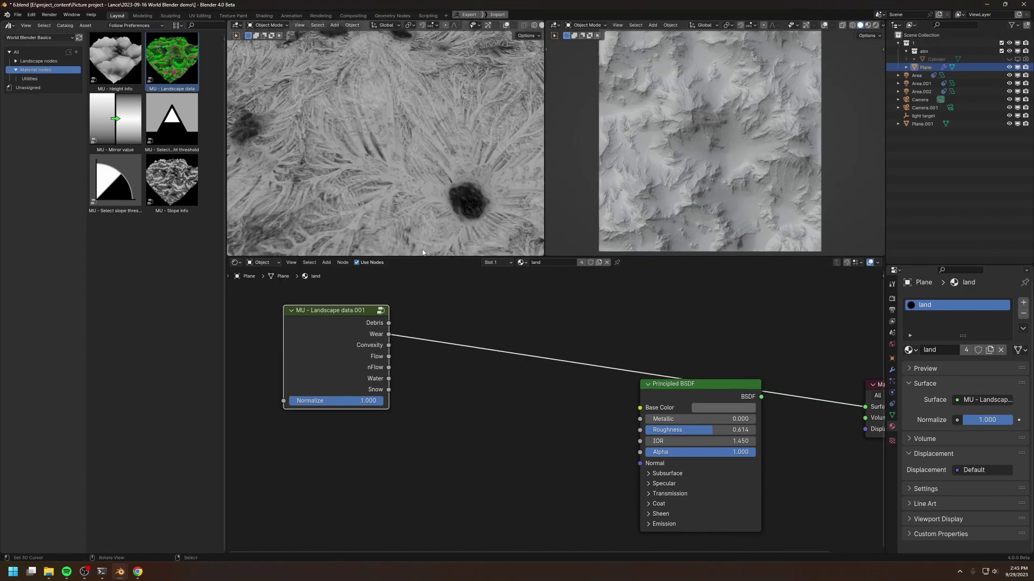
{"action": "middle_click_drag", "start_coordinate": [412, 224], "coordinate": [428, 173]}
{"action": "middle_click_drag", "start_coordinate": [359, 204], "coordinate": [427, 149], "text": "shift"}
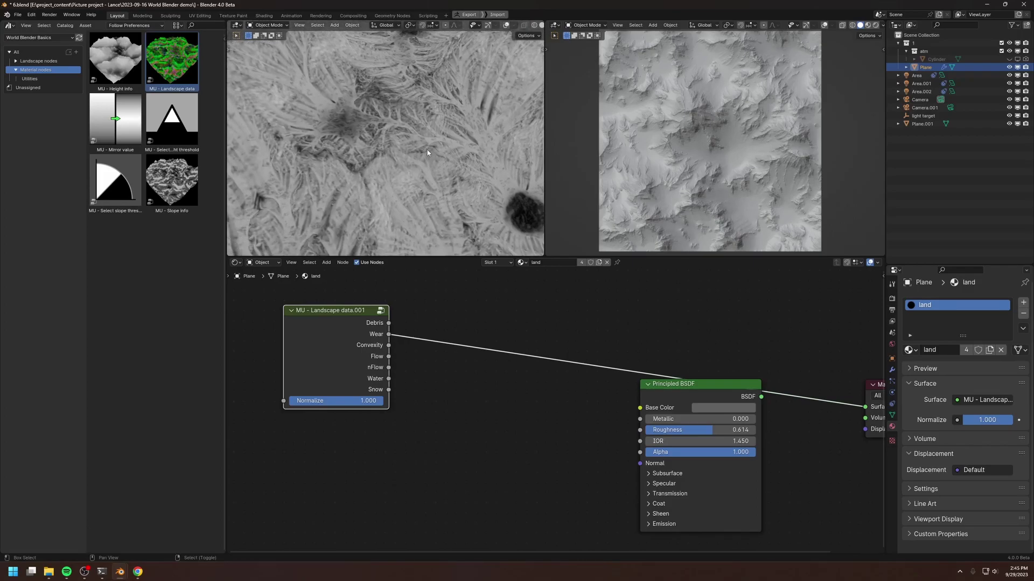
{"action": "key", "text": "shift+b"}
{"action": "left_click_drag", "start_coordinate": [353, 155], "coordinate": [377, 177]}
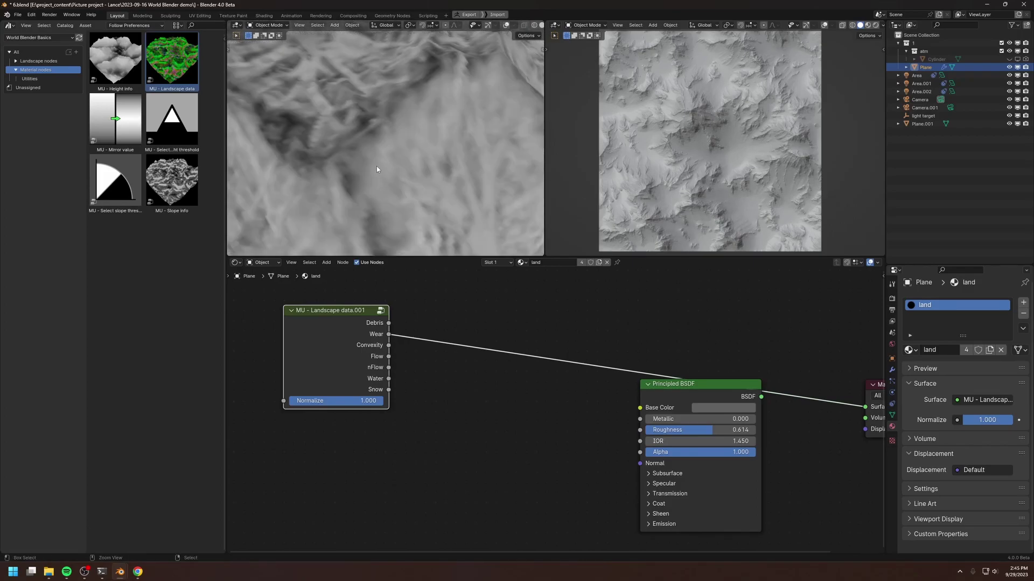
{"action": "scroll", "coordinate": [377, 166], "scroll_direction": "down", "scroll_amount": 5}
{"action": "middle_click_drag", "start_coordinate": [376, 166], "coordinate": [348, 144]}
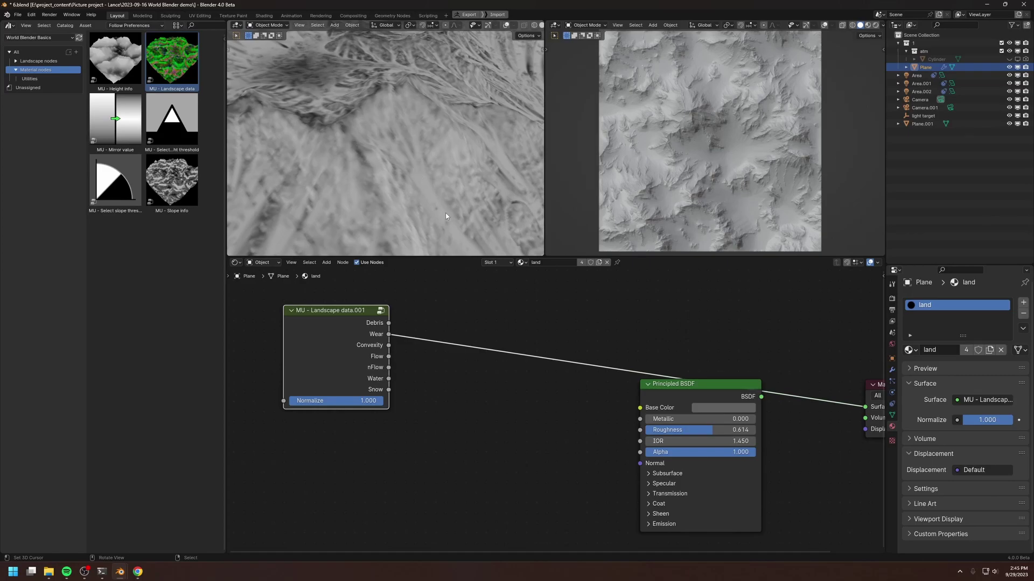
Step: Preview the Convexity output on the terrain and set the landscape data node's Normalize to 0.000
{"action": "left_click", "coordinate": [392, 337], "text": "ctrl+shift"}
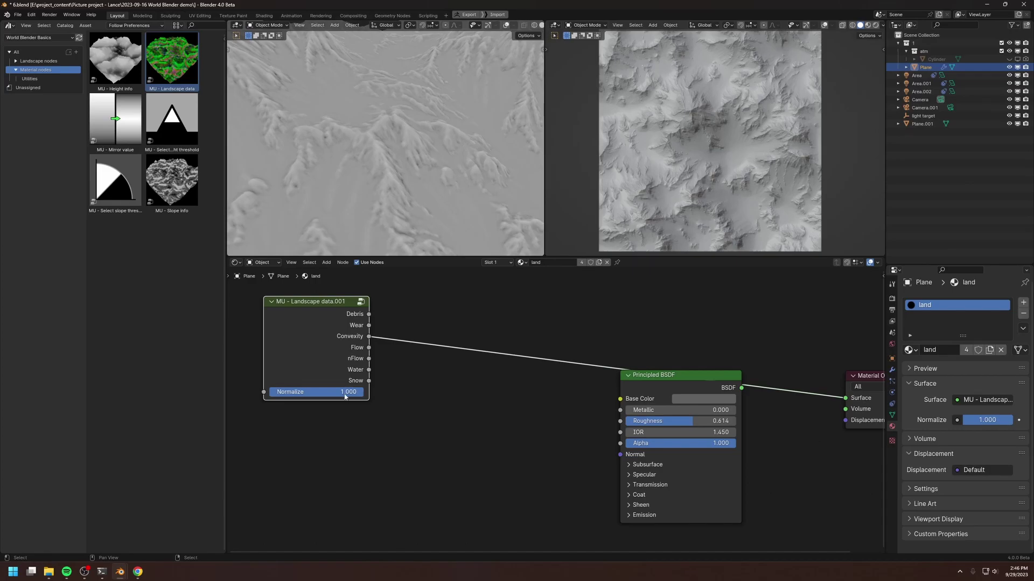
{"action": "left_click_drag", "start_coordinate": [345, 395], "coordinate": [268, 394]}
{"action": "scroll", "coordinate": [410, 195], "scroll_direction": "down", "scroll_amount": 3}
{"action": "middle_click_drag", "start_coordinate": [410, 198], "coordinate": [444, 139]}
{"action": "scroll", "coordinate": [439, 195], "scroll_direction": "up", "scroll_amount": 4}
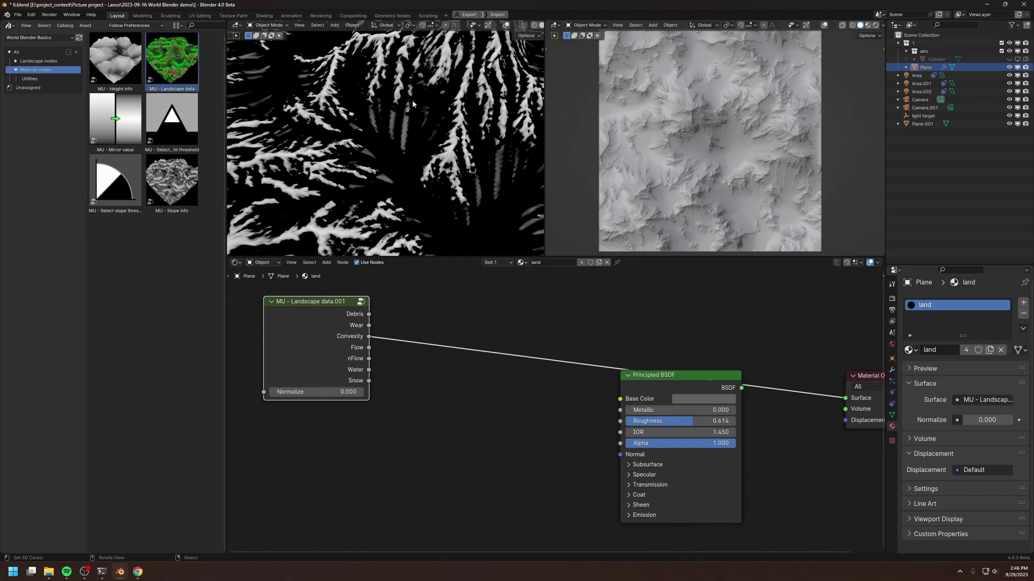
Step: Set Normalize to 1.000 and inspect the convexity mask across the terrain's ridges and valleys
{"action": "left_click_drag", "start_coordinate": [314, 392], "coordinate": [409, 392]}
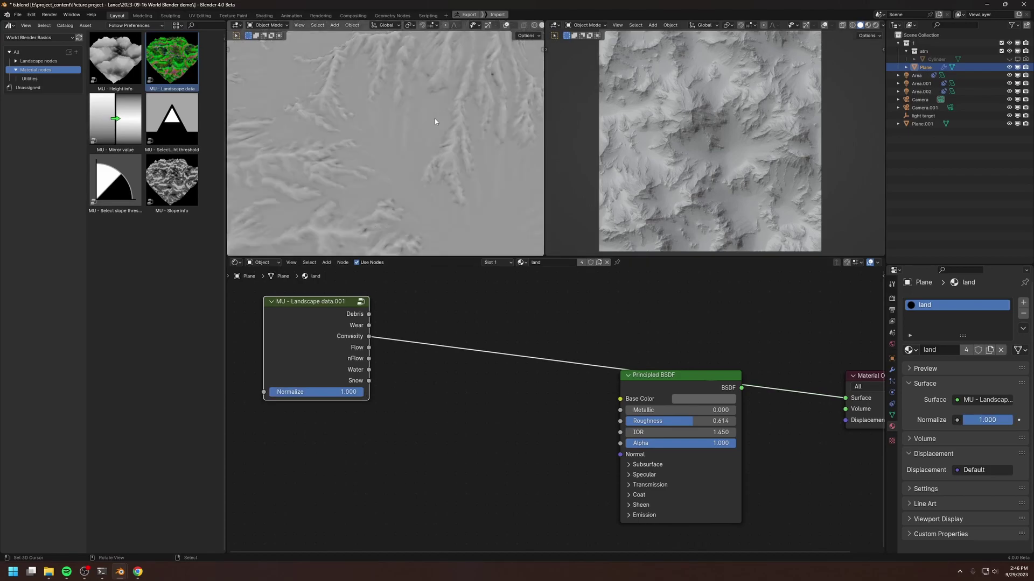
{"action": "middle_click_drag", "start_coordinate": [434, 118], "coordinate": [436, 156]}
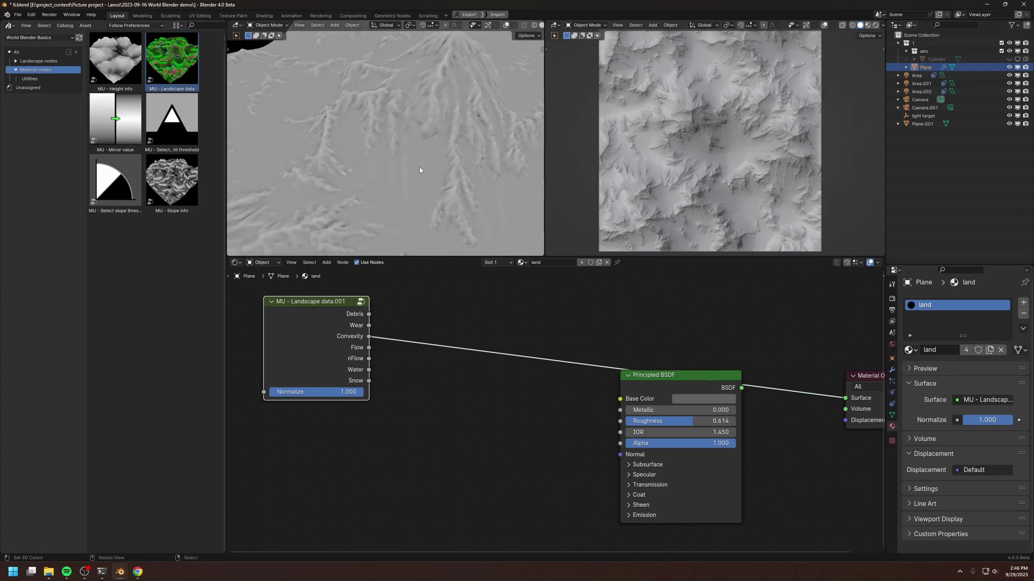
{"action": "middle_click_drag", "start_coordinate": [473, 189], "coordinate": [422, 185]}
{"action": "middle_click_drag", "start_coordinate": [368, 338], "coordinate": [379, 342]}
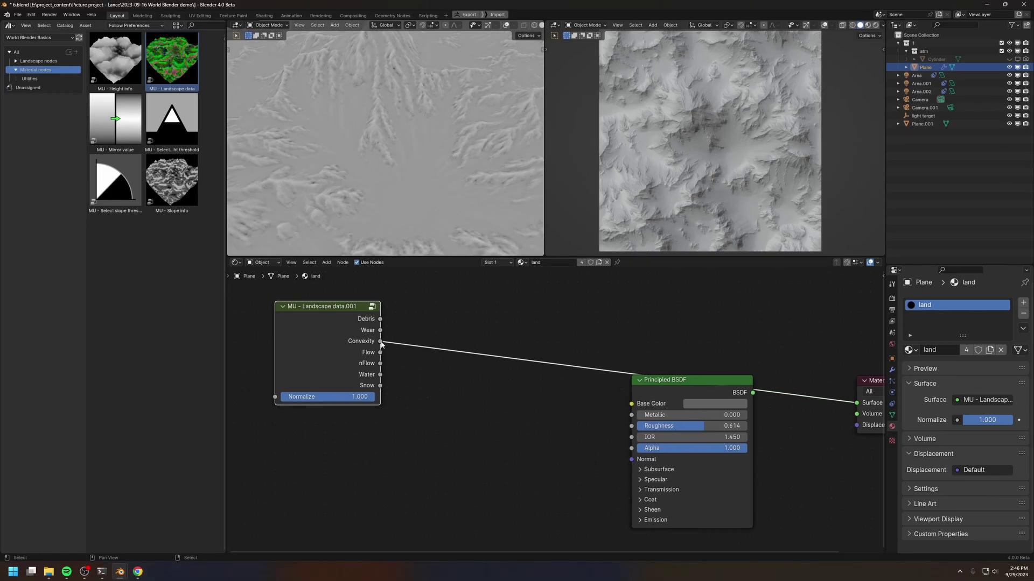
Step: Switch the node editor back to the Geometry Node Editor
{"action": "left_click", "coordinate": [236, 262]}
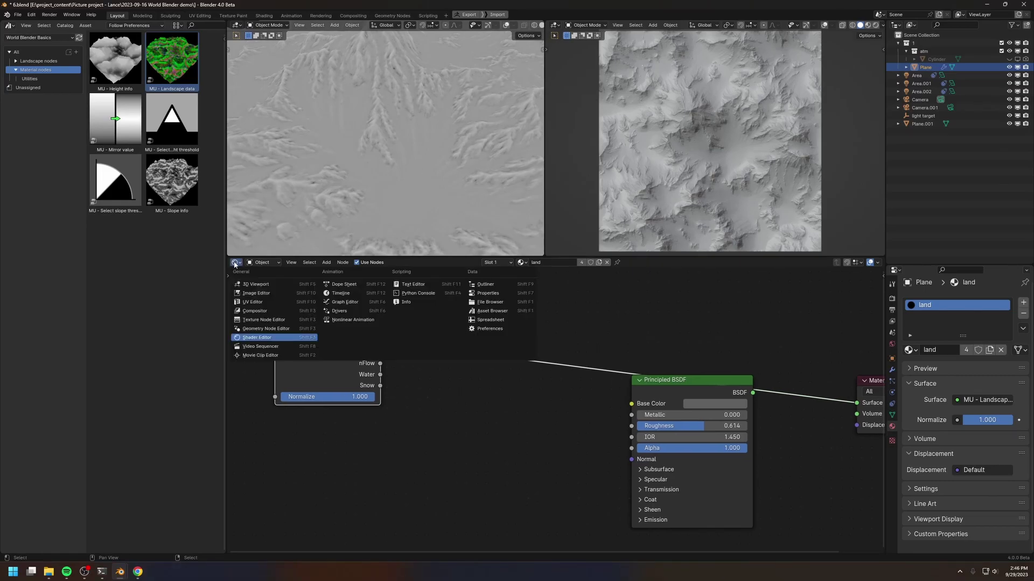
{"action": "left_click", "coordinate": [261, 329]}
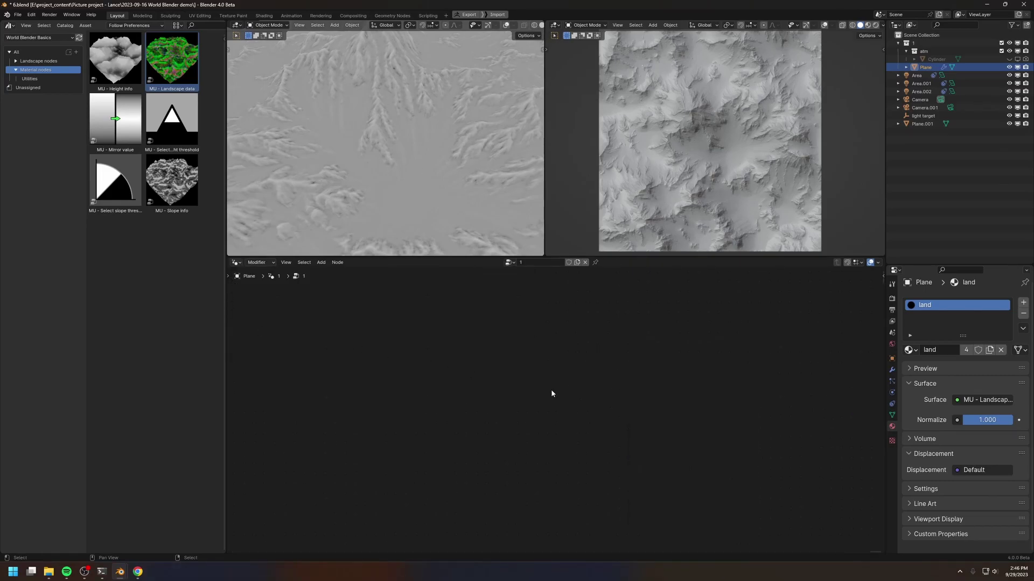
Step: Examine the Landscape to Object node's convexity options and the neighbouring Erosion node in the terrain's geometry node tree
{"action": "key", "text": "Home"}
{"action": "key", "text": "shift+b"}
{"action": "left_click_drag", "start_coordinate": [564, 358], "coordinate": [624, 429]}
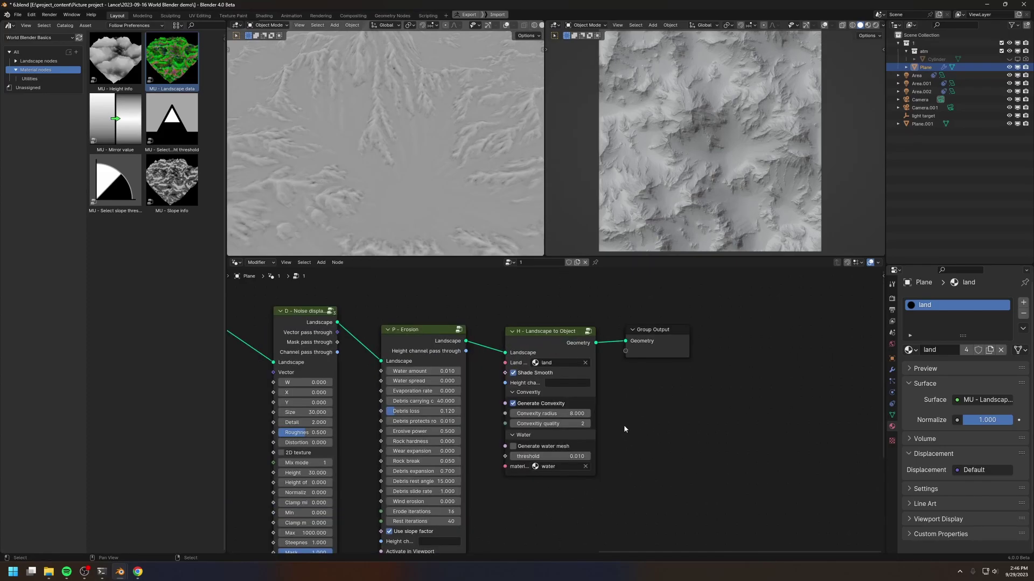
{"action": "left_click_drag", "start_coordinate": [526, 326], "coordinate": [521, 323]}
{"action": "middle_click_drag", "start_coordinate": [613, 417], "coordinate": [590, 393]}
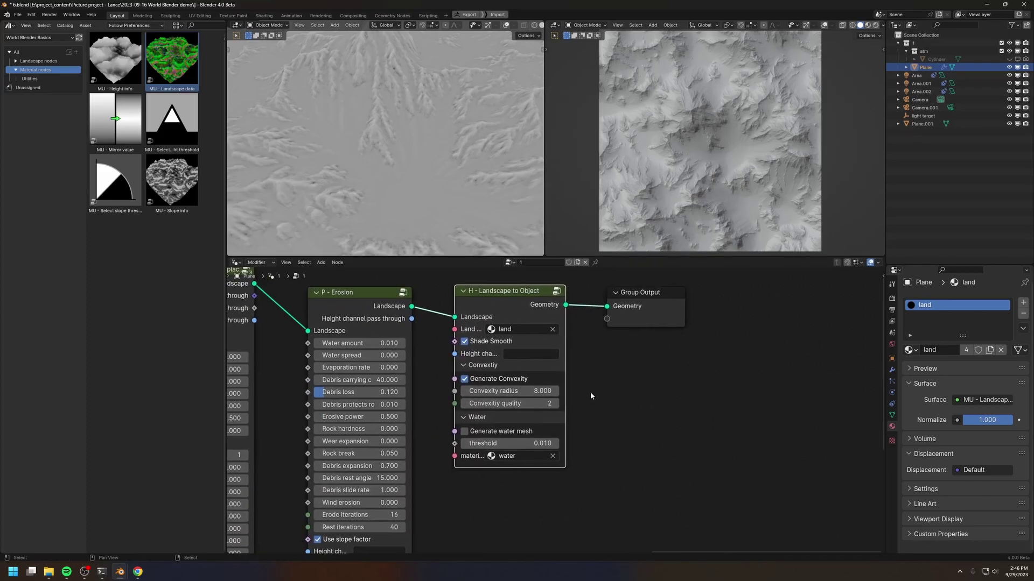
{"action": "scroll", "coordinate": [590, 395], "scroll_direction": "up", "scroll_amount": 1}
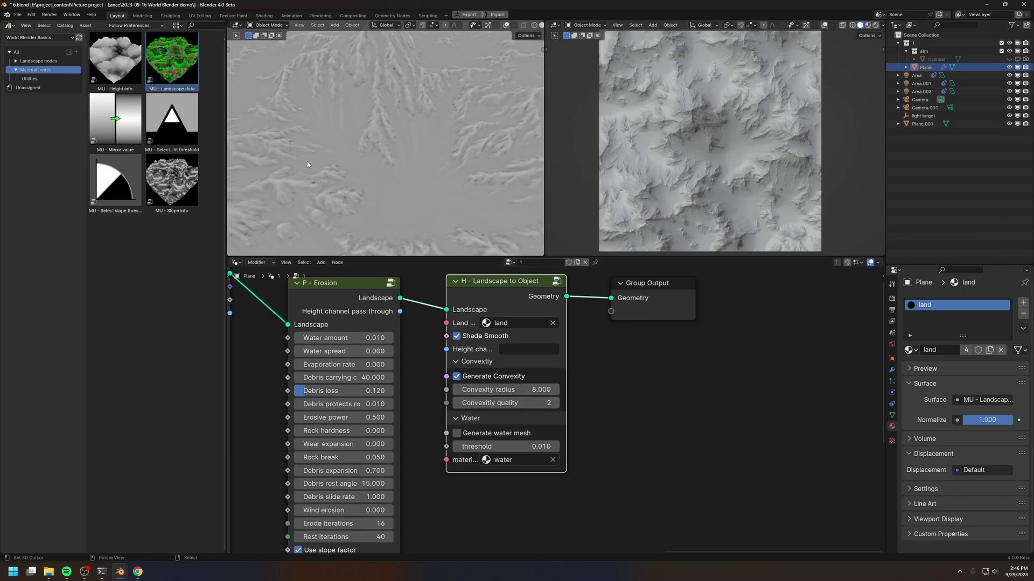
{"action": "left_click", "coordinate": [286, 262]}
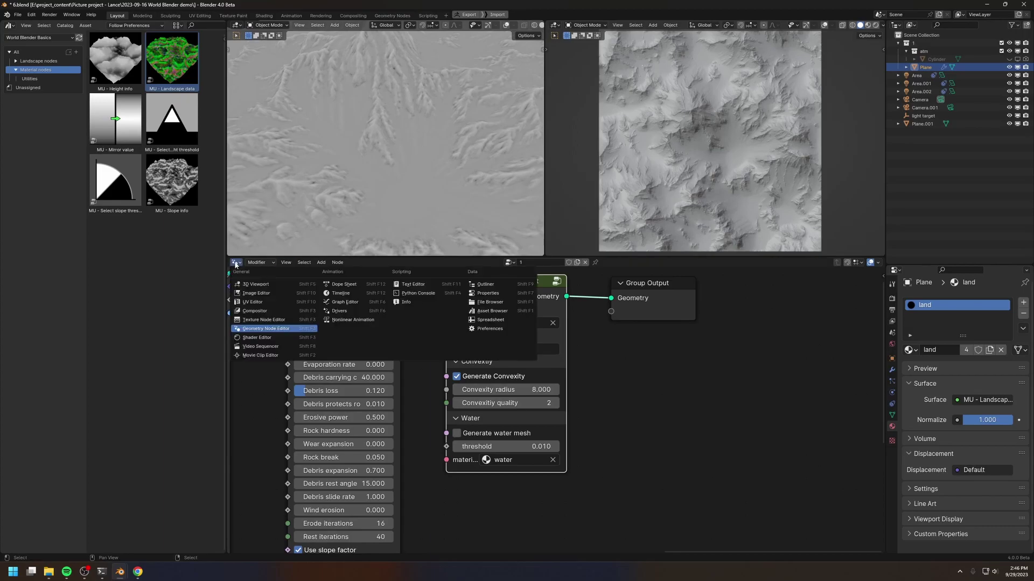
{"action": "scroll", "coordinate": [457, 346], "scroll_direction": "down", "scroll_amount": 5}
{"action": "middle_click_drag", "start_coordinate": [420, 367], "coordinate": [478, 320]}
{"action": "middle_click_drag", "start_coordinate": [467, 427], "coordinate": [492, 391]}
{"action": "middle_click_drag", "start_coordinate": [497, 346], "coordinate": [515, 358]}
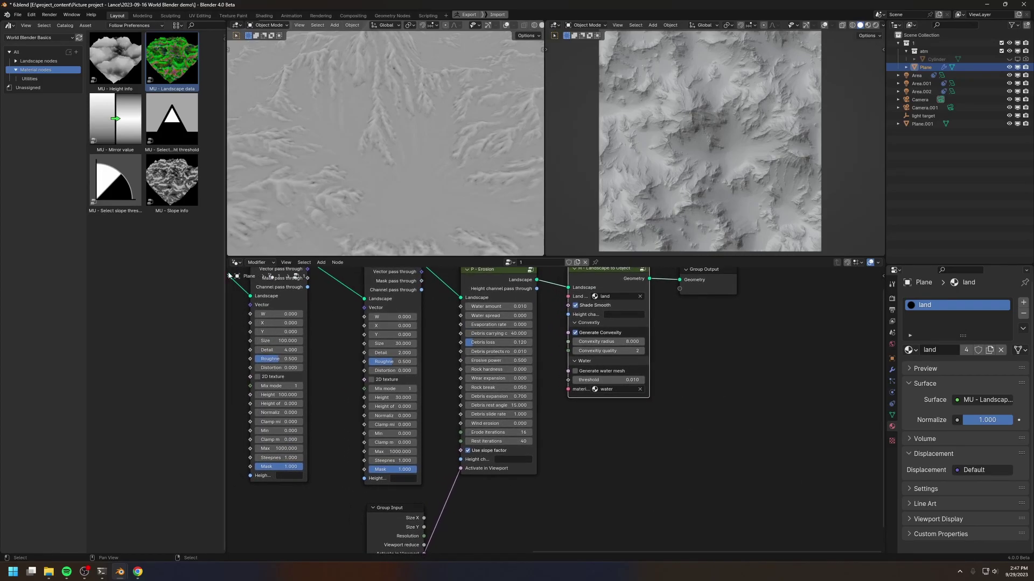
Step: Switch the node editor to the land material's shader nodes and preview the landscape data node's Flow output
{"action": "key", "text": "shift+F3"}
{"action": "key", "text": "Home"}
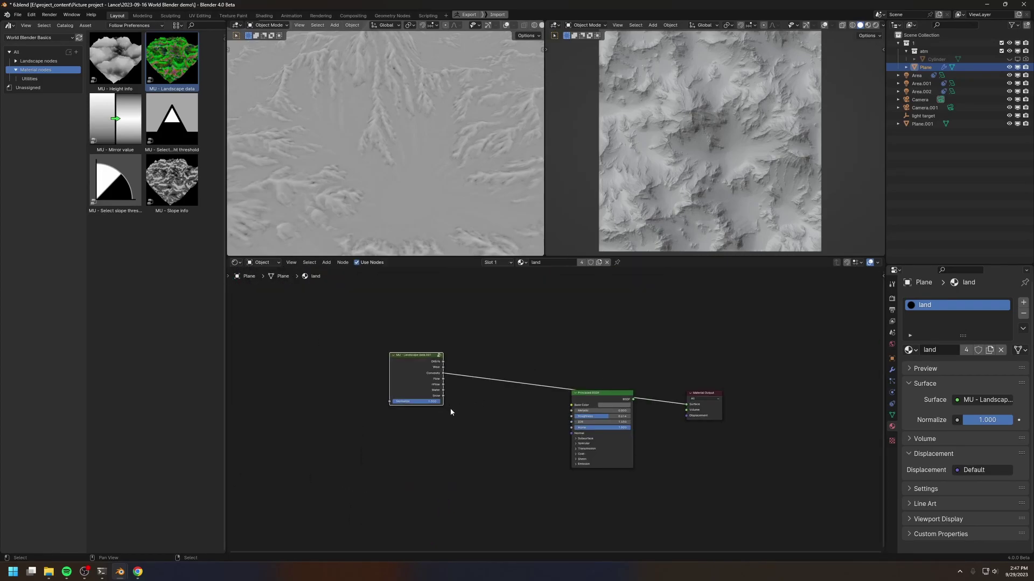
{"action": "middle_click_drag", "start_coordinate": [450, 408], "coordinate": [447, 385]}
{"action": "scroll", "coordinate": [447, 385], "scroll_direction": "up", "scroll_amount": 5}
{"action": "left_click", "coordinate": [369, 331], "text": "ctrl+shift"}
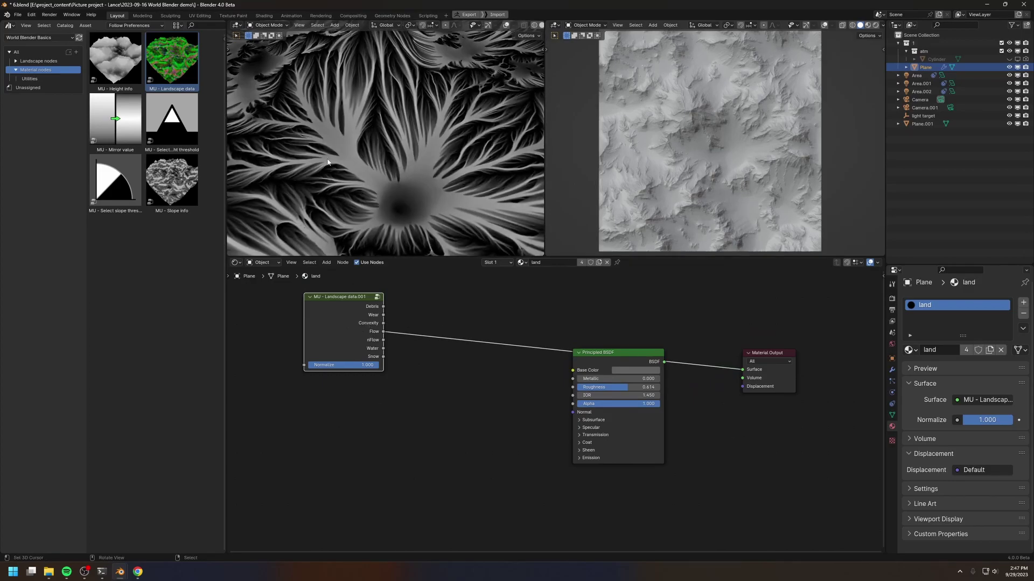
Step: Inspect the Flow mask up close on the terrain's slopes, around the mountain peak and in the valley basin
{"action": "middle_click_drag", "start_coordinate": [350, 169], "coordinate": [402, 191], "text": "shift"}
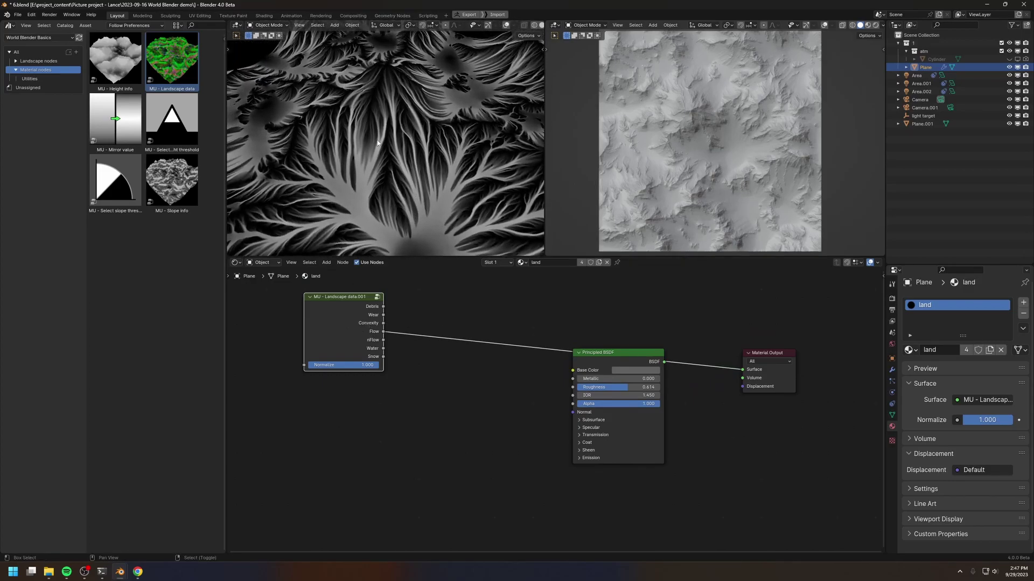
{"action": "scroll", "coordinate": [382, 105], "scroll_direction": "up", "scroll_amount": 3}
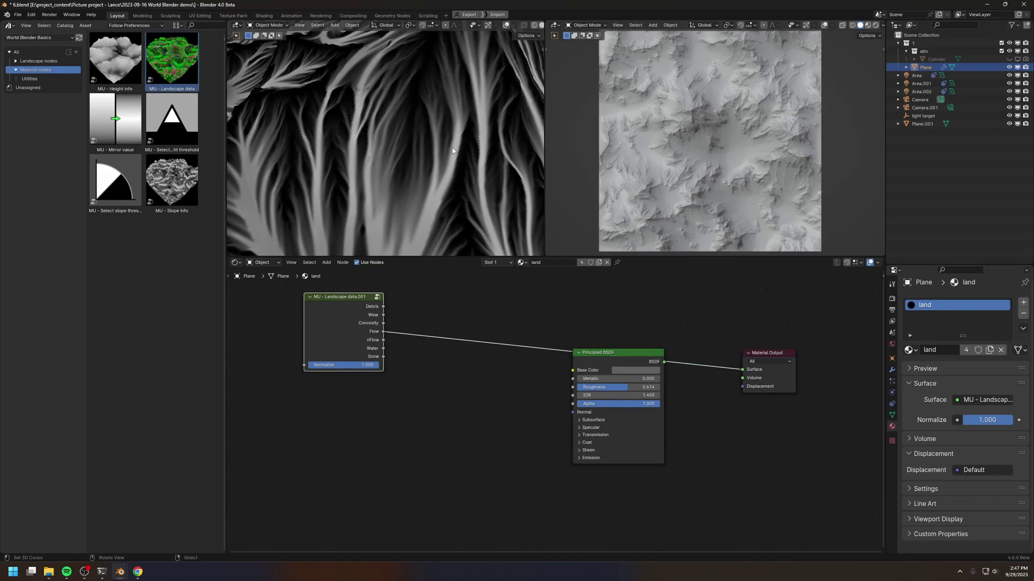
{"action": "scroll", "coordinate": [433, 216], "scroll_direction": "down", "scroll_amount": 4}
{"action": "middle_click_drag", "start_coordinate": [409, 148], "coordinate": [421, 121]}
{"action": "key", "text": "shift+b"}
{"action": "left_click_drag", "start_coordinate": [416, 104], "coordinate": [427, 113]}
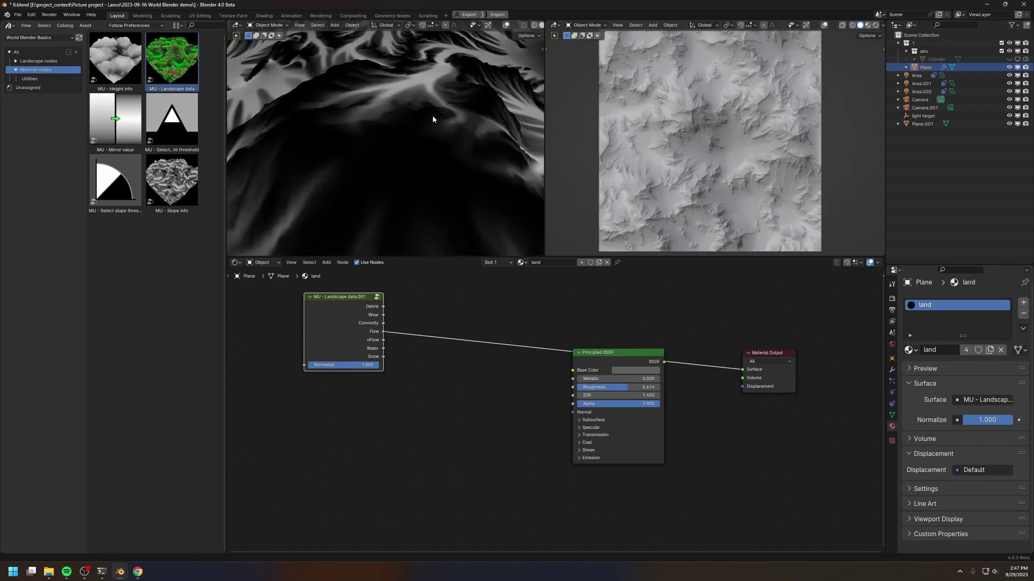
{"action": "middle_click_drag", "start_coordinate": [433, 120], "coordinate": [396, 143]}
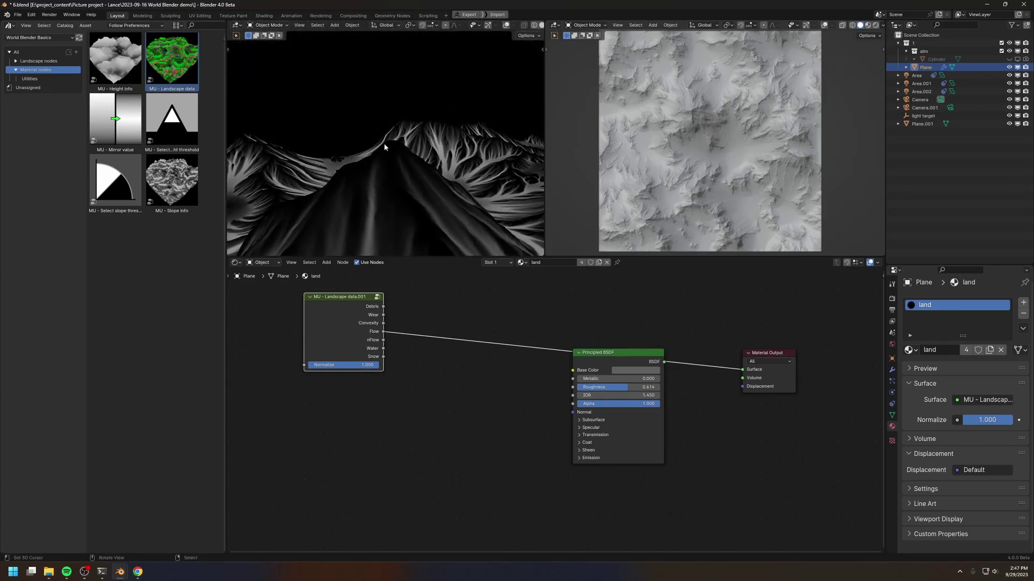
{"action": "middle_click_drag", "start_coordinate": [399, 206], "coordinate": [381, 122]}
{"action": "key", "text": "shift+alt+z"}
{"action": "left_click_drag", "start_coordinate": [387, 106], "coordinate": [376, 167]}
{"action": "key", "text": "ctrl+z"}
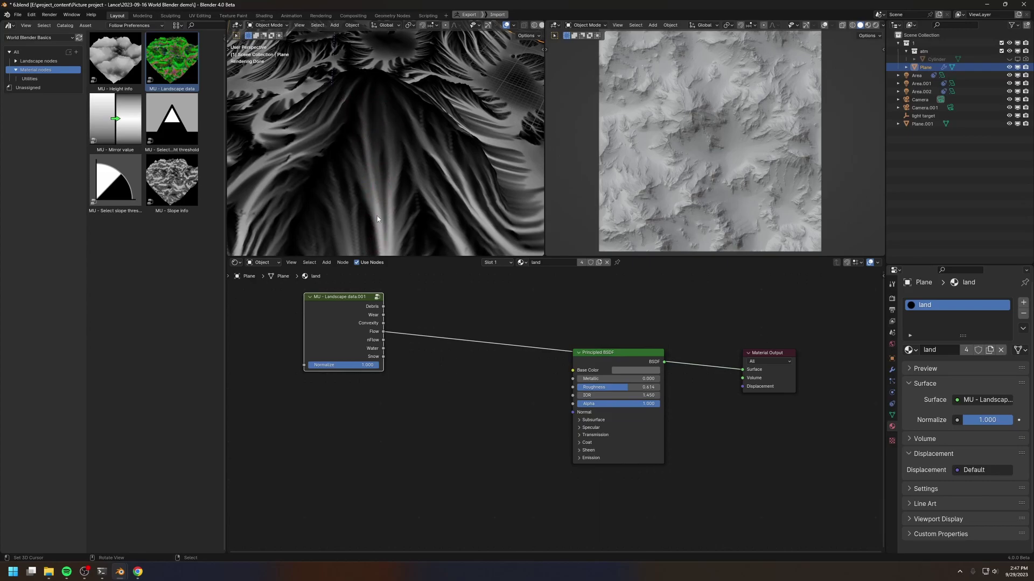
{"action": "middle_click_drag", "start_coordinate": [386, 225], "coordinate": [423, 211]}
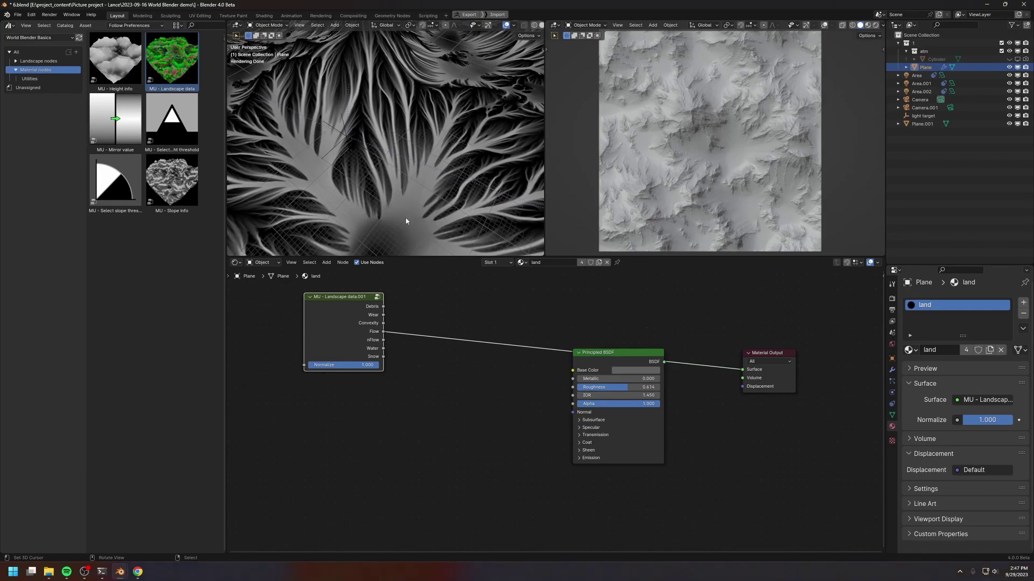
Step: Add a reroute on the preview link, connect the nFlow output to it and inspect that mask on the terrain
{"action": "middle_click_drag", "start_coordinate": [464, 364], "coordinate": [466, 353]}
{"action": "scroll", "coordinate": [442, 348], "scroll_direction": "up", "scroll_amount": 4}
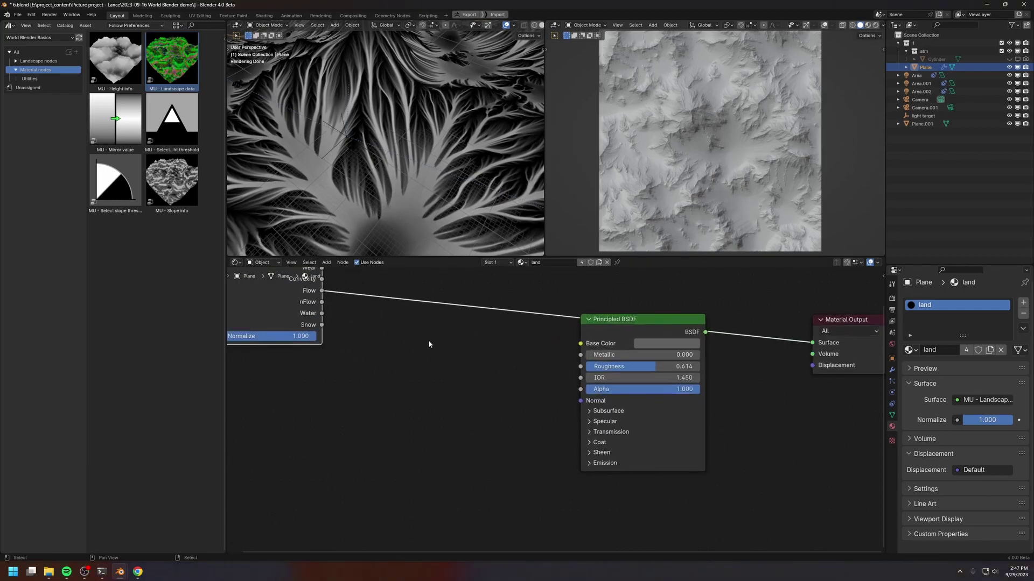
{"action": "middle_click_drag", "start_coordinate": [430, 344], "coordinate": [494, 382]}
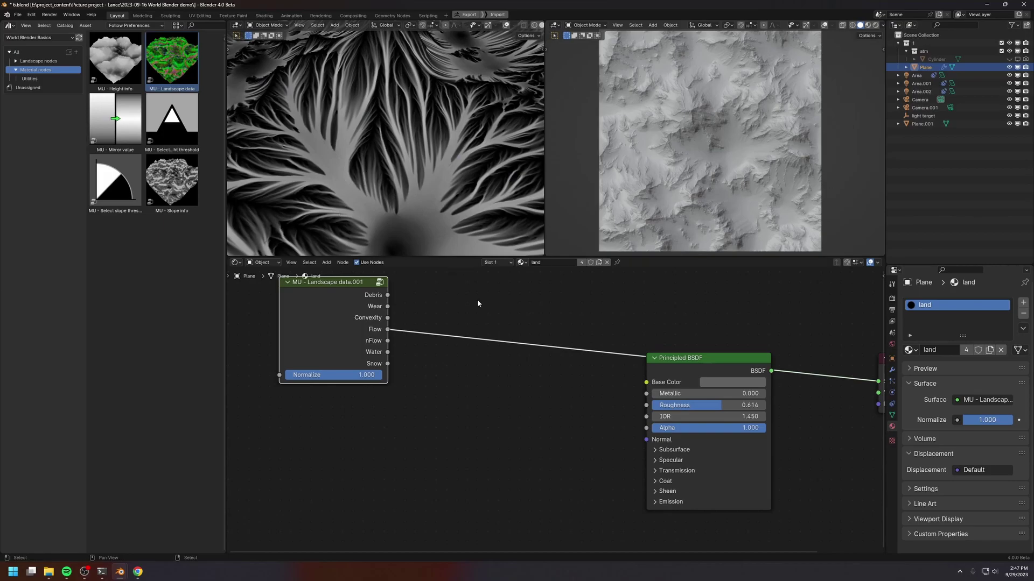
{"action": "right_click_drag", "start_coordinate": [478, 302], "coordinate": [484, 368], "text": "shift"}
{"action": "left_click_drag", "start_coordinate": [387, 341], "coordinate": [486, 341]}
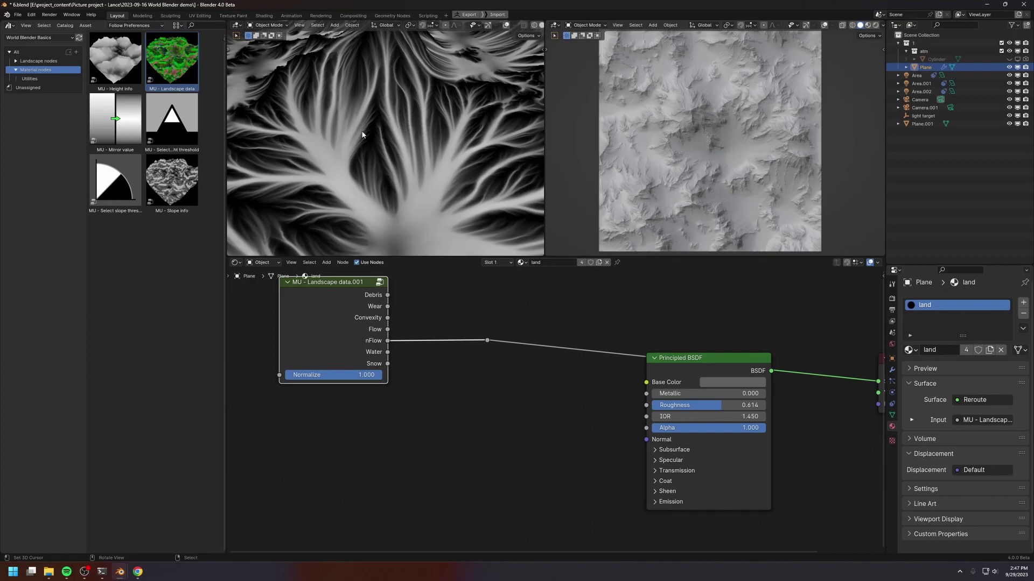
{"action": "scroll", "coordinate": [398, 170], "scroll_direction": "down", "scroll_amount": 3}
{"action": "middle_click_drag", "start_coordinate": [362, 165], "coordinate": [329, 126]}
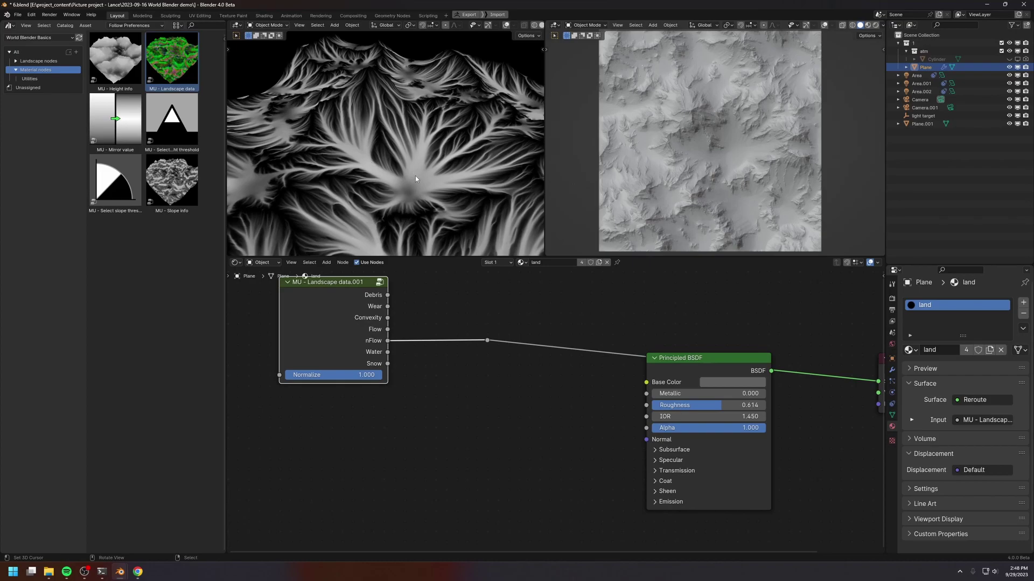
Step: Preview the landscape data node's Water and Snow outputs in turn through the reroute
{"action": "left_click_drag", "start_coordinate": [387, 352], "coordinate": [487, 341]}
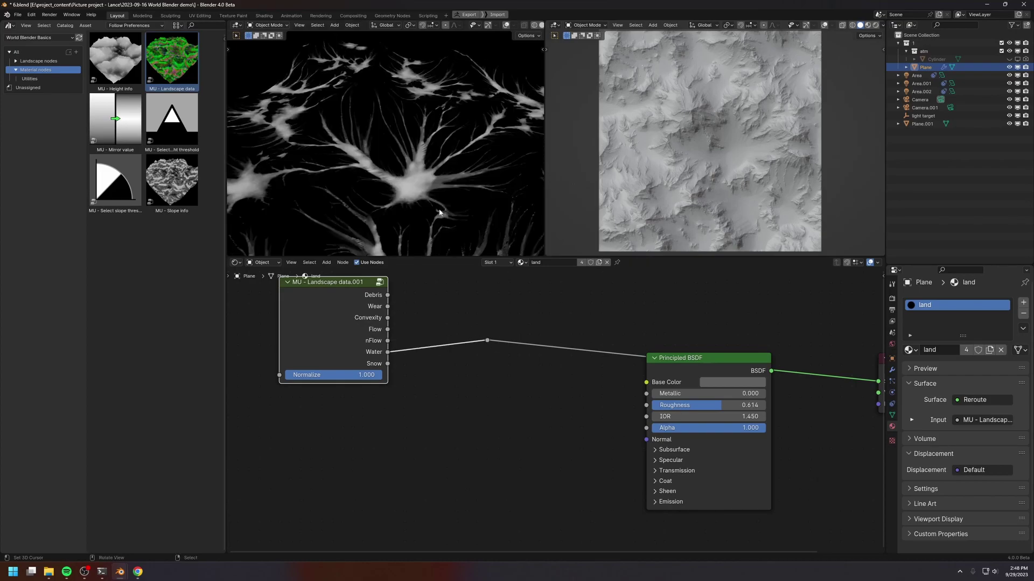
{"action": "scroll", "coordinate": [440, 213], "scroll_direction": "down", "scroll_amount": 3}
{"action": "left_click_drag", "start_coordinate": [380, 361], "coordinate": [472, 352]}
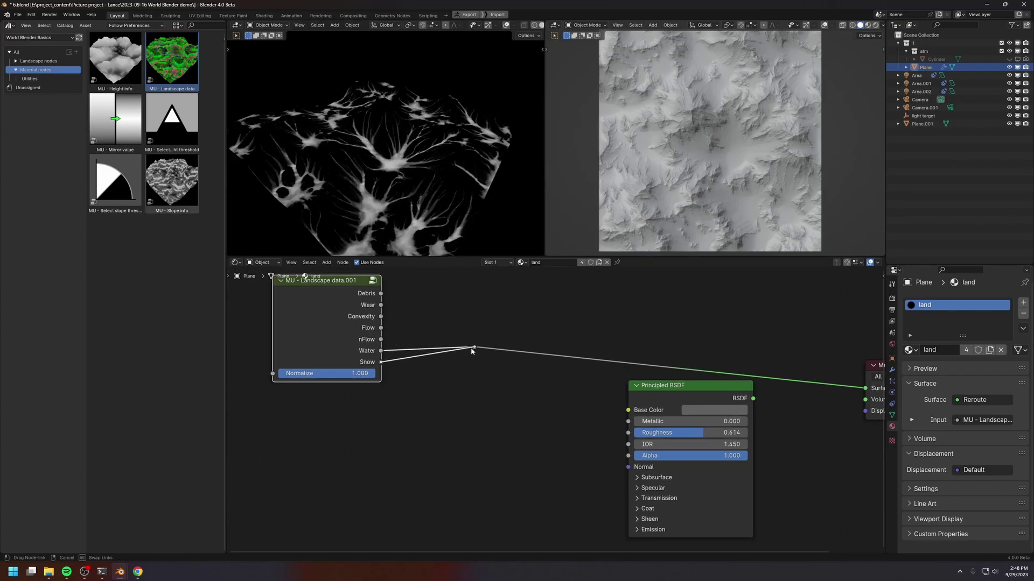
{"action": "left_click_drag", "start_coordinate": [339, 345], "coordinate": [339, 350]}
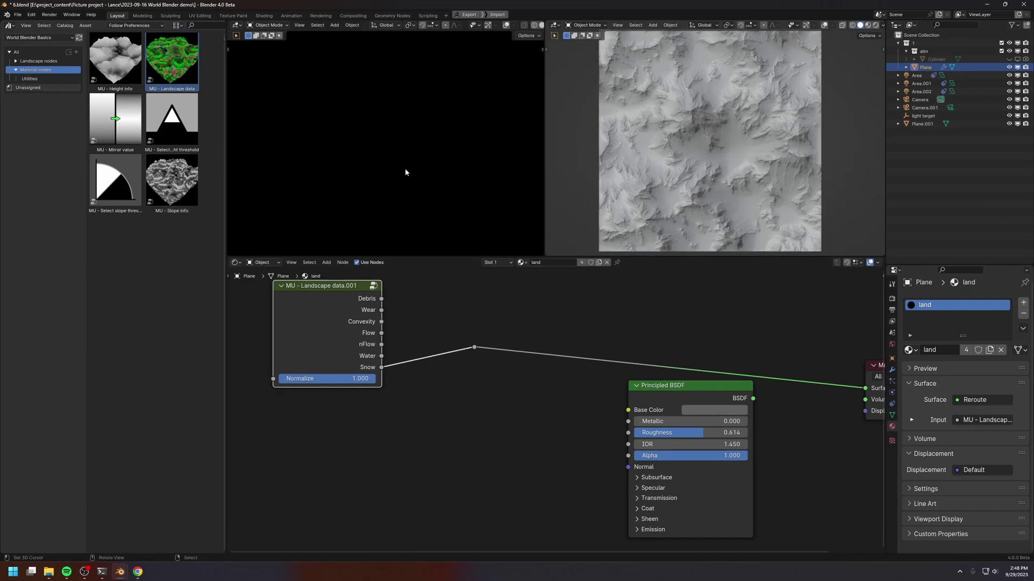
{"action": "left_click", "coordinate": [385, 356]}
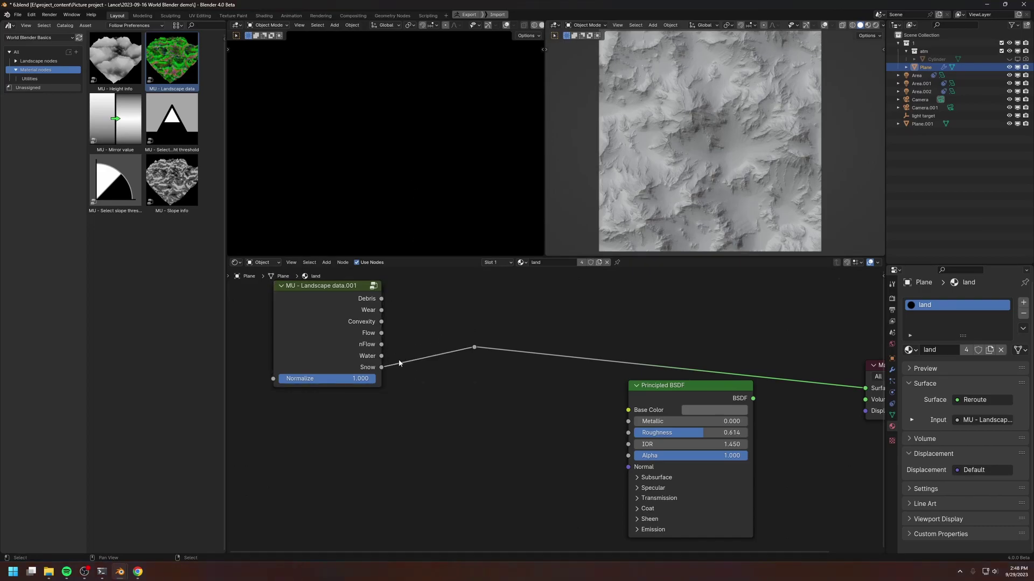
{"action": "left_click_drag", "start_coordinate": [357, 368], "coordinate": [355, 375]}
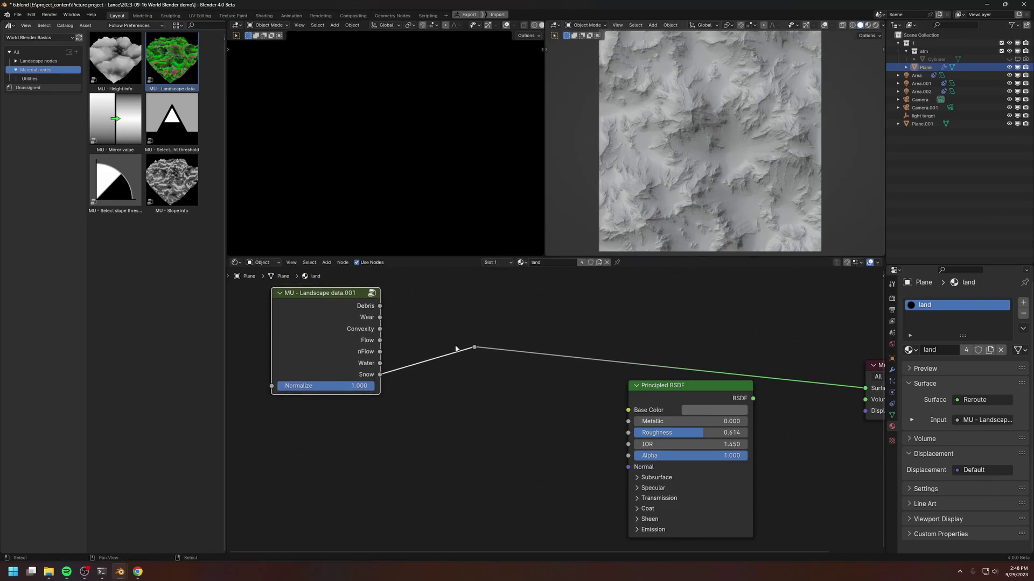
Step: Move the Principled BSDF node closer to the landscape data node and place a duplicate of it directly below
{"action": "middle_click_drag", "start_coordinate": [505, 379], "coordinate": [490, 372]}
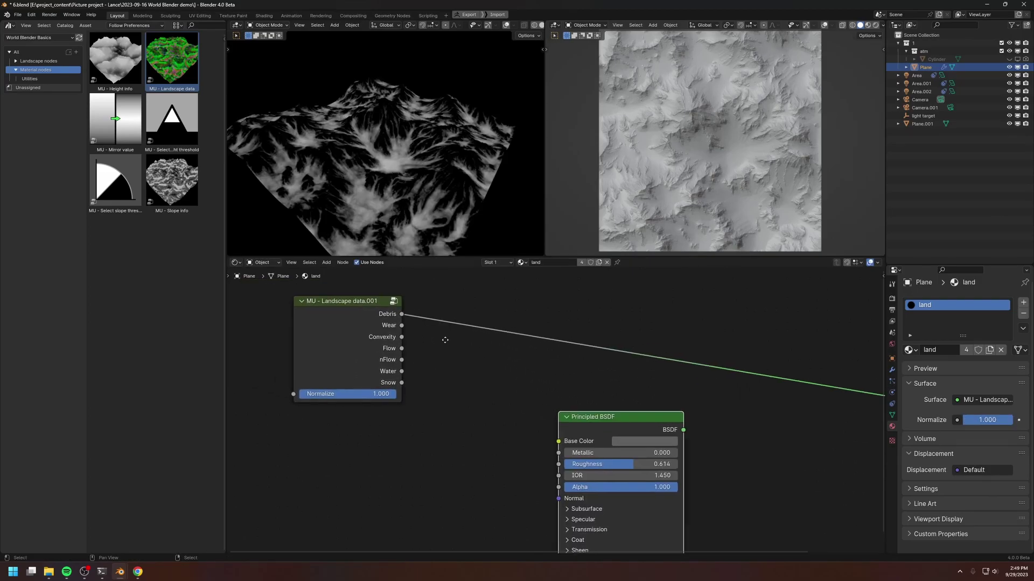
{"action": "middle_click_drag", "start_coordinate": [443, 337], "coordinate": [453, 363]}
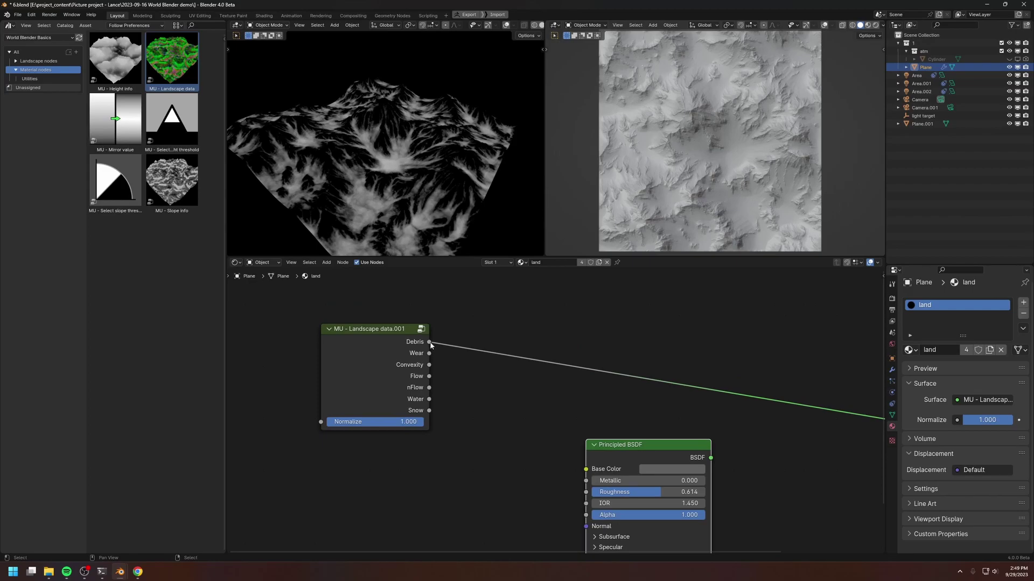
{"action": "middle_click_drag", "start_coordinate": [609, 420], "coordinate": [509, 352]}
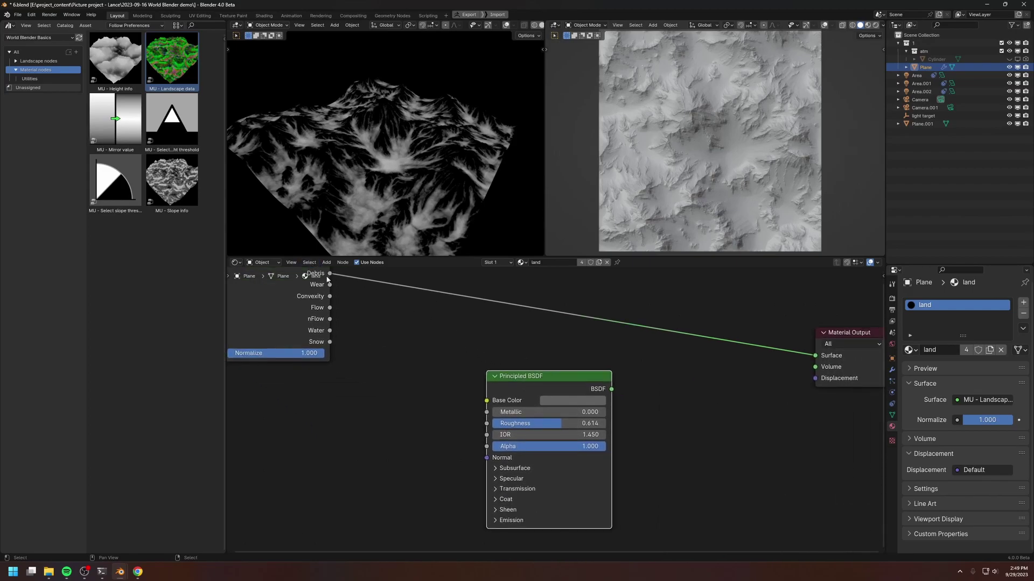
{"action": "middle_click_drag", "start_coordinate": [328, 277], "coordinate": [343, 322]}
{"action": "left_click_drag", "start_coordinate": [550, 423], "coordinate": [489, 408]}
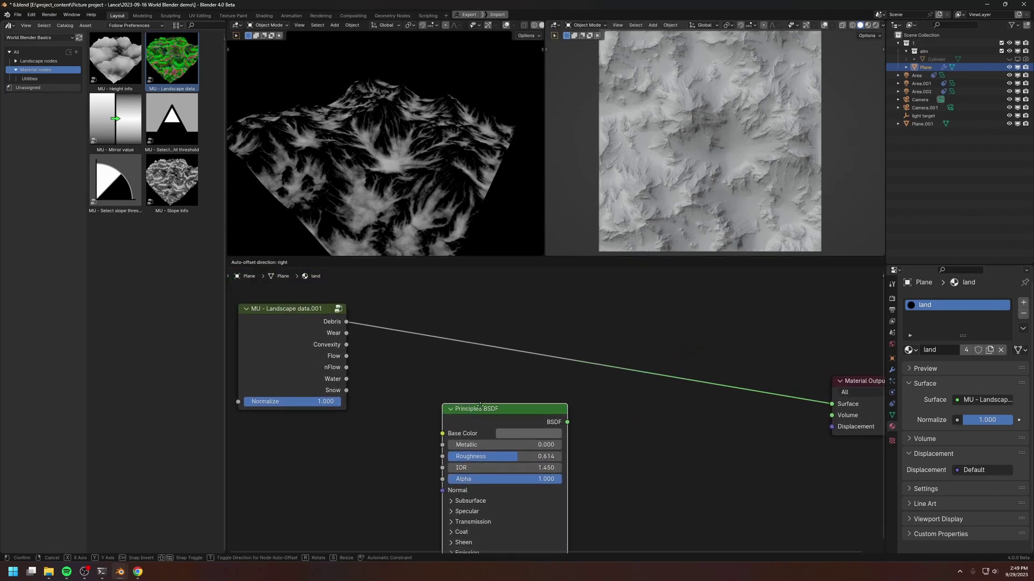
{"action": "middle_click_drag", "start_coordinate": [547, 384], "coordinate": [526, 371]}
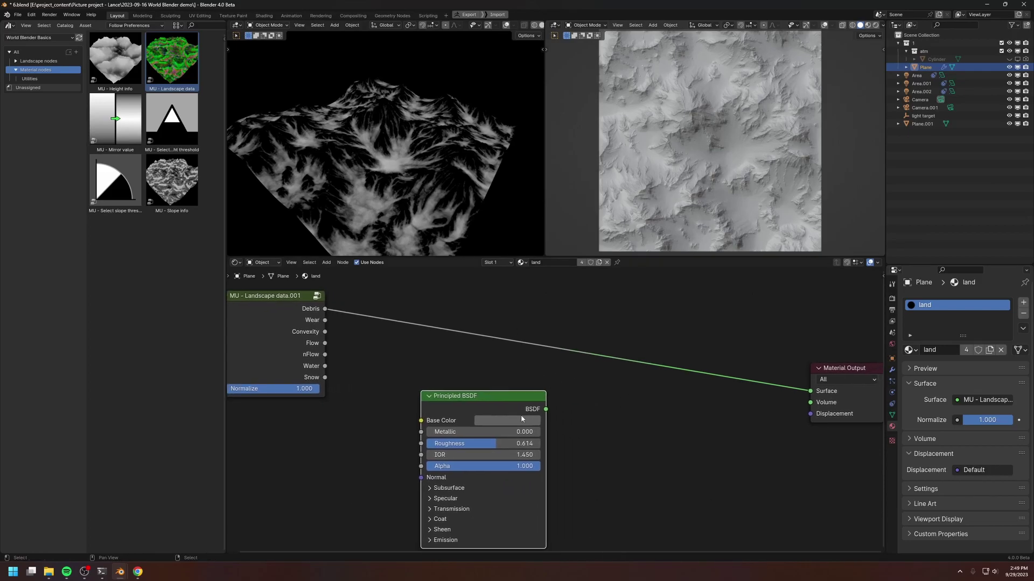
{"action": "scroll", "coordinate": [521, 415], "scroll_direction": "down", "scroll_amount": 1}
{"action": "middle_click_drag", "start_coordinate": [521, 414], "coordinate": [528, 341]}
{"action": "key", "text": "shift+d"}
{"action": "left_click", "coordinate": [506, 477]}
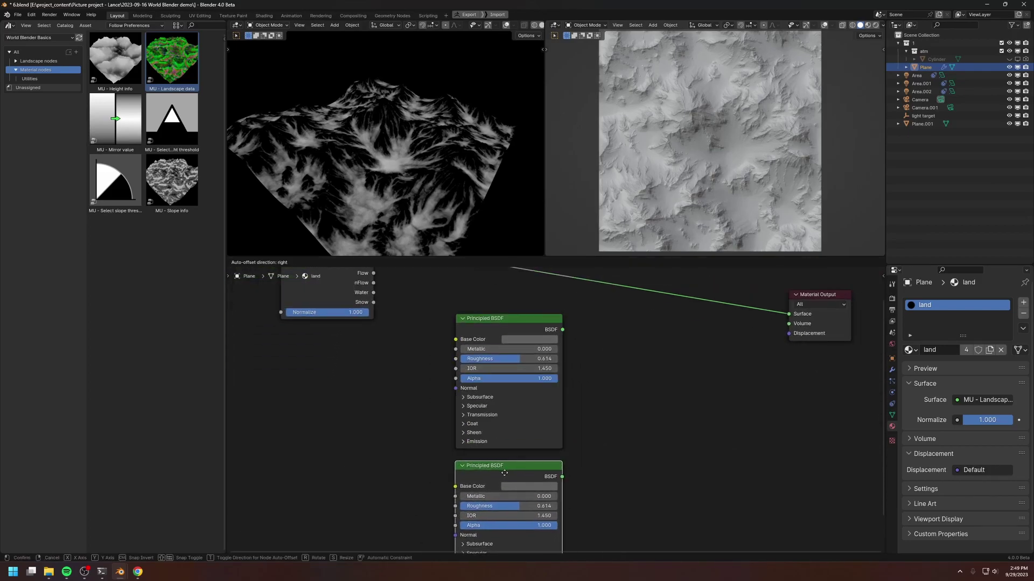
Step: Combine the two Principled BSDF nodes in a Mix Shader and connect it to the Material Output's Surface
{"action": "middle_click_drag", "start_coordinate": [596, 407], "coordinate": [583, 367]}
{"action": "left_click_drag", "start_coordinate": [584, 372], "coordinate": [506, 450]}
{"action": "key", "text": "g"}
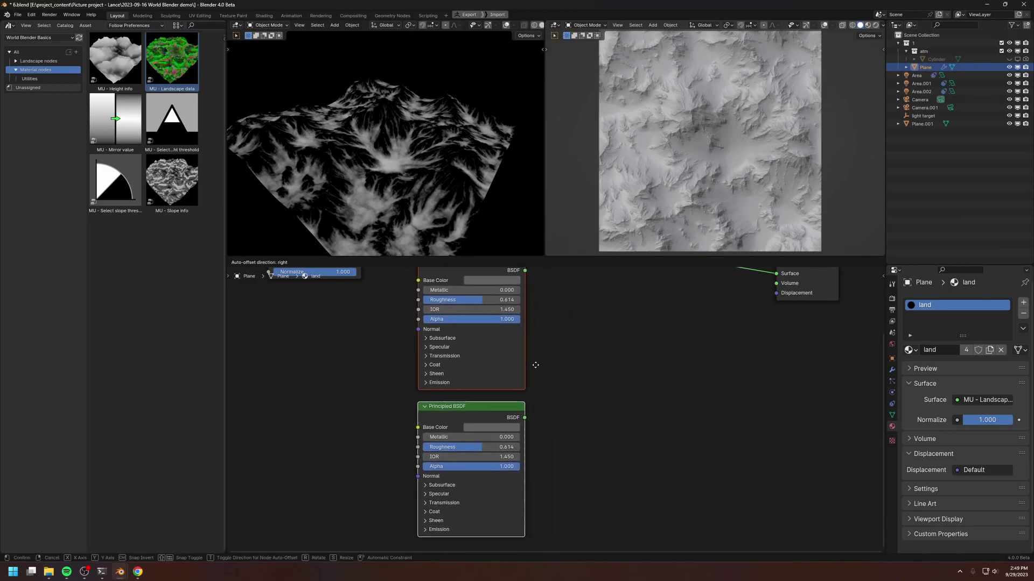
{"action": "left_click", "coordinate": [535, 364]}
{"action": "middle_click_drag", "start_coordinate": [550, 359], "coordinate": [536, 419]}
{"action": "middle_click_drag", "start_coordinate": [620, 373], "coordinate": [609, 375]}
{"action": "key", "text": "ctrl+0"}
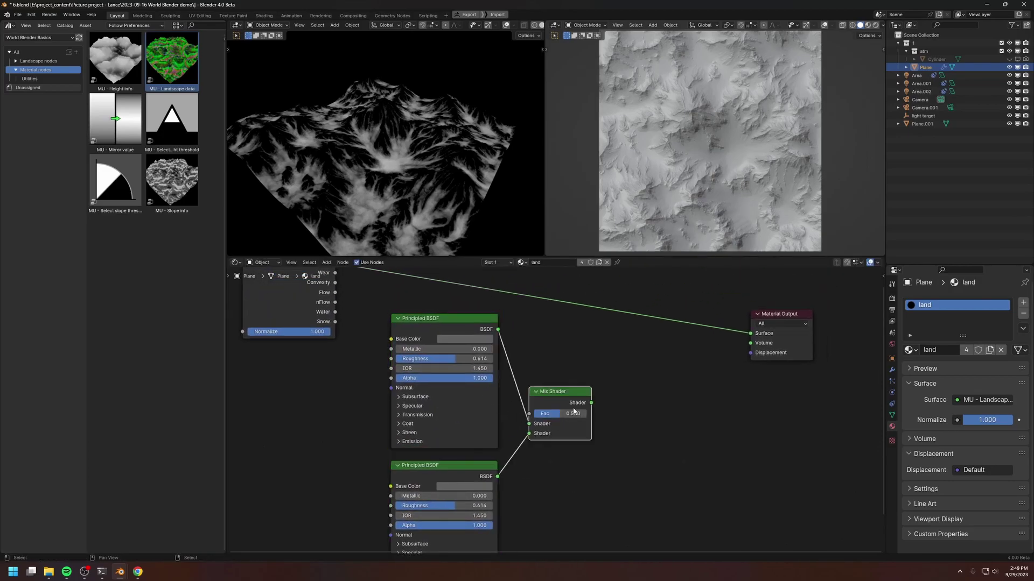
{"action": "key", "text": "g"}
{"action": "left_click", "coordinate": [603, 310]}
{"action": "left_click", "coordinate": [599, 306], "text": "ctrl+shift"}
Step: Connect the landscape data node's Debris output to the Mix Shader's Fac input
{"action": "middle_click_drag", "start_coordinate": [508, 379], "coordinate": [522, 424]}
{"action": "scroll", "coordinate": [522, 424], "scroll_direction": "up", "scroll_amount": 2}
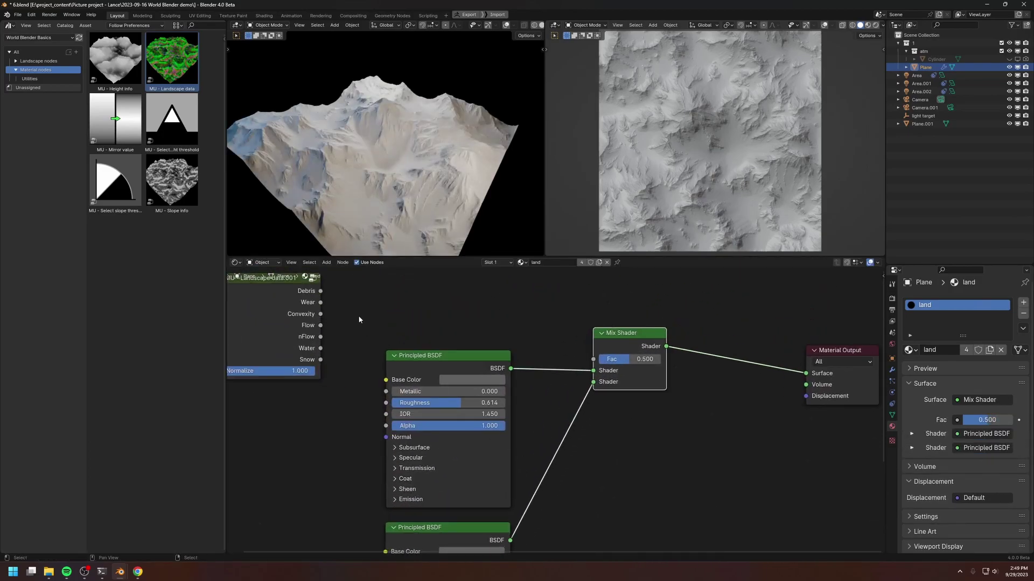
{"action": "middle_click_drag", "start_coordinate": [360, 318], "coordinate": [365, 355]}
{"action": "left_click_drag", "start_coordinate": [325, 329], "coordinate": [626, 384]}
Step: Brighten the lower Principled BSDF's base color to near white, with a value of 0.899
{"action": "middle_click_drag", "start_coordinate": [526, 441], "coordinate": [547, 318]}
{"action": "middle_click_drag", "start_coordinate": [535, 376], "coordinate": [535, 357]}
{"action": "left_click", "coordinate": [504, 448]}
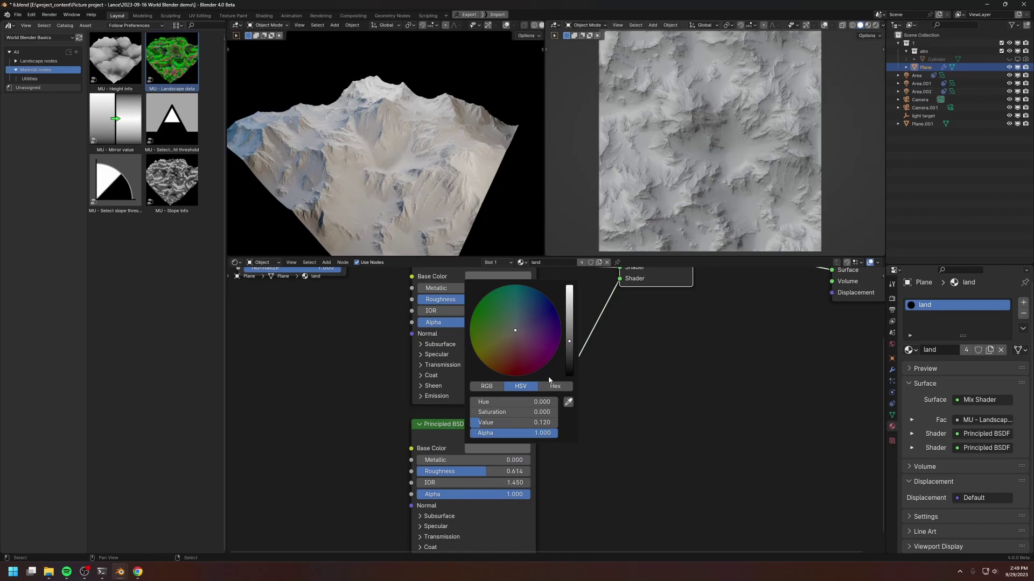
{"action": "left_click", "coordinate": [569, 300]}
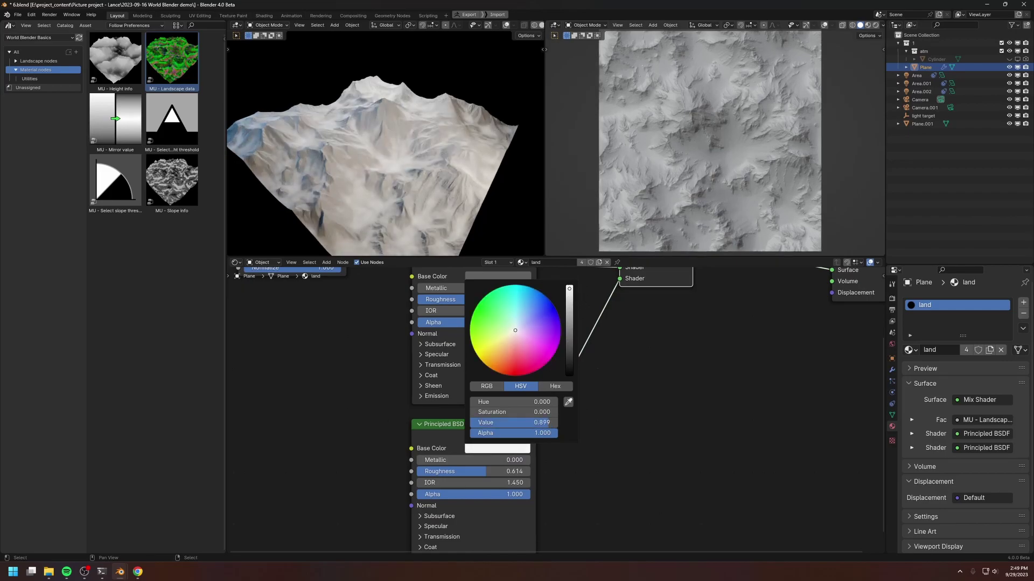
Step: Darken the upper Principled BSDF's base color to near black
{"action": "middle_click_drag", "start_coordinate": [373, 161], "coordinate": [456, 332]}
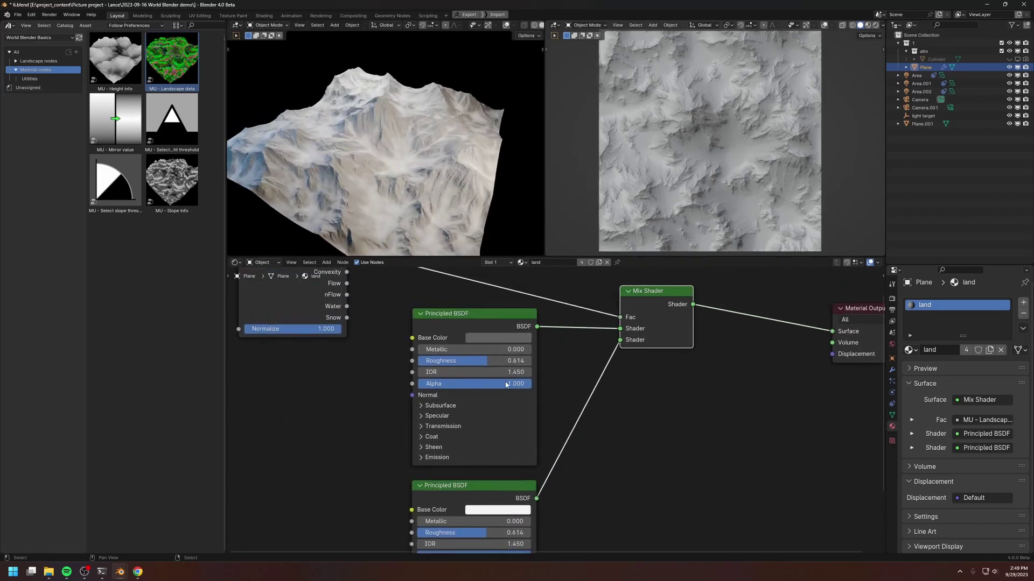
{"action": "left_click", "coordinate": [494, 338]}
{"action": "left_click_drag", "start_coordinate": [570, 230], "coordinate": [570, 256]}
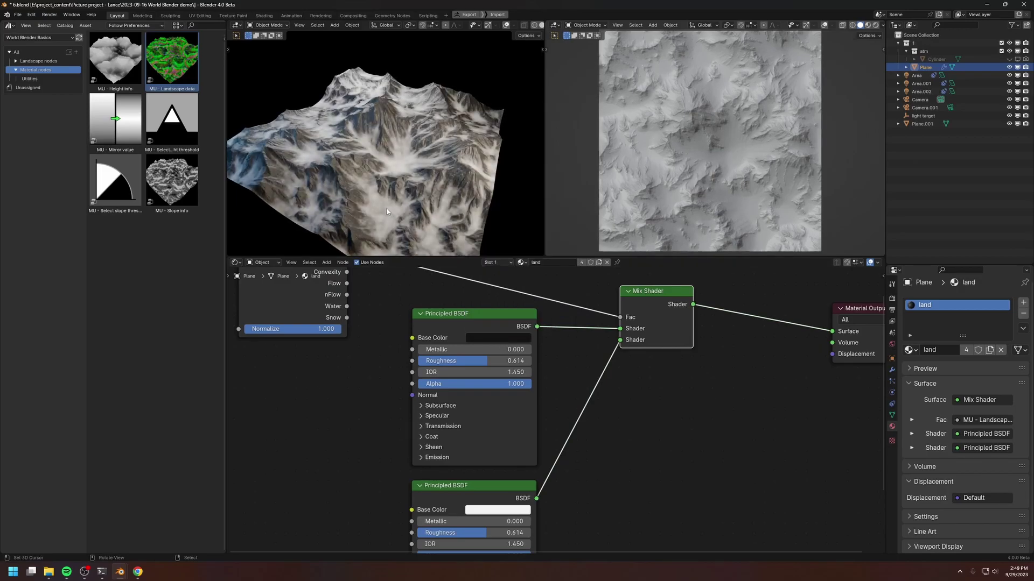
Step: Set the landscape data node's Normalize to 0.000 and examine how the Debris mask changes on the terrain
{"action": "scroll", "coordinate": [387, 207], "scroll_direction": "up", "scroll_amount": 3}
{"action": "middle_click_drag", "start_coordinate": [321, 327], "coordinate": [345, 380]}
{"action": "left_click_drag", "start_coordinate": [345, 382], "coordinate": [267, 382]}
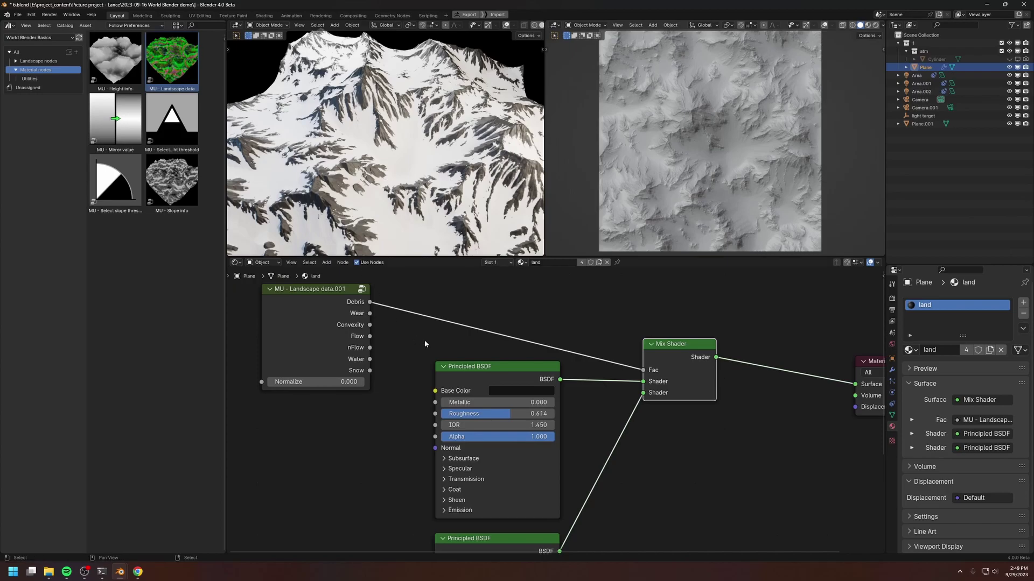
{"action": "middle_click_drag", "start_coordinate": [424, 340], "coordinate": [421, 339]}
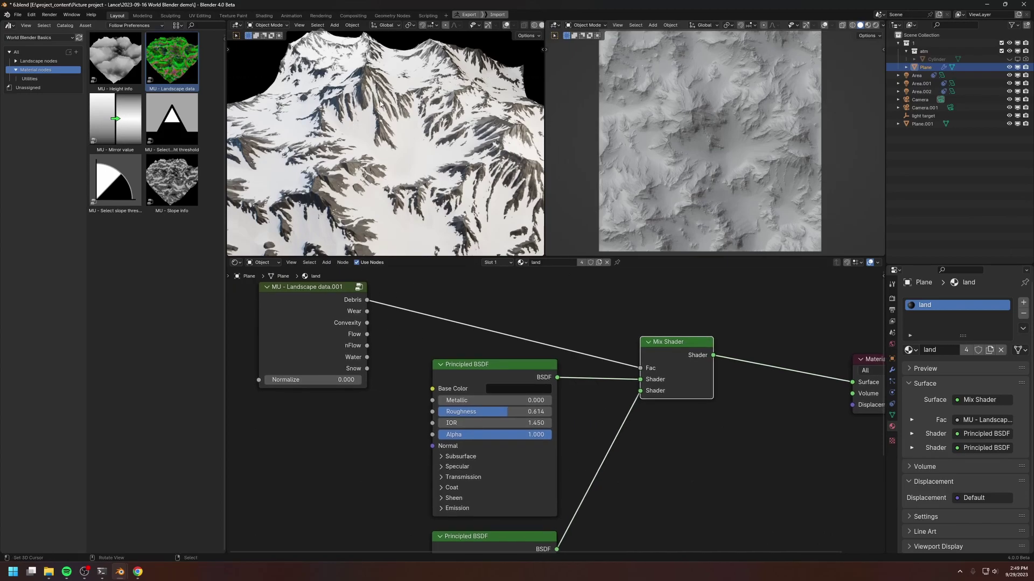
{"action": "scroll", "coordinate": [415, 140], "scroll_direction": "up", "scroll_amount": 5}
{"action": "scroll", "coordinate": [442, 104], "scroll_direction": "down", "scroll_amount": 5}
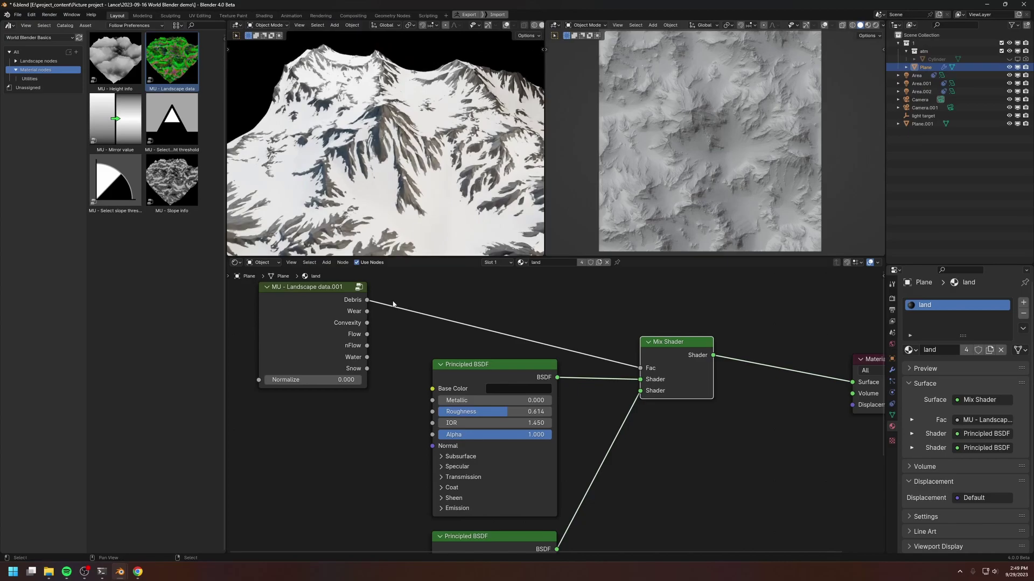
Step: Shift the landscape data node slightly and set its Normalize back to 1.000
{"action": "middle_click_drag", "start_coordinate": [320, 314], "coordinate": [329, 338]}
{"action": "left_click_drag", "start_coordinate": [328, 338], "coordinate": [308, 321]}
{"action": "left_click_drag", "start_coordinate": [315, 387], "coordinate": [413, 387]}
Step: Insert a Color Ramp between the Debris output and the Mix Shader's Fac, with its white stop at 0.255
{"action": "key", "text": "shift+a"}
{"action": "mouse_move", "coordinate": [464, 326]}
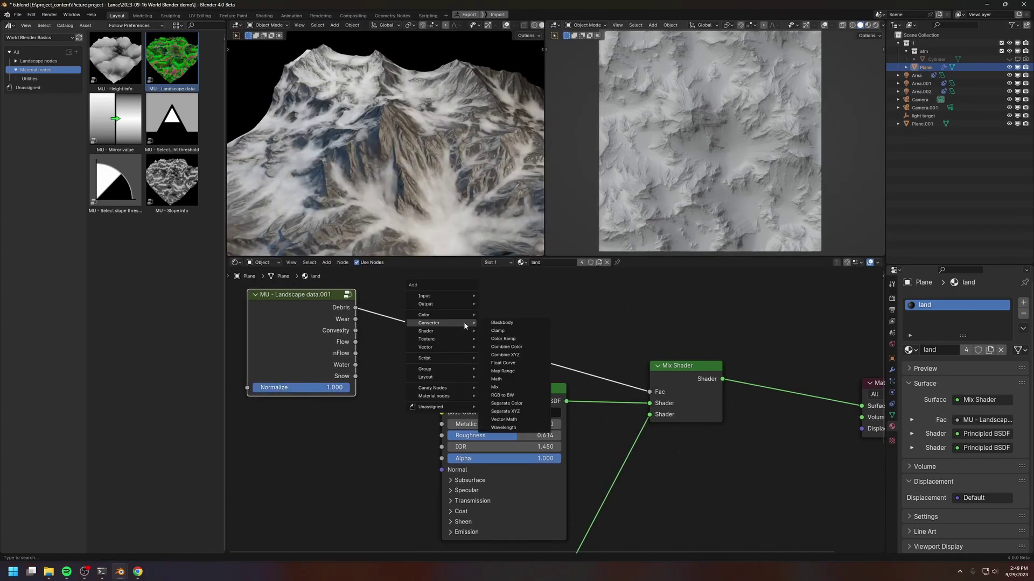
{"action": "left_click", "coordinate": [503, 338]}
{"action": "left_click", "coordinate": [519, 387]}
{"action": "left_click_drag", "start_coordinate": [520, 387], "coordinate": [463, 384]}
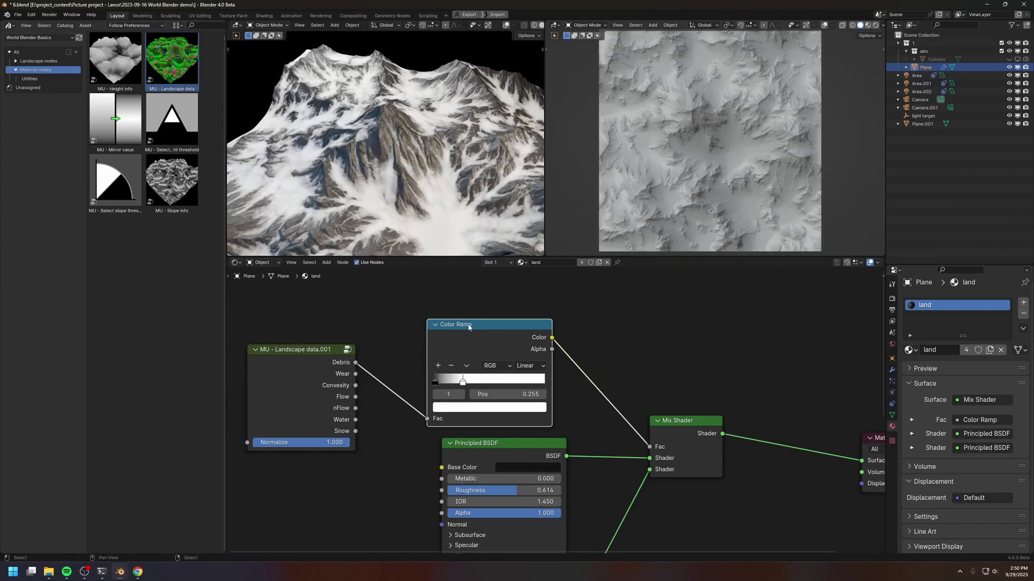
{"action": "left_click_drag", "start_coordinate": [468, 325], "coordinate": [479, 319]}
{"action": "left_click_drag", "start_coordinate": [479, 320], "coordinate": [482, 314]}
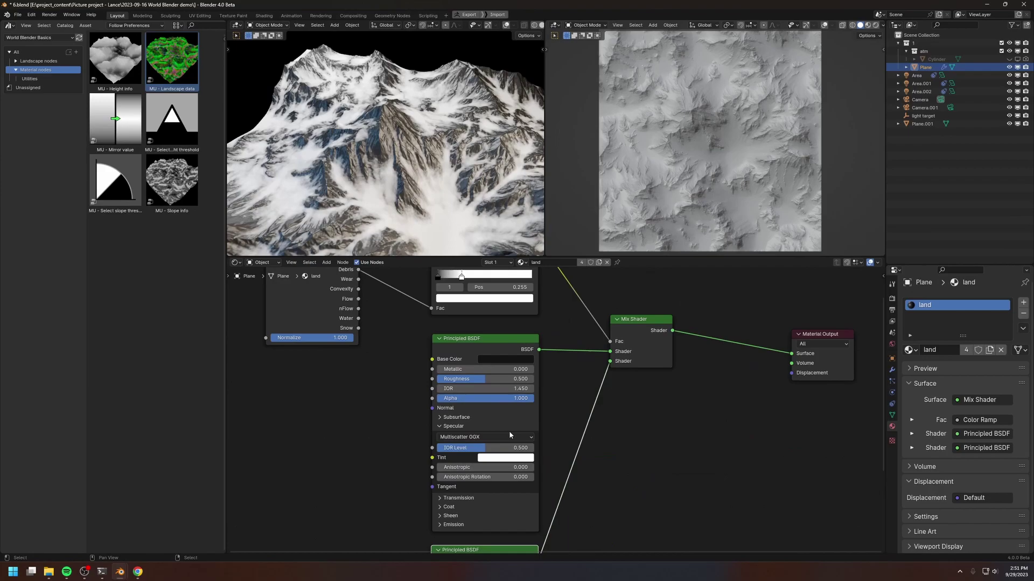
Step: Set the upper Principled BSDF's Roughness to 0.836 and specular IOR Level to 0.286, and lighten its base color slightly to dark grey
{"action": "scroll", "coordinate": [506, 428], "scroll_direction": "up", "scroll_amount": 3}
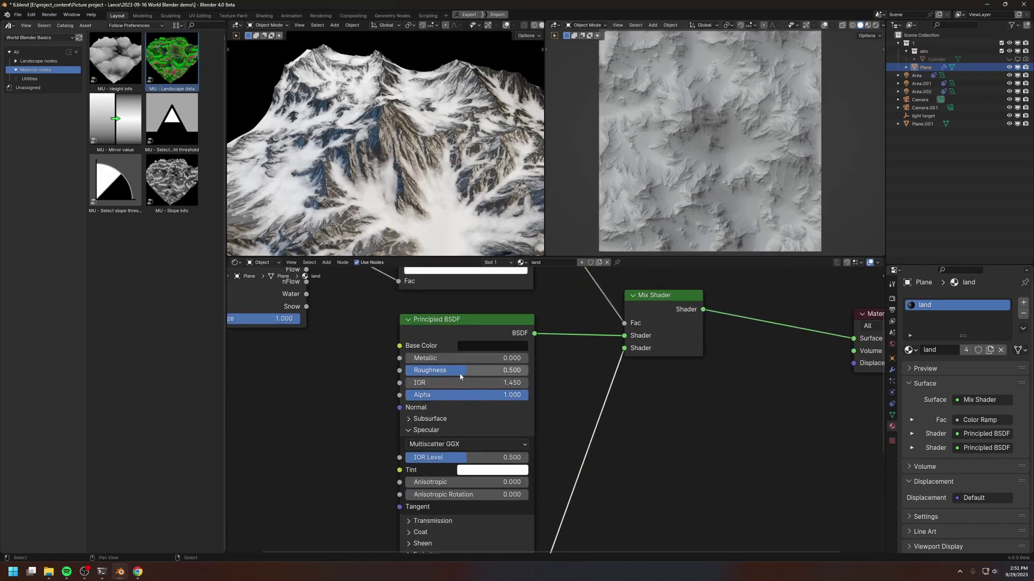
{"action": "left_click_drag", "start_coordinate": [459, 373], "coordinate": [501, 373]}
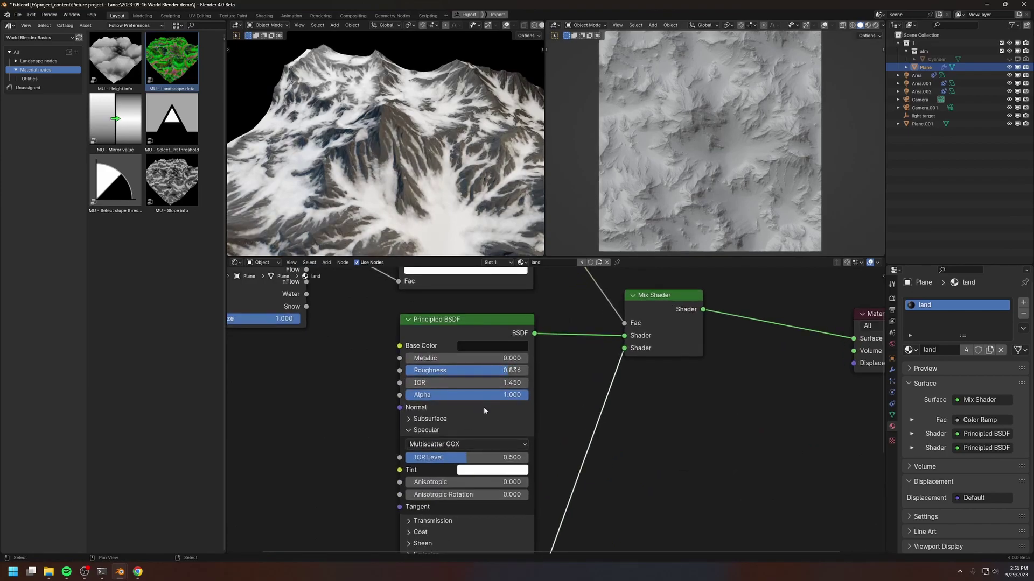
{"action": "mouse_move", "coordinate": [484, 457]}
{"action": "left_mouse_down"}
{"action": "mouse_move", "coordinate": [449, 457]}
{"action": "mouse_move", "coordinate": [458, 457]}
{"action": "left_mouse_up"}
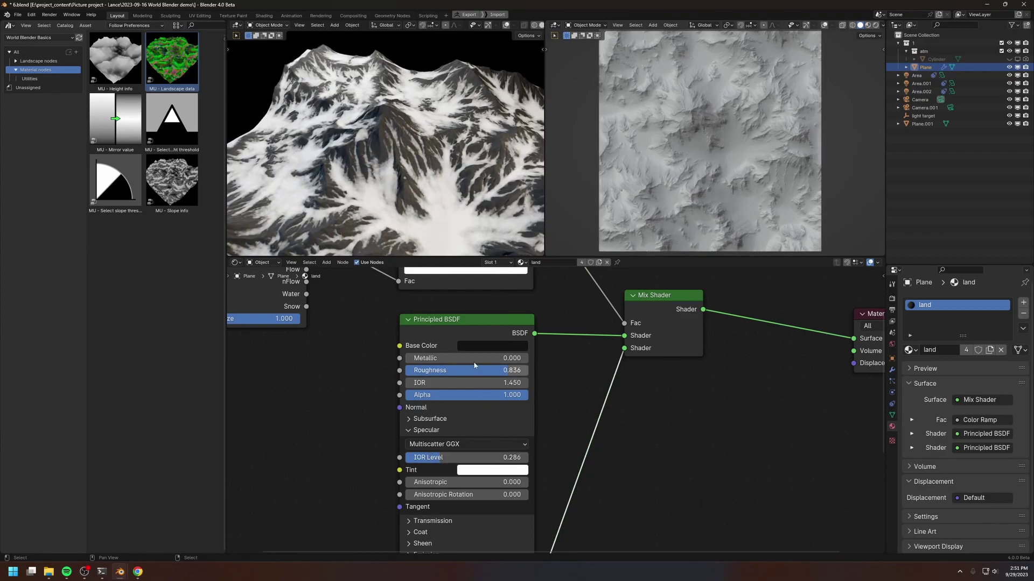
{"action": "left_click", "coordinate": [477, 345]}
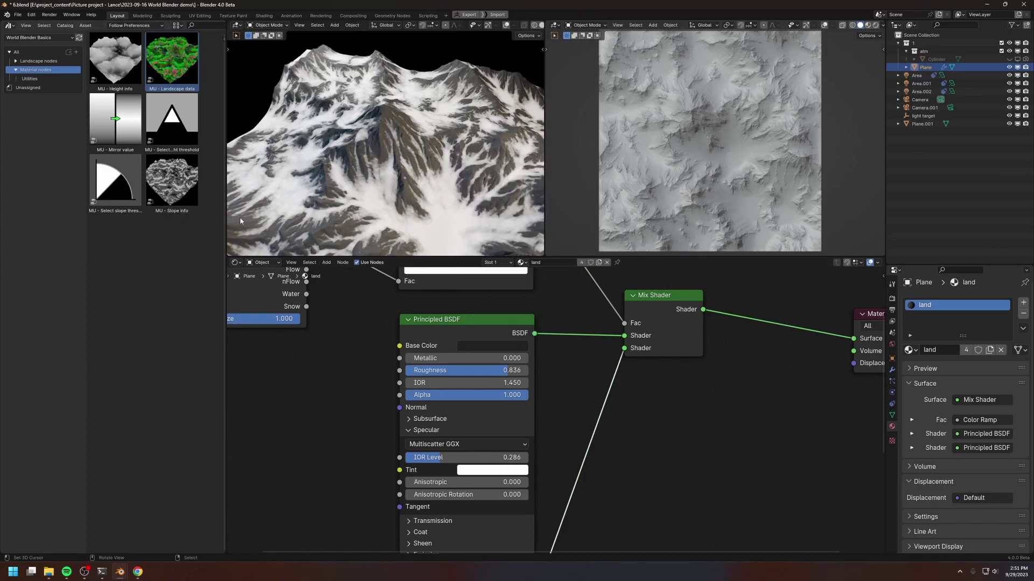
Step: Rearrange the landscape data, Color Ramp and upper Principled BSDF nodes to open up space between them
{"action": "middle_click_drag", "start_coordinate": [597, 530], "coordinate": [586, 457]}
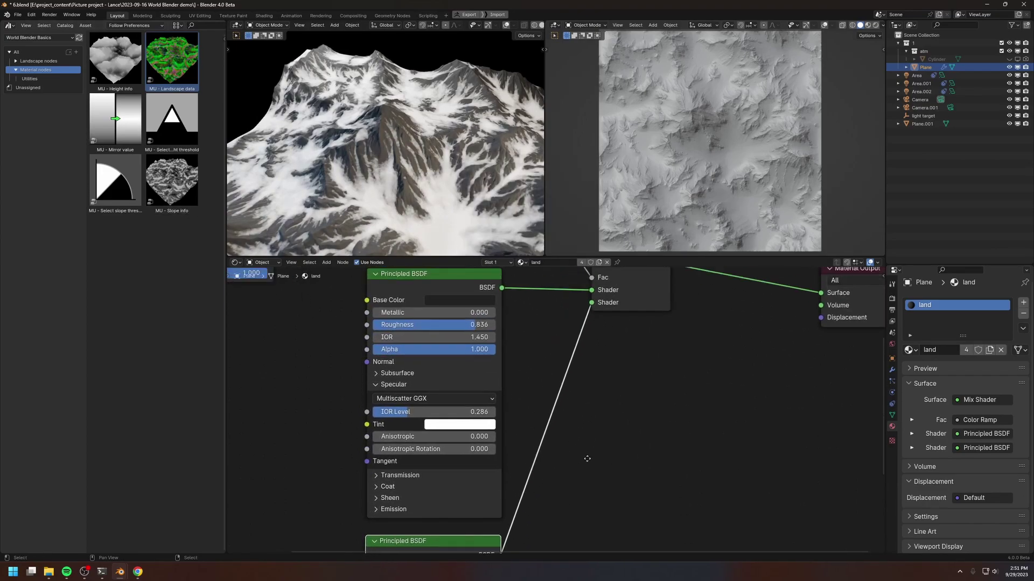
{"action": "middle_click_drag", "start_coordinate": [529, 362], "coordinate": [543, 451]}
{"action": "scroll", "coordinate": [435, 393], "scroll_direction": "down", "scroll_amount": 5}
{"action": "middle_click_drag", "start_coordinate": [438, 405], "coordinate": [452, 455]}
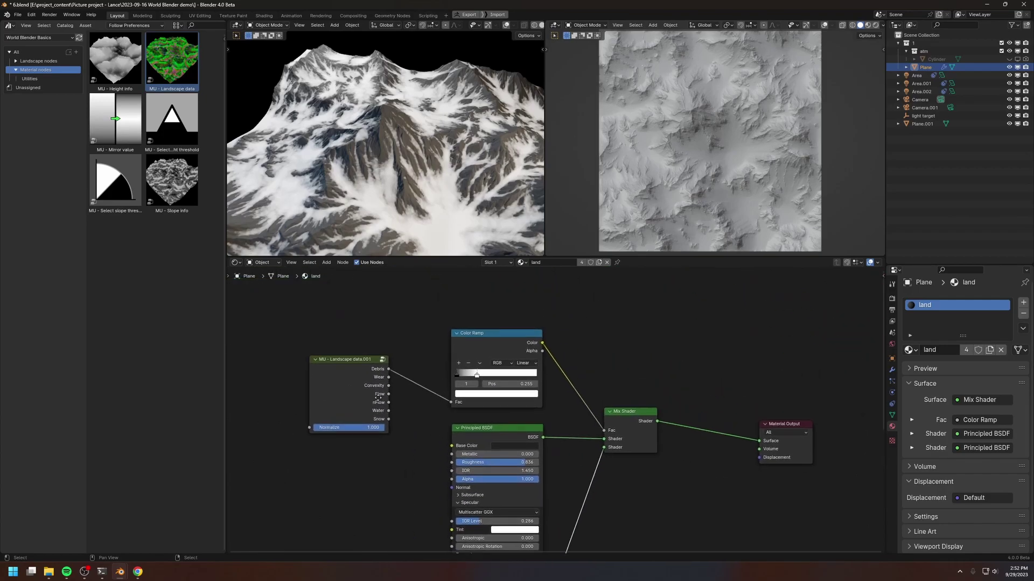
{"action": "left_click_drag", "start_coordinate": [363, 375], "coordinate": [394, 354]}
{"action": "left_click_drag", "start_coordinate": [278, 311], "coordinate": [456, 329]}
{"action": "left_click_drag", "start_coordinate": [505, 424], "coordinate": [487, 360]}
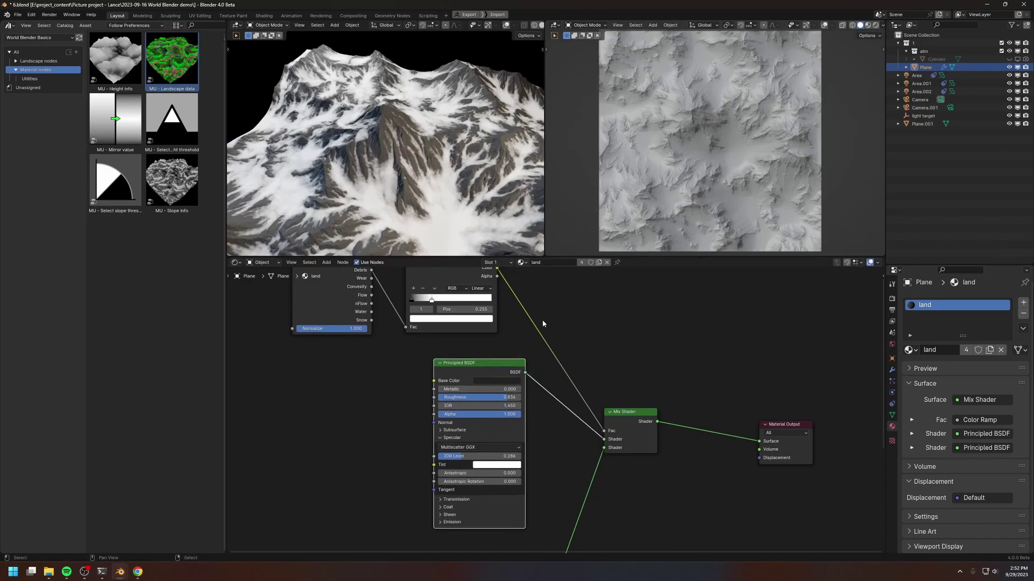
Step: Move the landscape data node far away from the Color Ramp to make room for base color nodes
{"action": "middle_click_drag", "start_coordinate": [479, 547], "coordinate": [470, 313]}
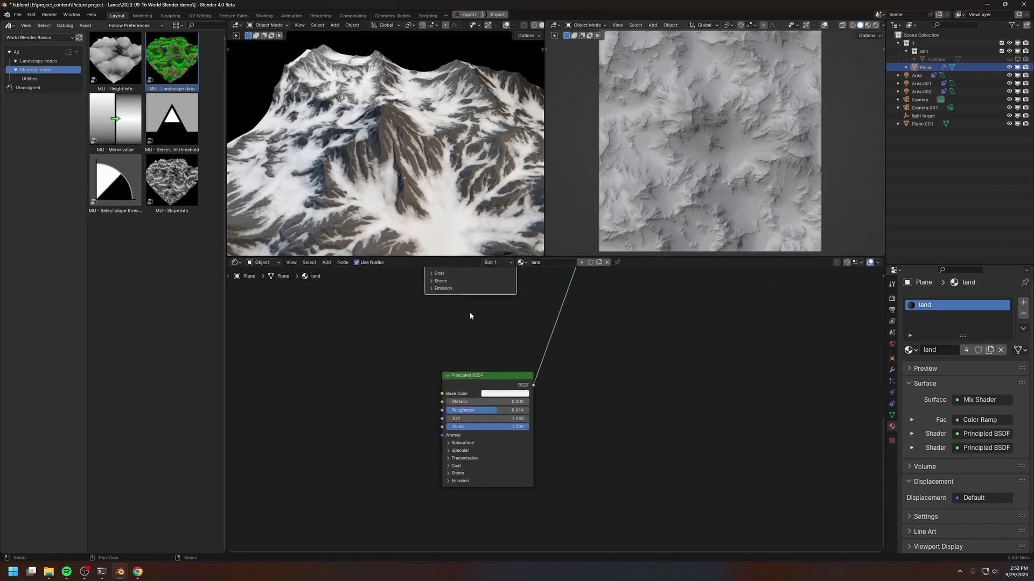
{"action": "scroll", "coordinate": [467, 399], "scroll_direction": "up", "scroll_amount": 5, "text": "shift"}
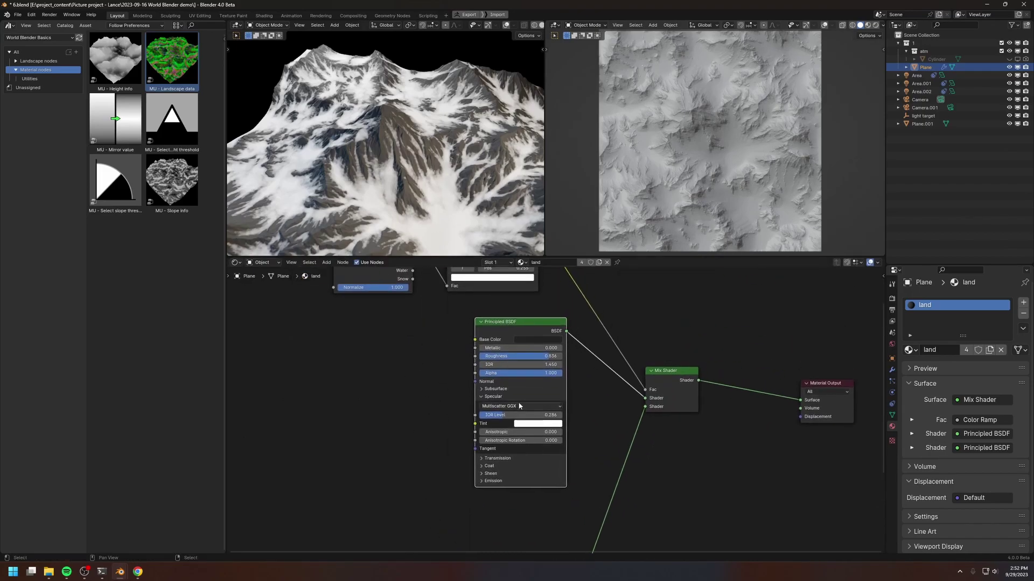
{"action": "middle_click_drag", "start_coordinate": [376, 290], "coordinate": [493, 338]}
{"action": "left_click_drag", "start_coordinate": [466, 306], "coordinate": [337, 371]}
{"action": "middle_click_drag", "start_coordinate": [337, 371], "coordinate": [473, 357]}
{"action": "left_click_drag", "start_coordinate": [476, 339], "coordinate": [303, 338]}
{"action": "middle_click_drag", "start_coordinate": [525, 379], "coordinate": [532, 362]}
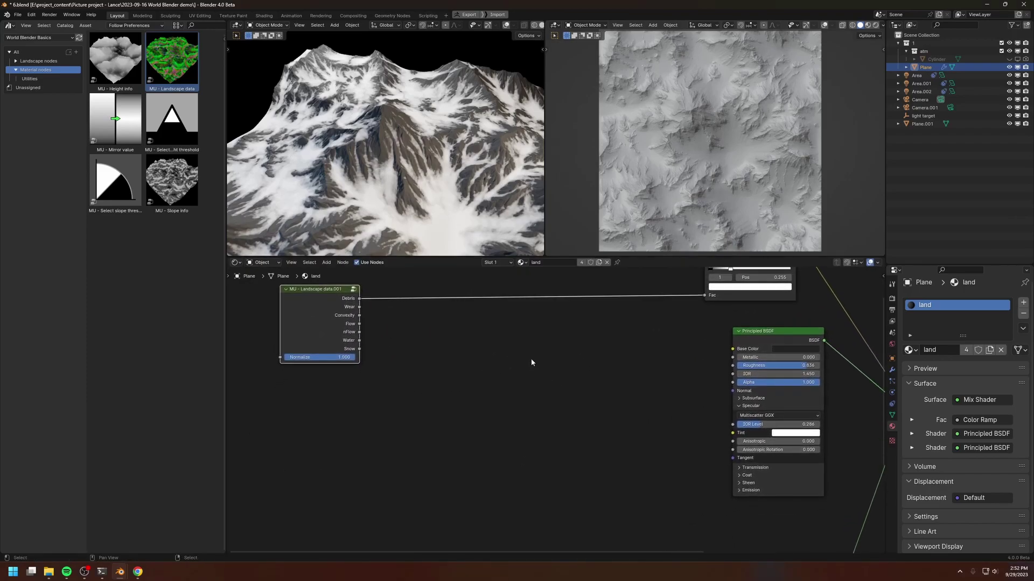
Step: Add an RGB Curves node between the landscape data node and the upper Principled BSDF
{"action": "key", "text": "shift+a"}
{"action": "mouse_move", "coordinate": [539, 341]}
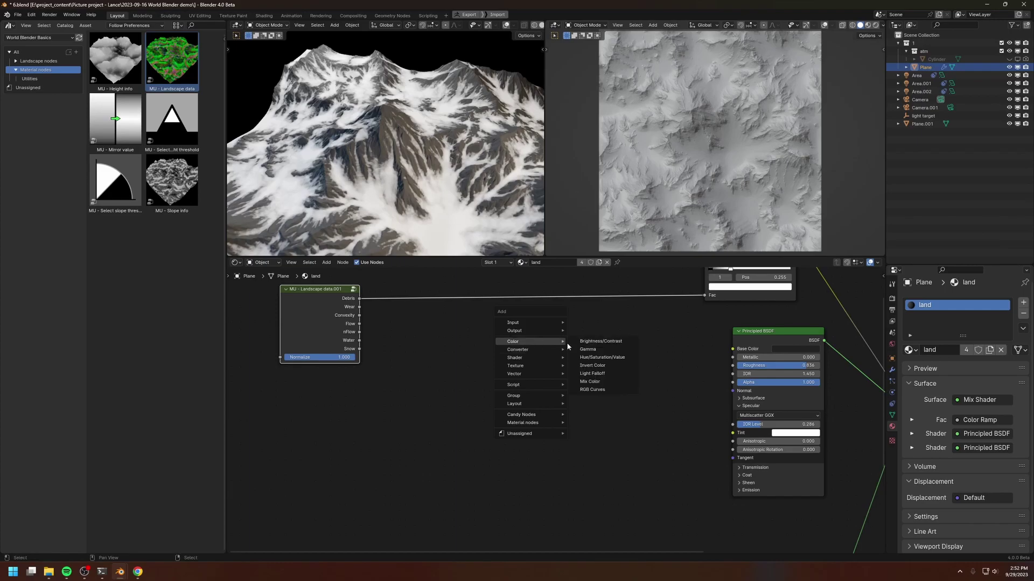
{"action": "left_click", "coordinate": [592, 389]}
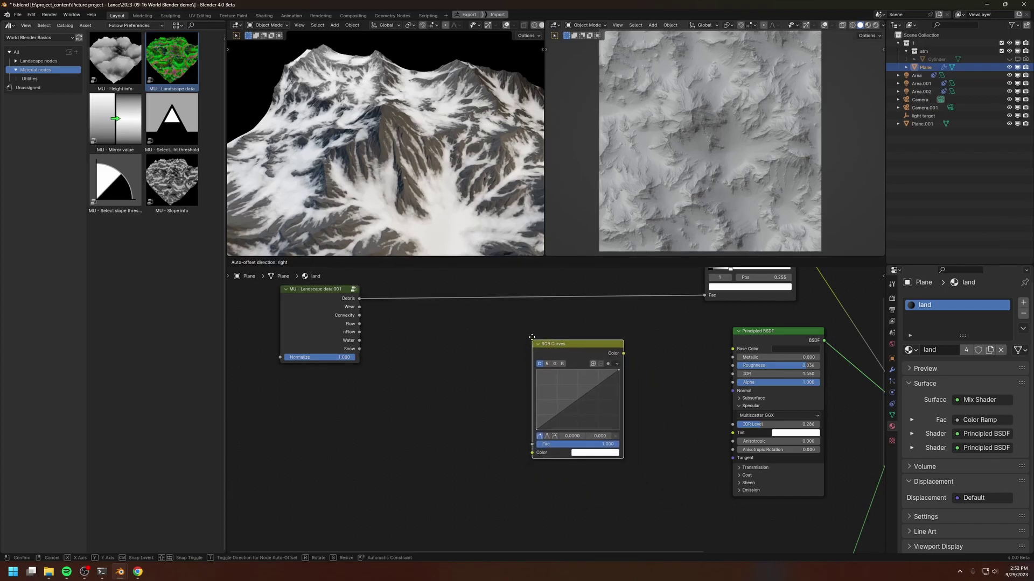
{"action": "middle_click_drag", "start_coordinate": [618, 372], "coordinate": [571, 356]}
{"action": "middle_click_drag", "start_coordinate": [363, 358], "coordinate": [460, 374]}
Step: Add an RGB node below the landscape data node and darken its color to near black
{"action": "key", "text": "shift+a"}
{"action": "mouse_move", "coordinate": [435, 356]}
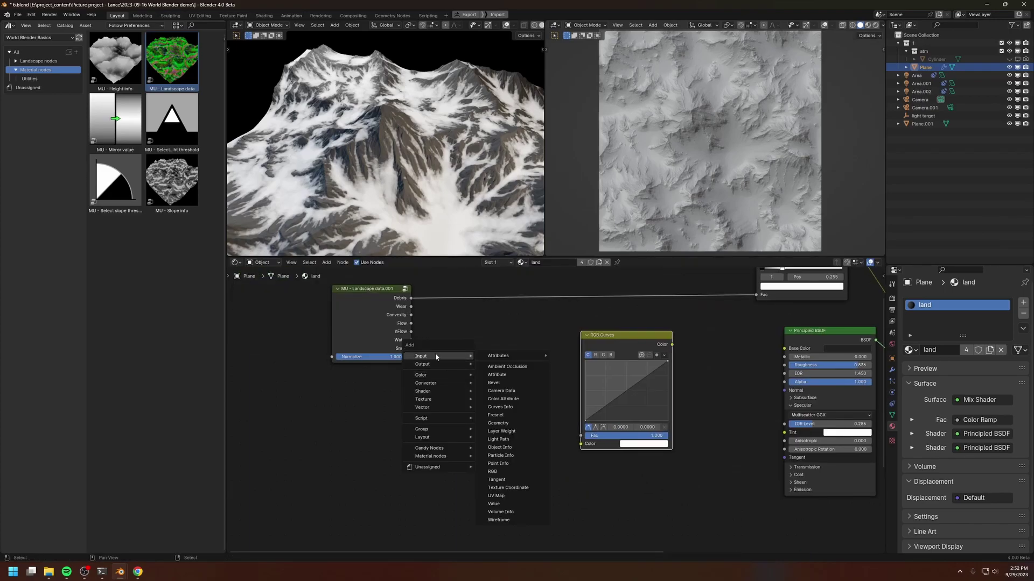
{"action": "left_click", "coordinate": [492, 471]}
{"action": "left_click", "coordinate": [457, 433]}
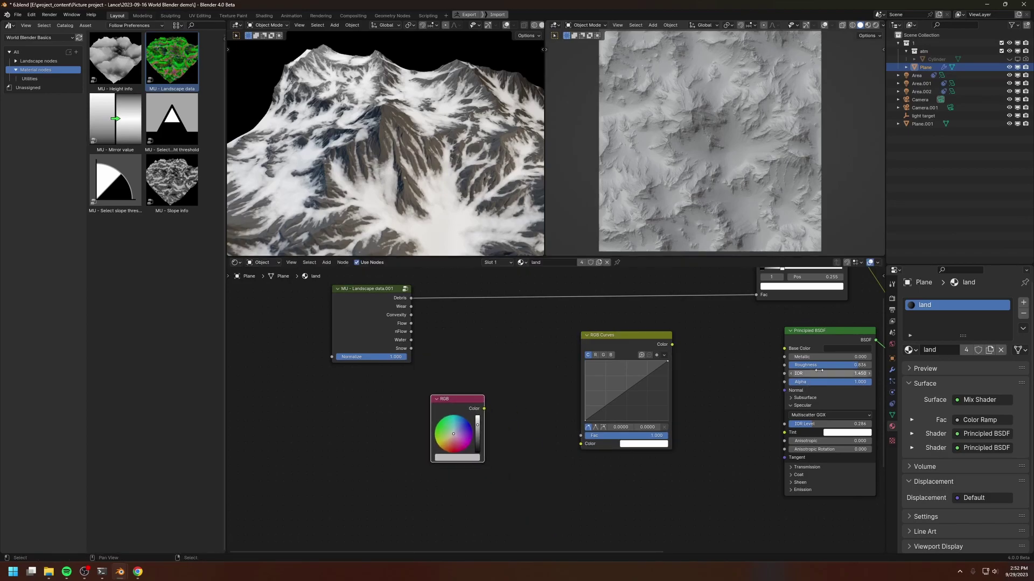
{"action": "left_click_drag", "start_coordinate": [477, 425], "coordinate": [434, 449]}
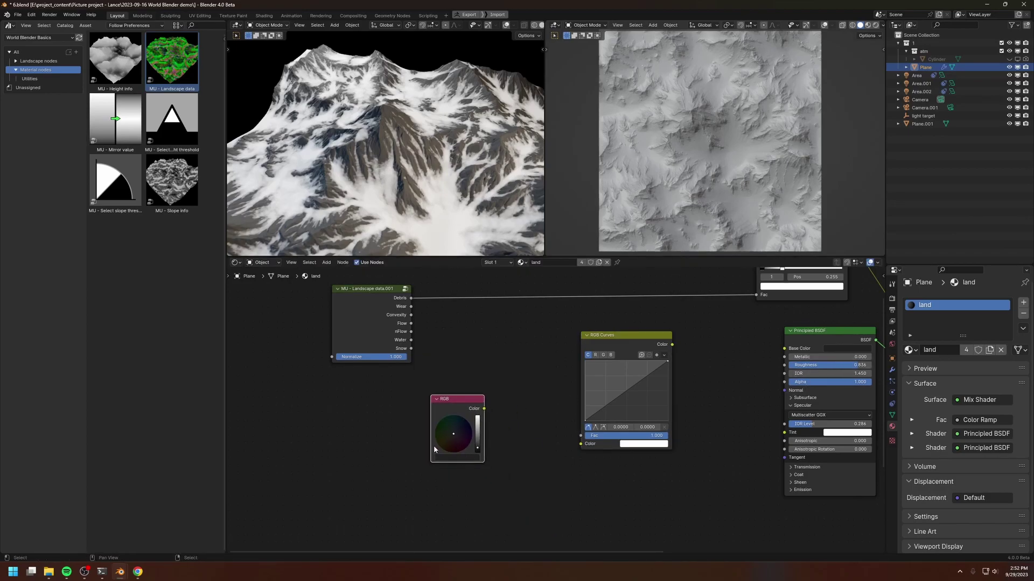
Step: Connect the RGB node through RGB Curves to the upper Principled BSDF's Base Color and tidy both nodes' positions
{"action": "left_click_drag", "start_coordinate": [484, 410], "coordinate": [580, 444]}
{"action": "left_click_drag", "start_coordinate": [673, 345], "coordinate": [784, 348]}
{"action": "left_click_drag", "start_coordinate": [625, 338], "coordinate": [641, 322]}
{"action": "left_click_drag", "start_coordinate": [455, 397], "coordinate": [444, 399]}
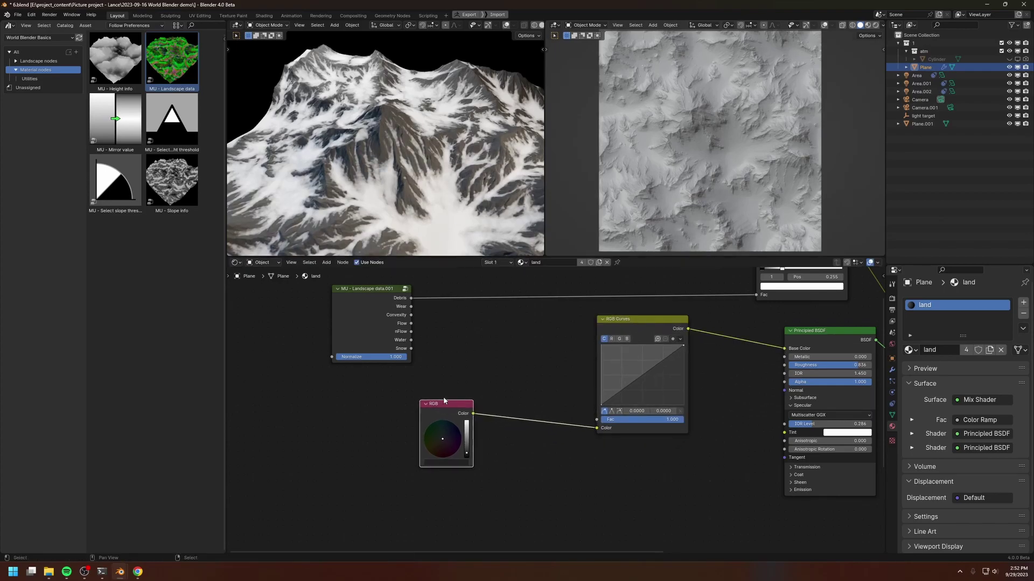
Step: Raise the RGB Curves' combined curve with a point at about 0.395, 0.731 and preview the node's output
{"action": "left_click_drag", "start_coordinate": [644, 378], "coordinate": [633, 361]}
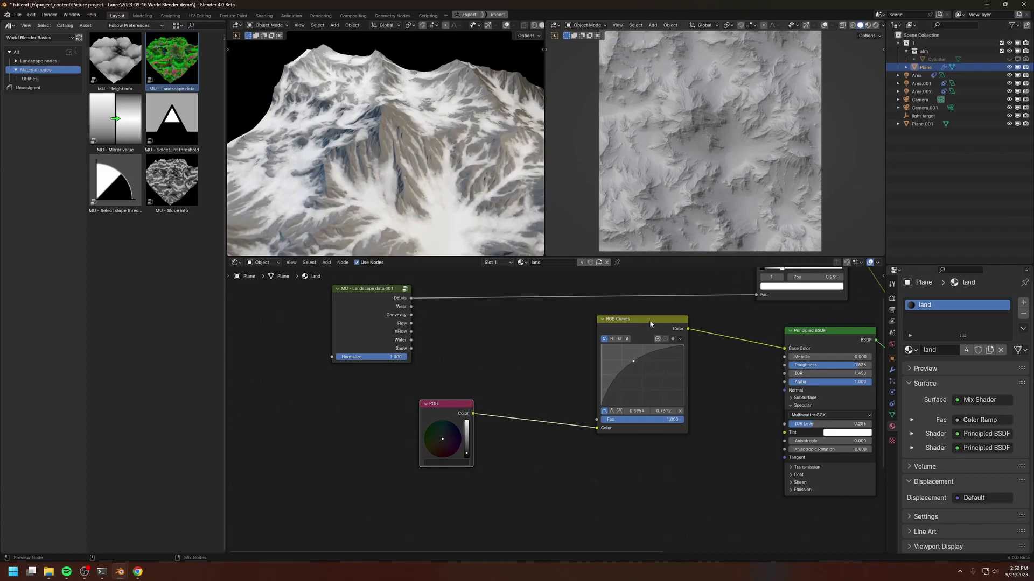
{"action": "left_click", "coordinate": [650, 320], "text": "ctrl+shift"}
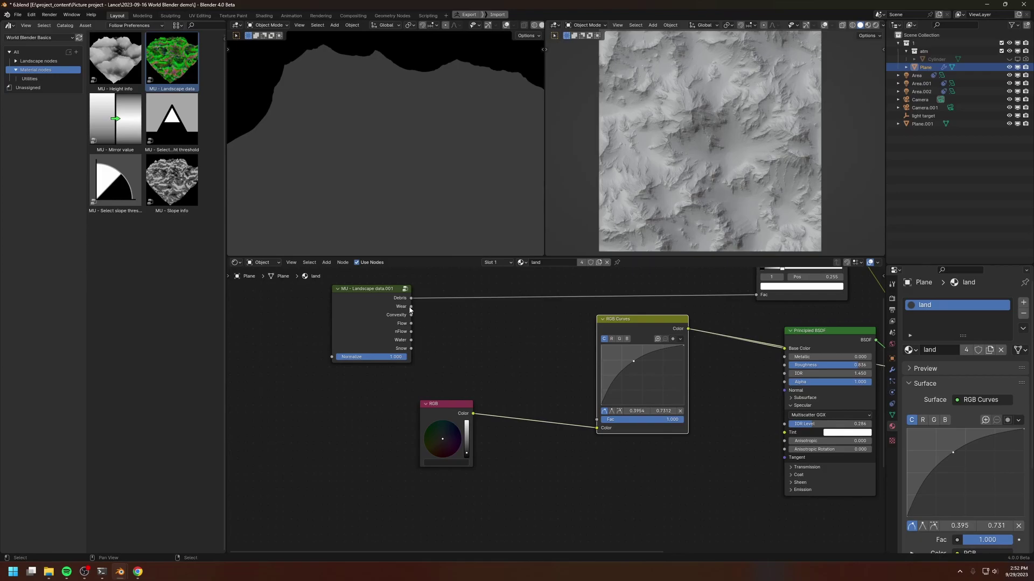
Step: Connect the Wear output to the RGB Curves' Fac, inspect the mask, and preview the upper Principled BSDF
{"action": "mouse_move", "coordinate": [597, 421]}
{"action": "left_mouse_down"}
{"action": "mouse_move", "coordinate": [541, 371]}
{"action": "mouse_move", "coordinate": [421, 305]}
{"action": "mouse_move", "coordinate": [407, 309]}
{"action": "left_mouse_up"}
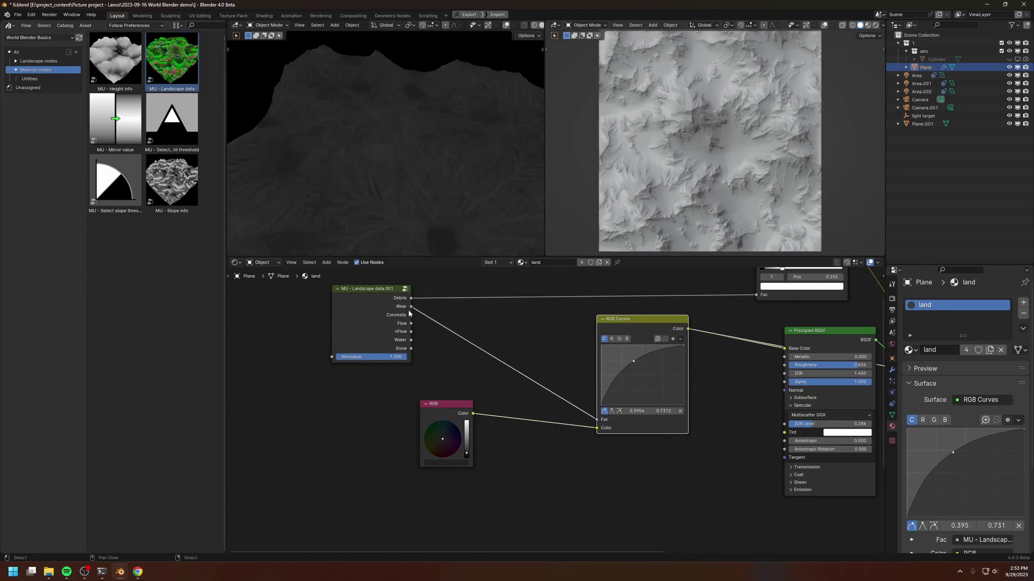
{"action": "middle_click_drag", "start_coordinate": [574, 346], "coordinate": [449, 338]}
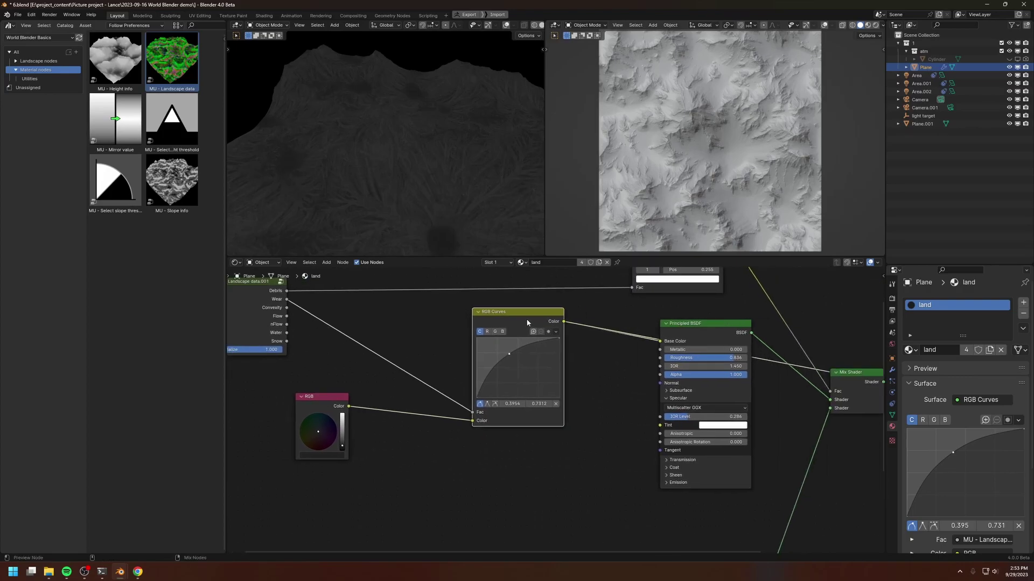
{"action": "scroll", "coordinate": [435, 144], "scroll_direction": "up", "scroll_amount": 2}
{"action": "scroll", "coordinate": [432, 165], "scroll_direction": "up", "scroll_amount": 2}
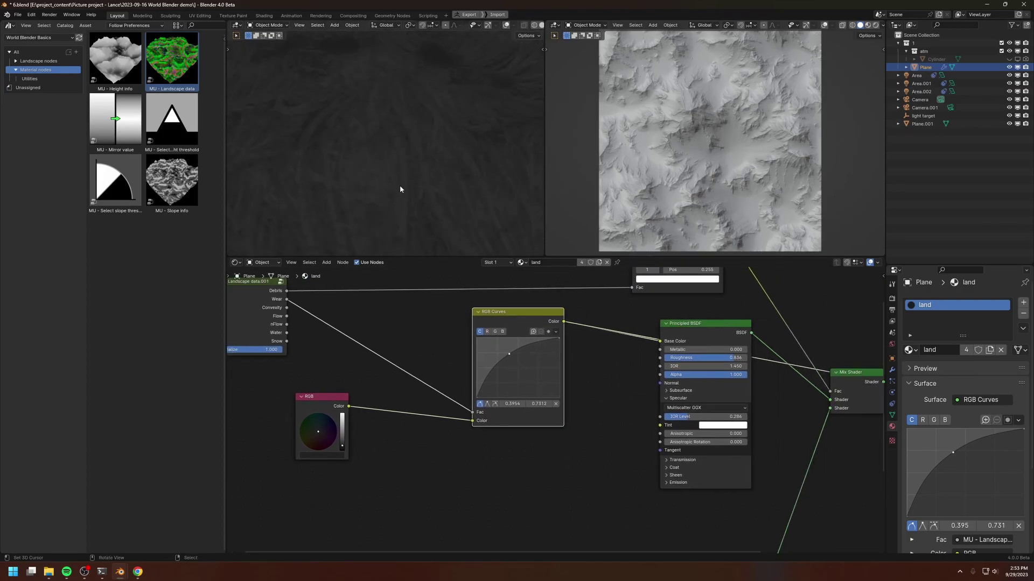
{"action": "scroll", "coordinate": [410, 175], "scroll_direction": "down", "scroll_amount": 2}
{"action": "middle_click_drag", "start_coordinate": [512, 293], "coordinate": [358, 283]}
{"action": "left_click", "coordinate": [545, 315], "text": "ctrl+shift"}
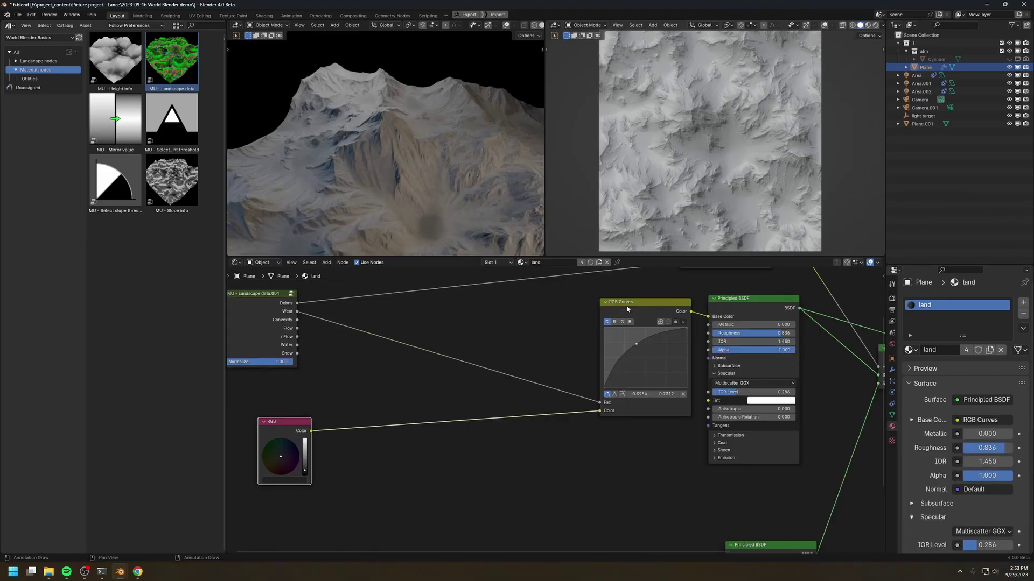
Step: Duplicate the RGB Curves node and insert the copy between the RGB node and the original RGB Curves
{"action": "left_click", "coordinate": [634, 303]}
{"action": "key", "text": "shift+d"}
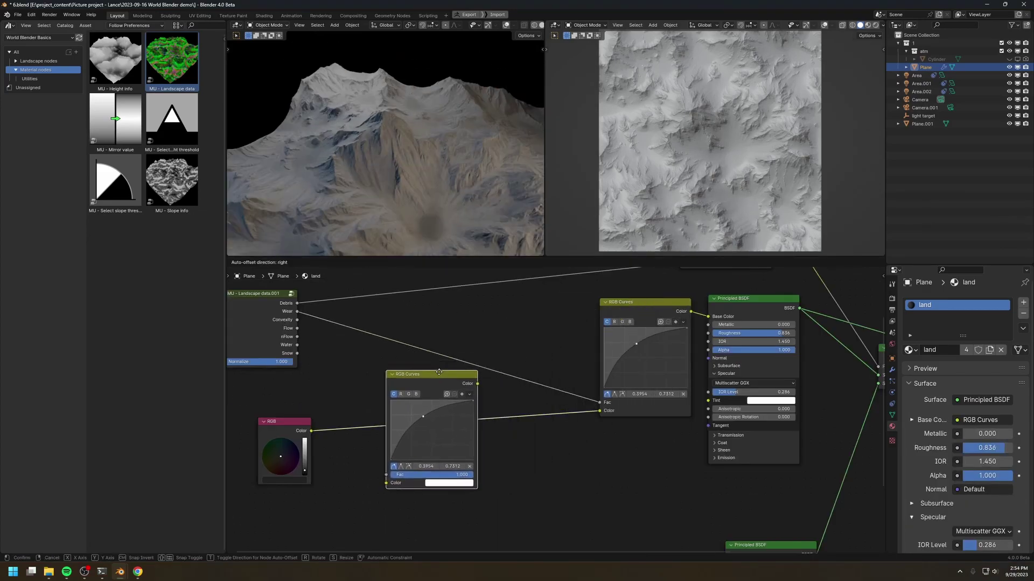
{"action": "left_click", "coordinate": [498, 356]}
{"action": "middle_click_drag", "start_coordinate": [487, 375], "coordinate": [574, 371]}
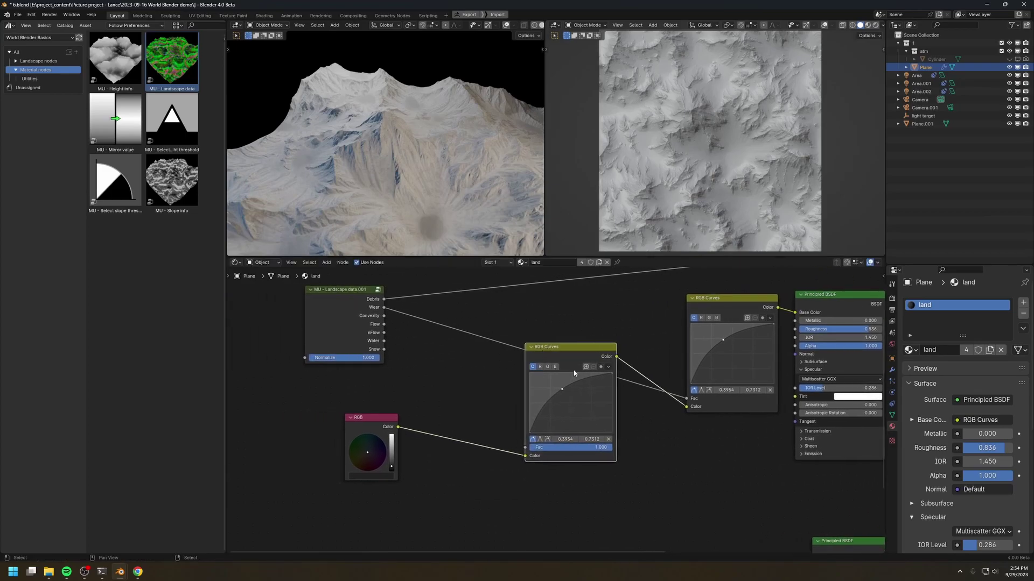
{"action": "left_click_drag", "start_coordinate": [605, 350], "coordinate": [611, 377]}
{"action": "middle_click_drag", "start_coordinate": [419, 353], "coordinate": [445, 349]}
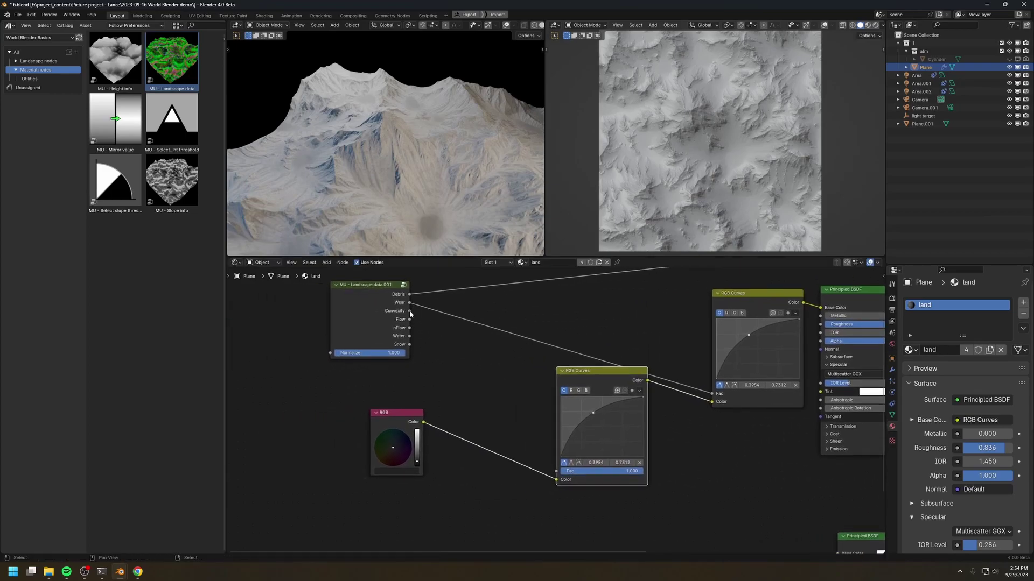
Step: Connect the Convexity output to the duplicated RGB Curves' Fac, add a reroute on that link, and preview it with viewport overlays toggled
{"action": "left_click_drag", "start_coordinate": [409, 311], "coordinate": [556, 471]}
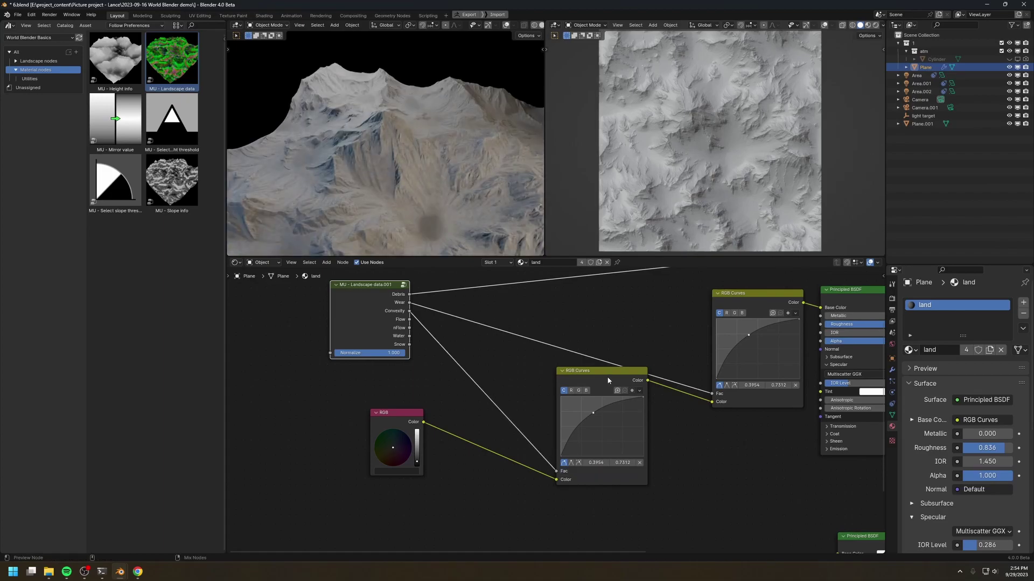
{"action": "middle_click_drag", "start_coordinate": [450, 353], "coordinate": [517, 335]}
{"action": "right_click_drag", "start_coordinate": [531, 333], "coordinate": [514, 350], "text": "shift"}
{"action": "left_click", "coordinate": [521, 342], "text": "ctrl+shift"}
{"action": "mouse_move", "coordinate": [401, 190]}
{"action": "middle_mouse_down"}
{"action": "mouse_move", "coordinate": [402, 202]}
{"action": "mouse_move", "coordinate": [379, 182]}
{"action": "mouse_move", "coordinate": [401, 210]}
{"action": "mouse_move", "coordinate": [402, 157]}
{"action": "middle_mouse_up"}
{"action": "key", "text": "shift+alt+z"}
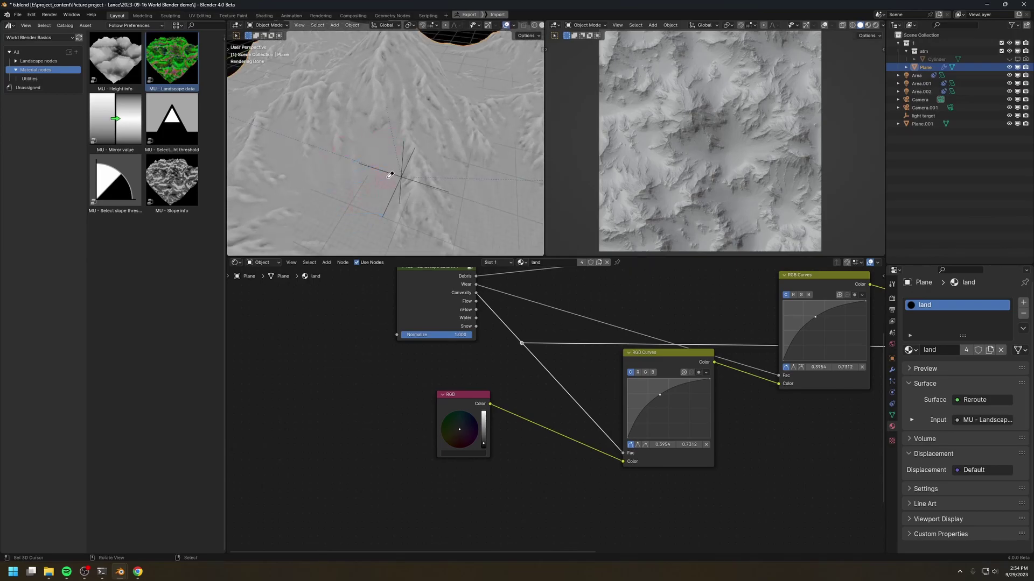
Step: Move the landscape data node away and insert a Color Ramp between its Convexity output and the reroute
{"action": "middle_click_drag", "start_coordinate": [420, 330], "coordinate": [485, 382]}
{"action": "left_click_drag", "start_coordinate": [497, 352], "coordinate": [363, 335]}
{"action": "key", "text": "shift+a"}
{"action": "mouse_move", "coordinate": [493, 384]}
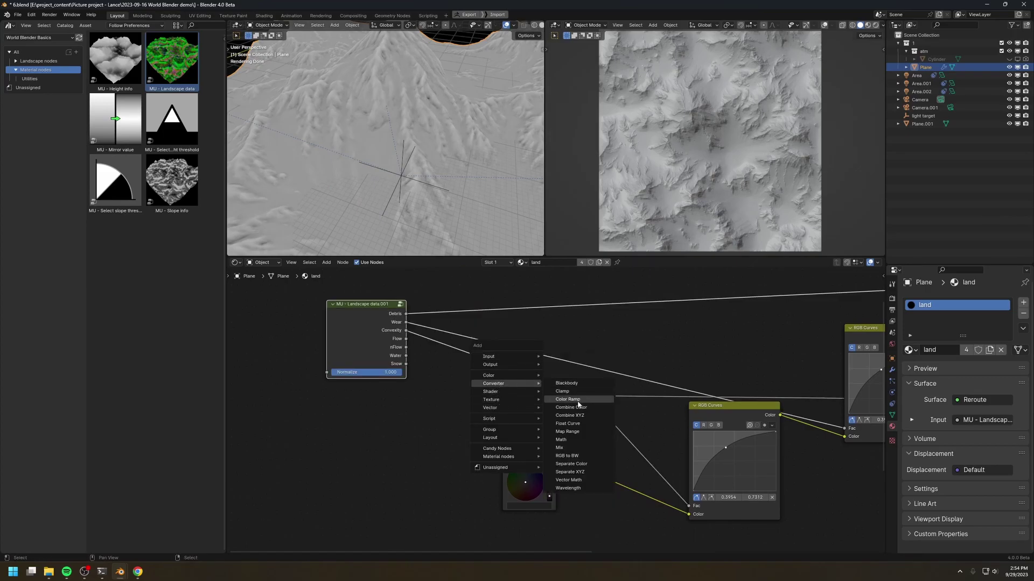
{"action": "left_click", "coordinate": [579, 403]}
{"action": "left_click", "coordinate": [446, 362]}
{"action": "left_click_drag", "start_coordinate": [476, 370], "coordinate": [475, 369]}
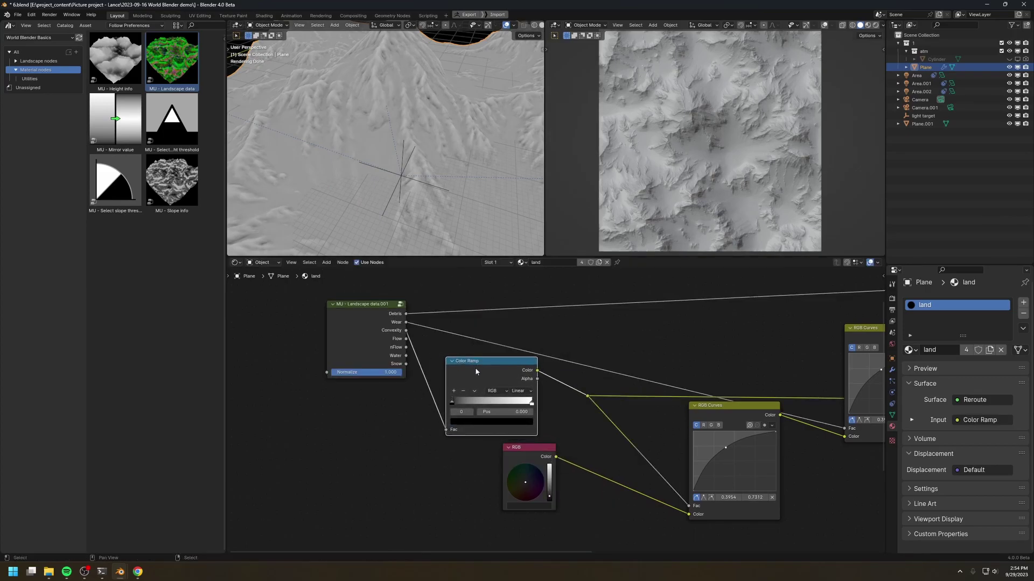
Step: Set the Color Ramp's black stop to position 0.345 and inspect the resulting convexity mask across the terrain
{"action": "left_click_drag", "start_coordinate": [458, 405], "coordinate": [485, 401]}
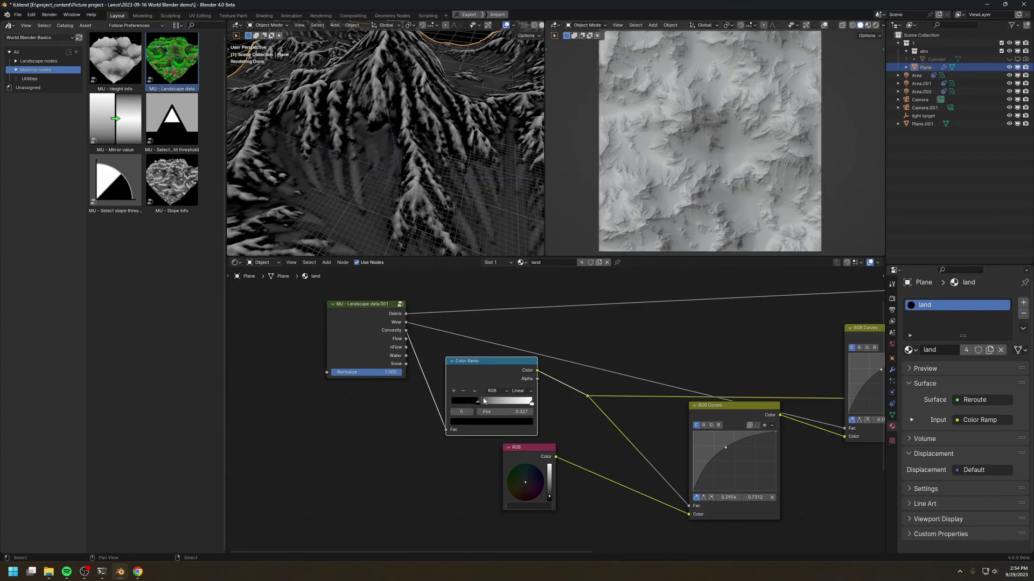
{"action": "middle_click_drag", "start_coordinate": [404, 100], "coordinate": [409, 145], "text": "shift"}
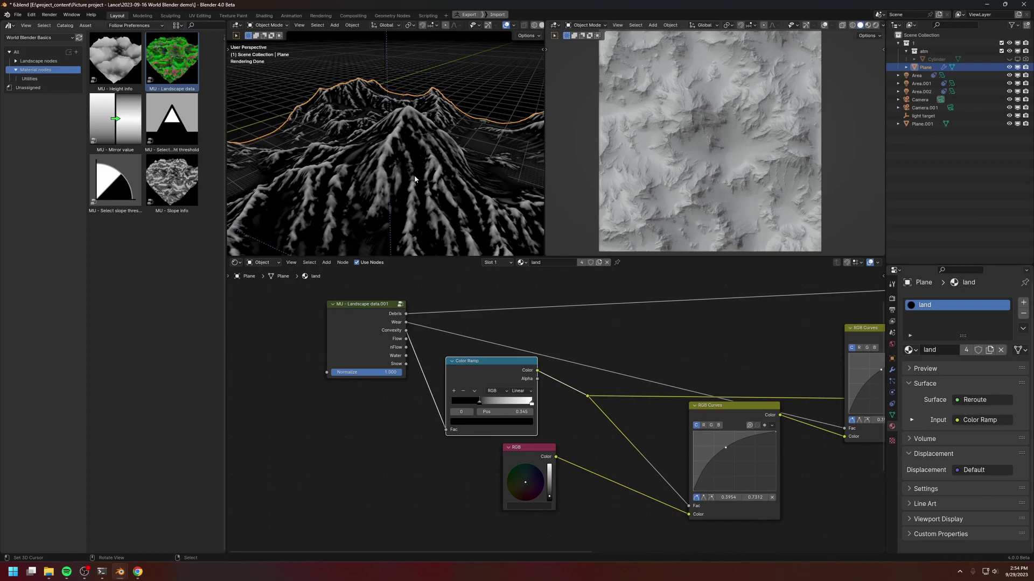
{"action": "middle_click_drag", "start_coordinate": [443, 203], "coordinate": [426, 176]}
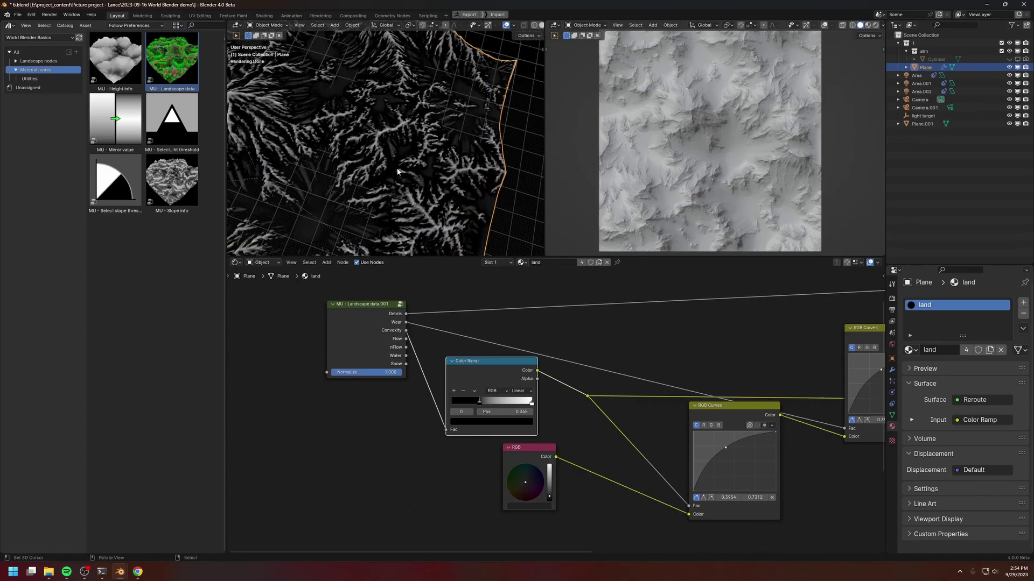
Step: Preview the duplicated RGB Curves on the terrain, followed by the original RGB Curves
{"action": "middle_click_drag", "start_coordinate": [658, 396], "coordinate": [553, 354]}
{"action": "left_click", "coordinate": [623, 364], "text": "ctrl+shift"}
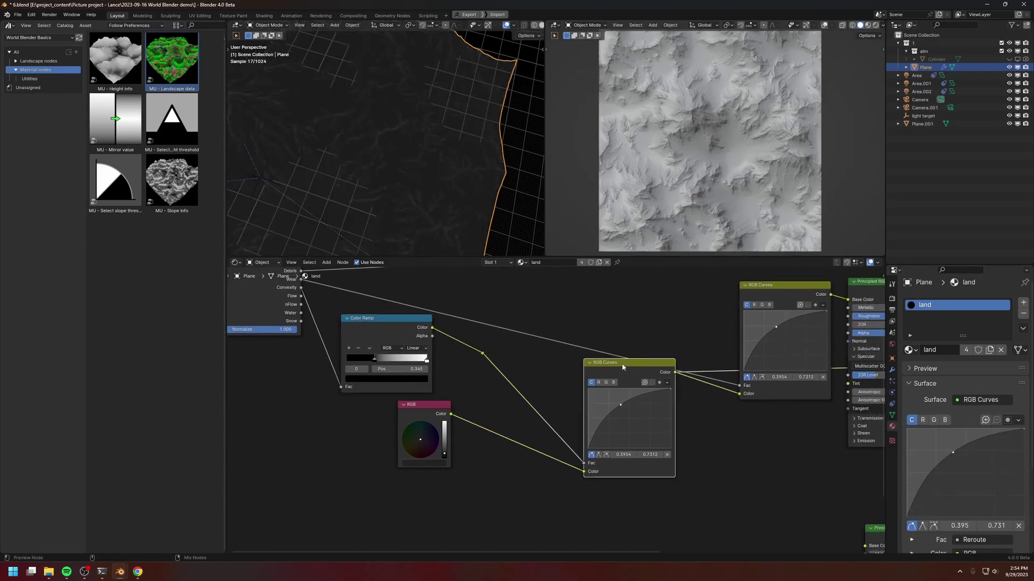
{"action": "middle_click_drag", "start_coordinate": [348, 187], "coordinate": [439, 212], "text": "shift"}
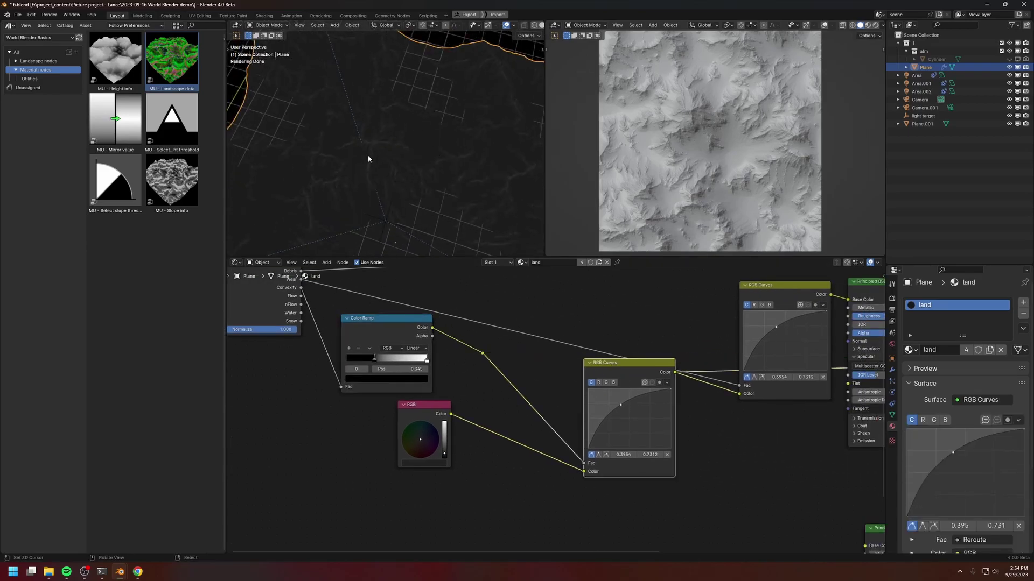
{"action": "scroll", "coordinate": [558, 336], "scroll_direction": "right", "scroll_amount": 5, "text": "ctrl"}
{"action": "left_click", "coordinate": [618, 292], "text": "ctrl+shift"}
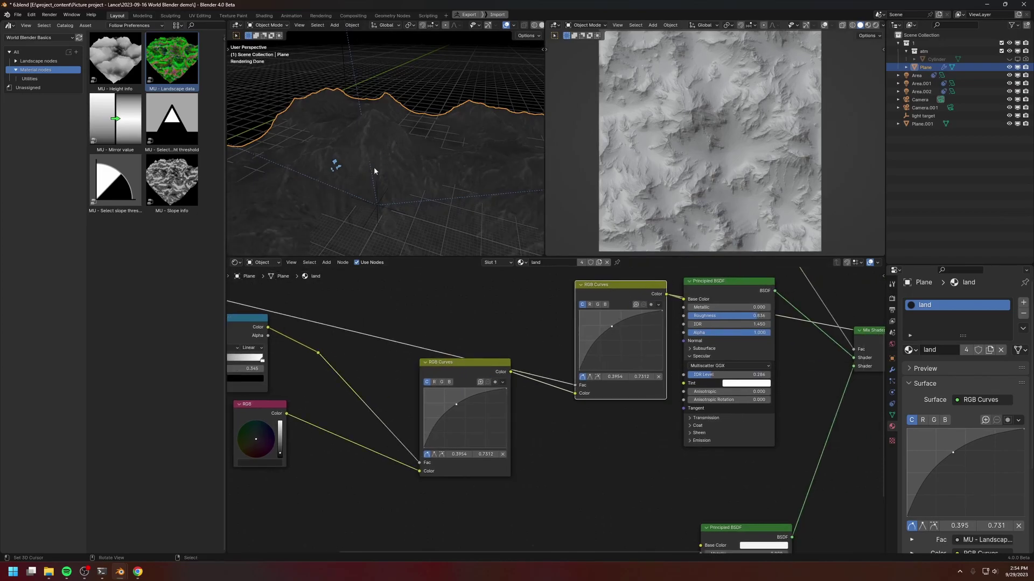
Step: Reposition the duplicated RGB Curves and preview the upper Principled BSDF on the terrain with viewport overlays hidden
{"action": "left_click_drag", "start_coordinate": [465, 366], "coordinate": [440, 379]}
{"action": "middle_click_drag", "start_coordinate": [773, 324], "coordinate": [588, 343]}
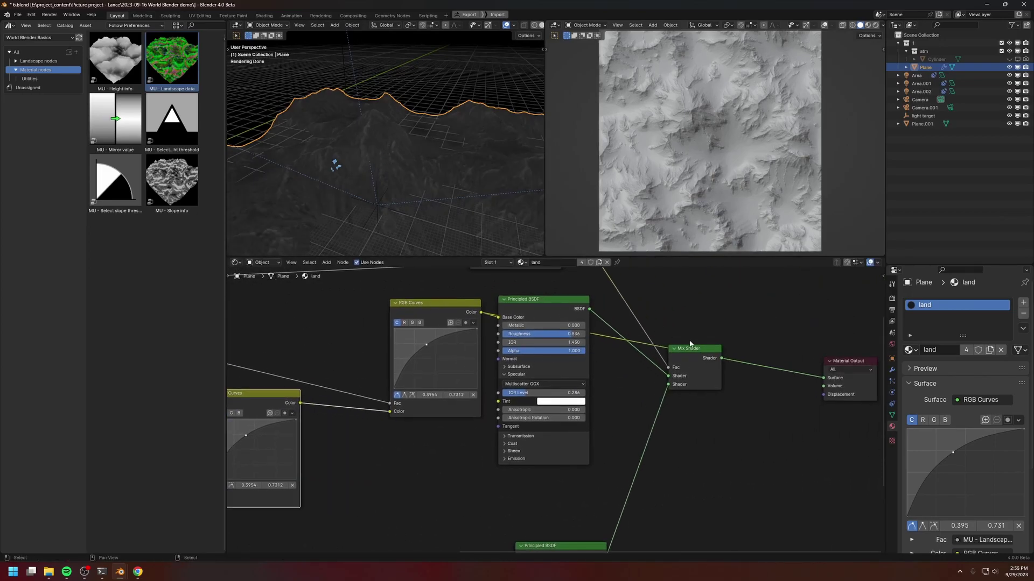
{"action": "left_click", "coordinate": [536, 300], "text": "ctrl+shift"}
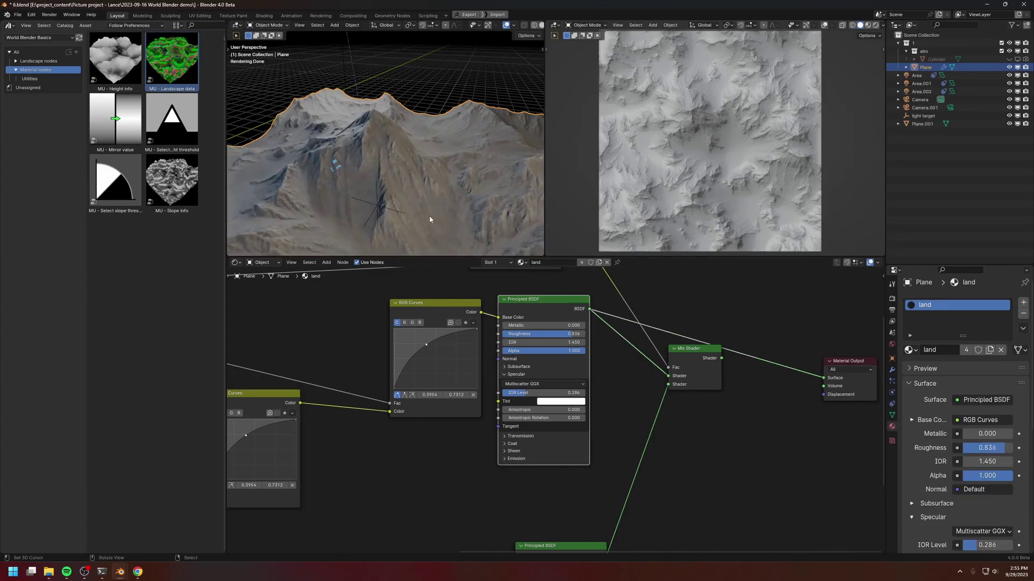
{"action": "middle_click_drag", "start_coordinate": [429, 219], "coordinate": [404, 182]}
{"action": "key", "text": "shift+alt+z"}
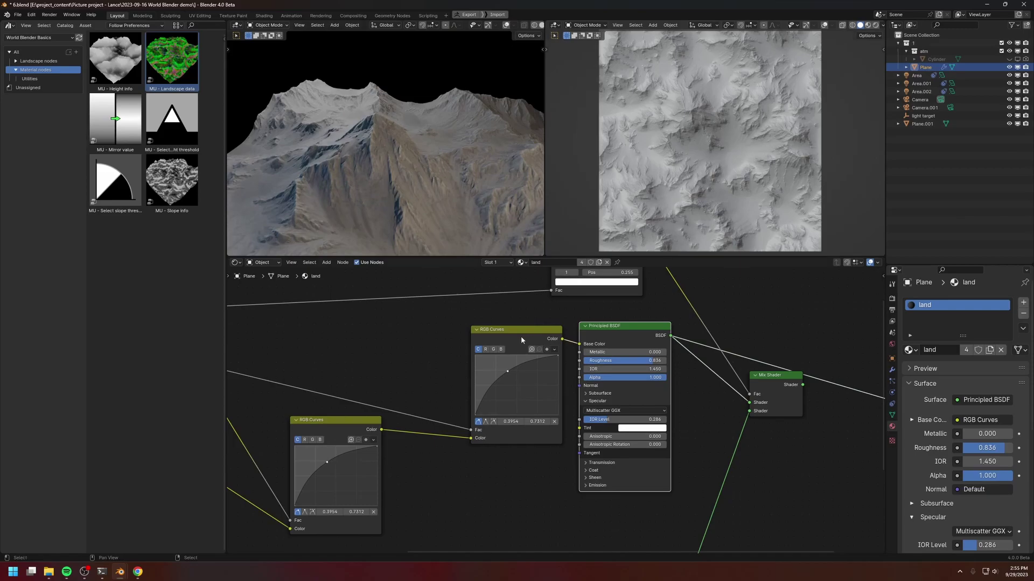
Step: Move the original RGB Curves away from the Principled BSDF, disconnect it from Base Color for comparison, and reconnect it
{"action": "left_click_drag", "start_coordinate": [521, 336], "coordinate": [466, 319]}
{"action": "left_click_drag", "start_coordinate": [579, 344], "coordinate": [551, 356]}
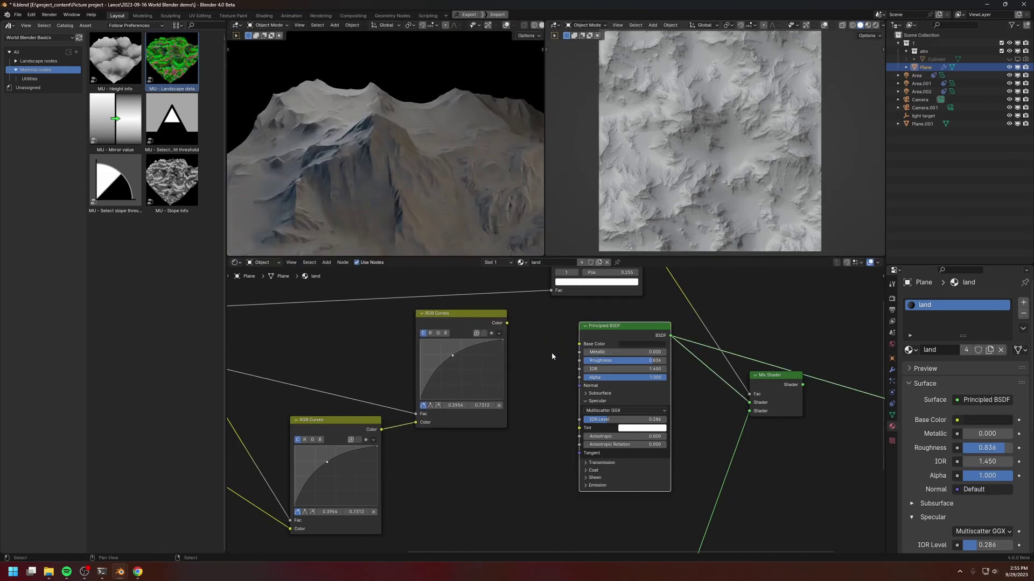
{"action": "left_click_drag", "start_coordinate": [506, 323], "coordinate": [579, 344]}
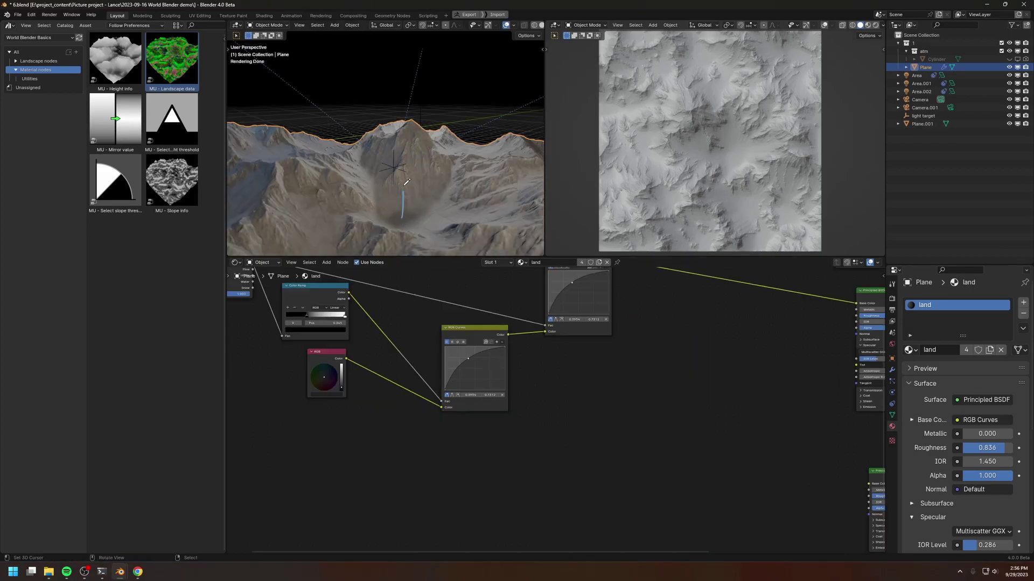
Step: Add the MU - Height info node below the RGB node and preview its Height output on the terrain
{"action": "left_click_drag", "start_coordinate": [406, 182], "coordinate": [409, 118]}
{"action": "middle_click_drag", "start_coordinate": [408, 400], "coordinate": [419, 387]}
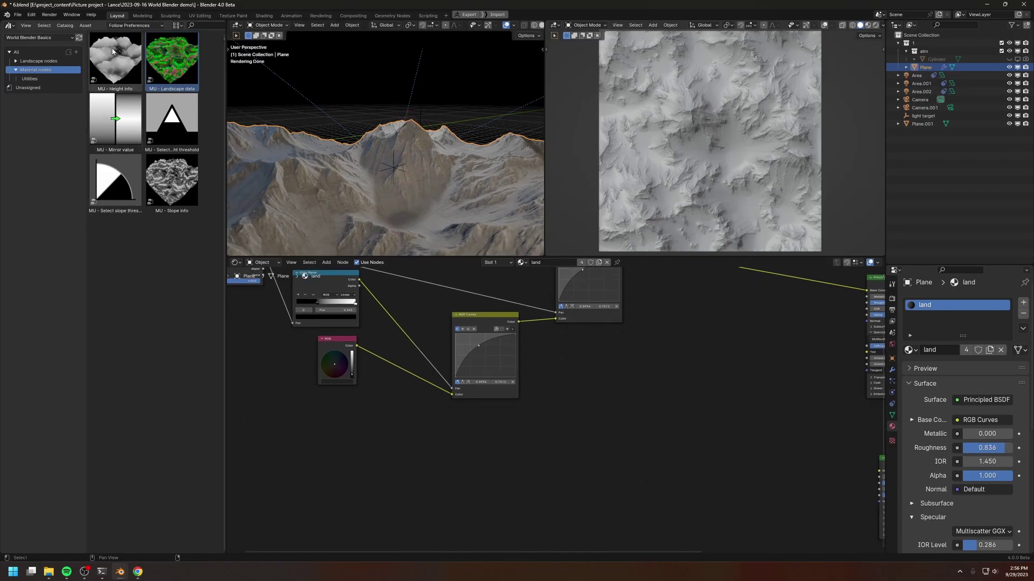
{"action": "left_click_drag", "start_coordinate": [113, 51], "coordinate": [397, 439]}
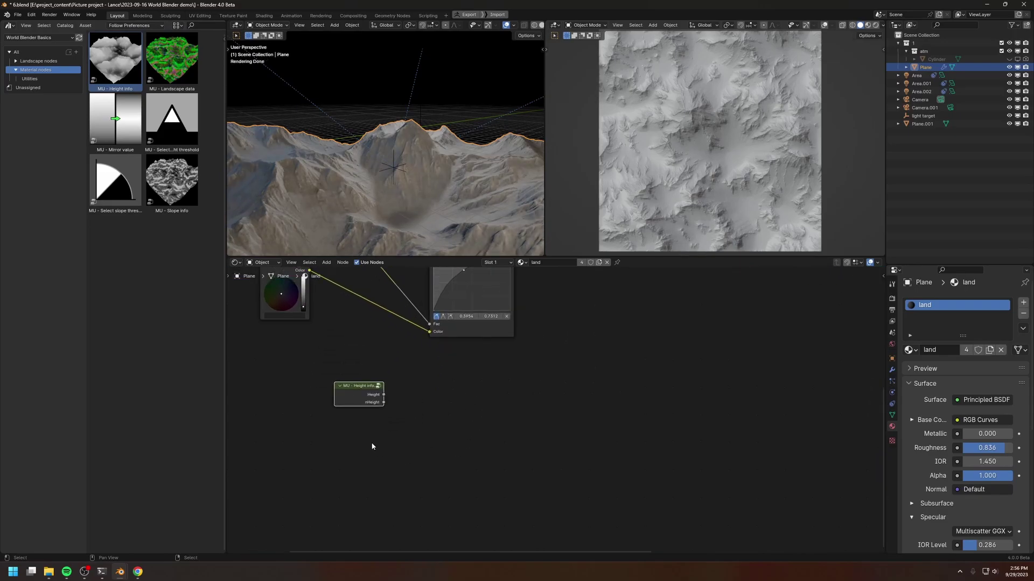
{"action": "left_click", "coordinate": [349, 393], "text": "ctrl+shift"}
{"action": "middle_click_drag", "start_coordinate": [361, 210], "coordinate": [369, 207]}
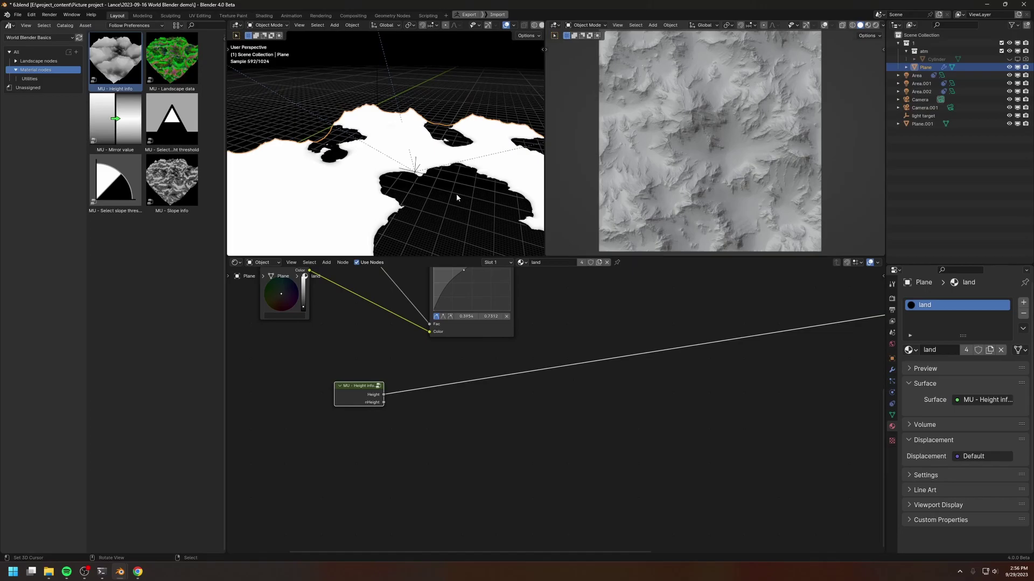
{"action": "middle_click_drag", "start_coordinate": [425, 197], "coordinate": [405, 134]}
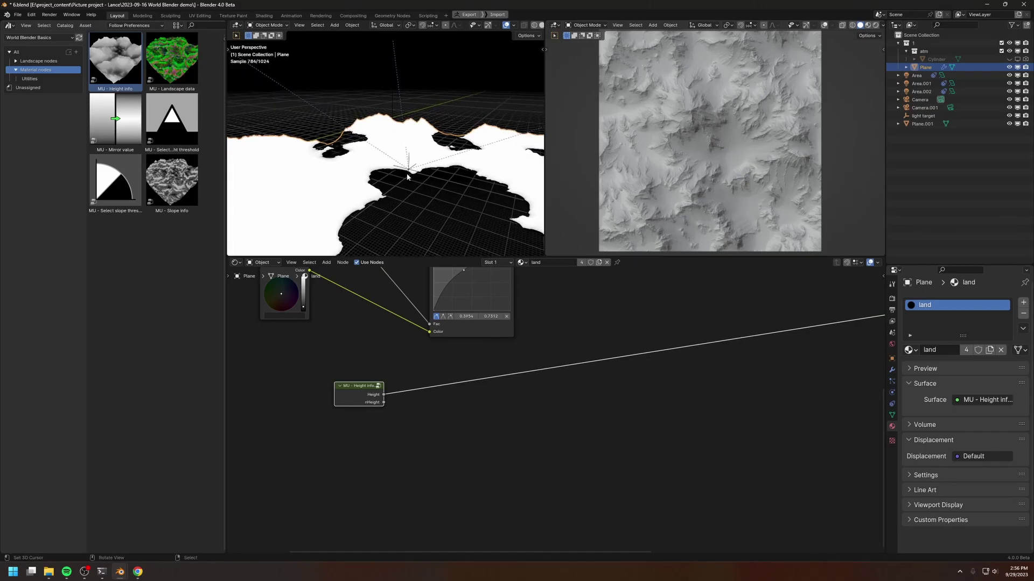
Step: Switch the terrain preview to the Height info node's nHeight output and inspect the gradient
{"action": "mouse_move", "coordinate": [431, 385]}
{"action": "middle_mouse_down"}
{"action": "mouse_move", "coordinate": [434, 377]}
{"action": "mouse_move", "coordinate": [500, 395]}
{"action": "mouse_move", "coordinate": [524, 390]}
{"action": "middle_mouse_up"}
{"action": "scroll", "coordinate": [434, 380], "scroll_direction": "up", "scroll_amount": 5}
{"action": "scroll", "coordinate": [366, 409], "scroll_direction": "up", "scroll_amount": 3}
{"action": "key", "text": "d"}
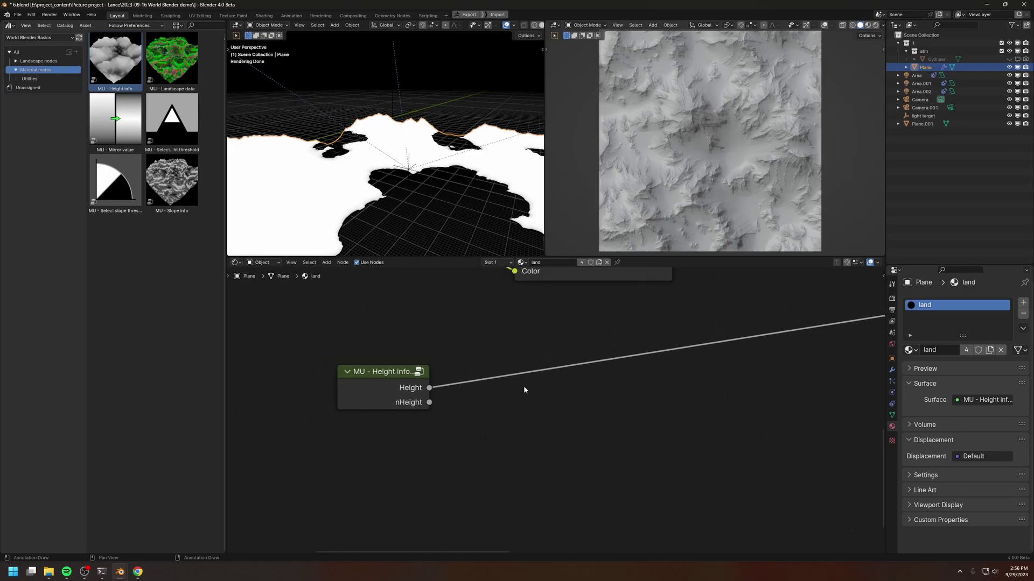
{"action": "right_click_drag", "start_coordinate": [567, 382], "coordinate": [567, 384], "text": "shift"}
{"action": "left_click_drag", "start_coordinate": [430, 402], "coordinate": [563, 367]}
{"action": "middle_click_drag", "start_coordinate": [434, 129], "coordinate": [354, 117]}
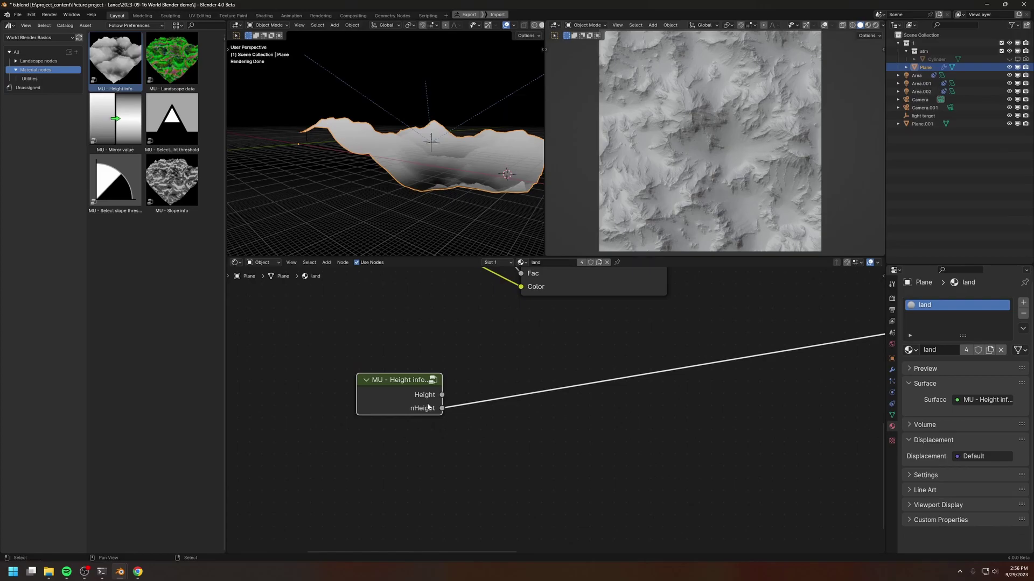
Step: Insert a Noise Texture after the nHeight output, set it to 1D, and connect nHeight to its W input
{"action": "scroll", "coordinate": [428, 408], "scroll_direction": "down", "scroll_amount": 2}
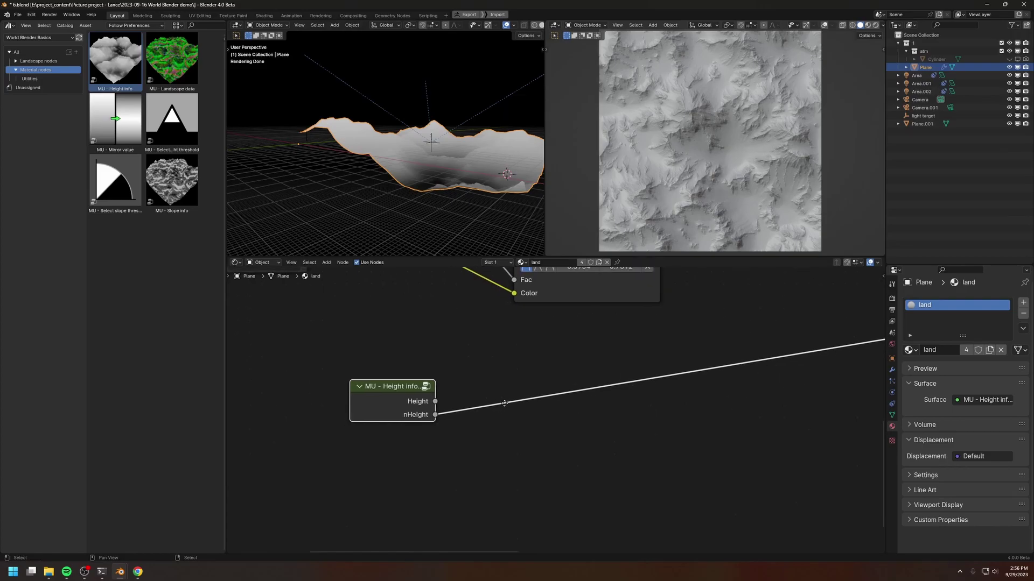
{"action": "key", "text": "shift+a"}
{"action": "mouse_move", "coordinate": [501, 392]}
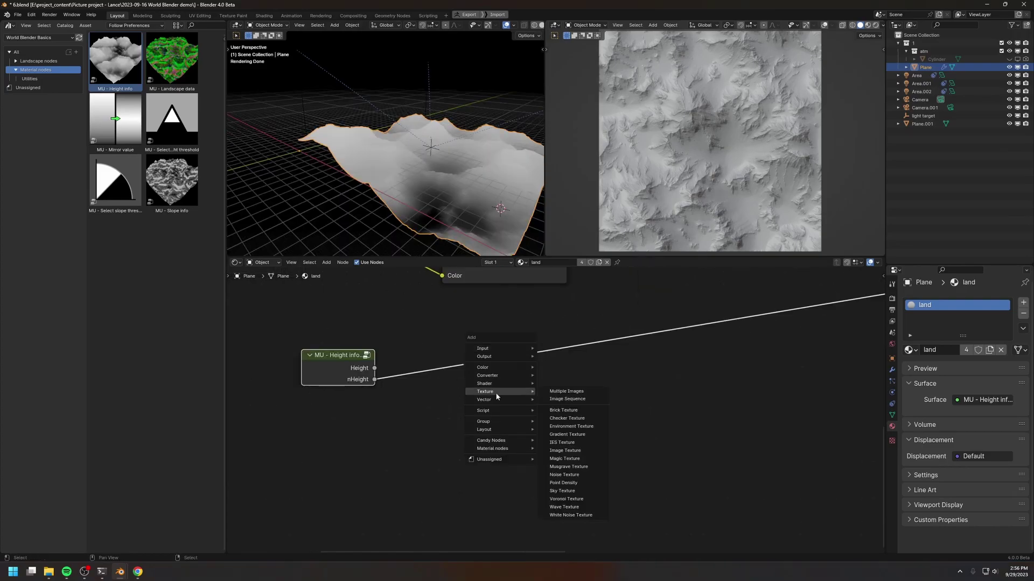
{"action": "left_click", "coordinate": [554, 473]}
{"action": "left_click", "coordinate": [503, 328]}
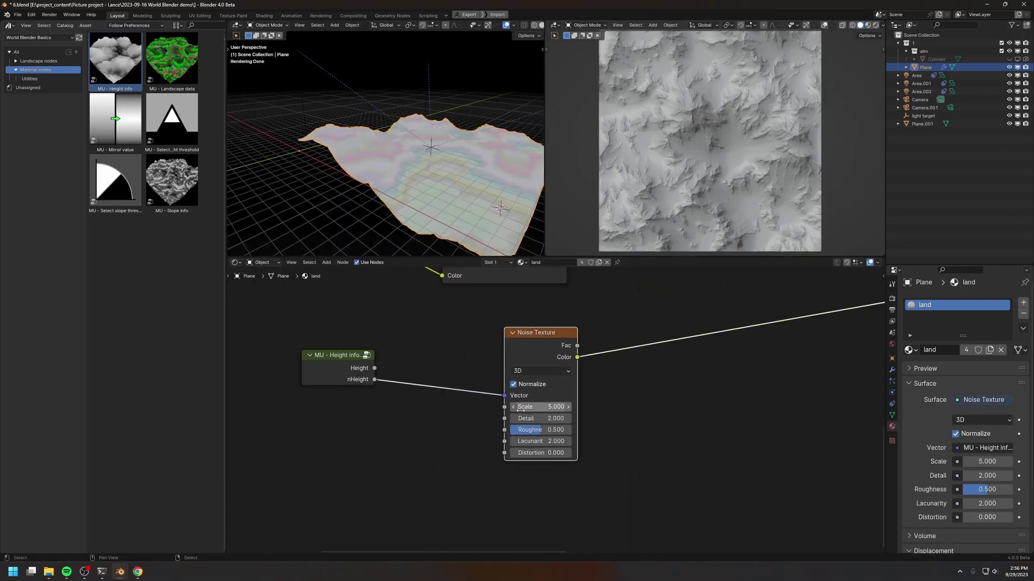
{"action": "left_click", "coordinate": [541, 371]}
{"action": "left_click", "coordinate": [533, 399]}
{"action": "left_click_drag", "start_coordinate": [374, 379], "coordinate": [504, 396]}
Step: Preview the Noise Texture's Fac output with overlays hidden and set its Scale to 11.3
{"action": "middle_click_drag", "start_coordinate": [471, 183], "coordinate": [425, 192]}
{"action": "left_click", "coordinate": [543, 344], "text": "ctrl+shift"}
{"action": "key", "text": "alt+shift+z"}
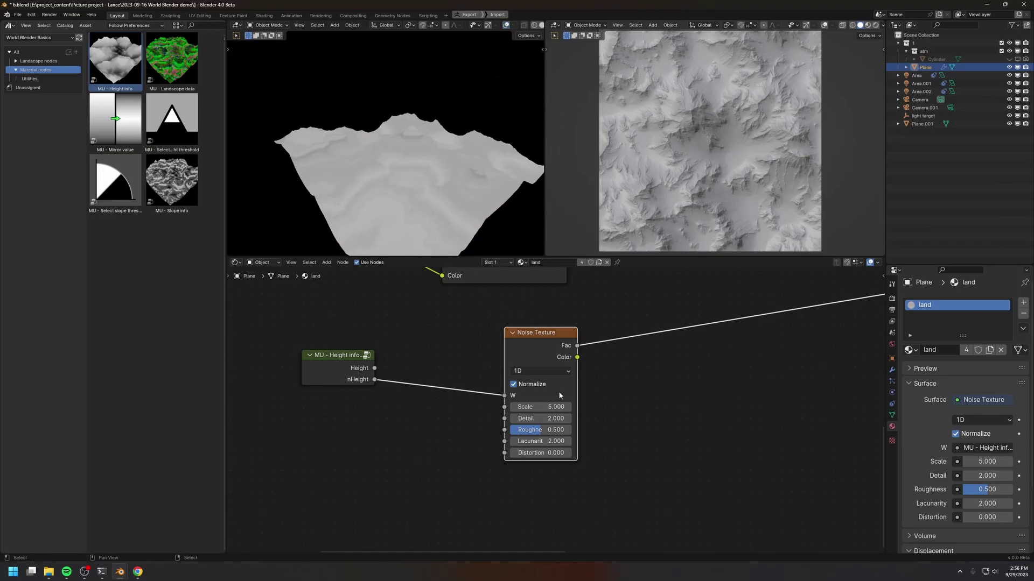
{"action": "scroll", "coordinate": [623, 434], "scroll_direction": "up", "scroll_amount": 1}
{"action": "mouse_move", "coordinate": [531, 406]}
{"action": "left_mouse_down"}
{"action": "mouse_move", "coordinate": [571, 406]}
{"action": "mouse_move", "coordinate": [561, 407]}
{"action": "left_mouse_up"}
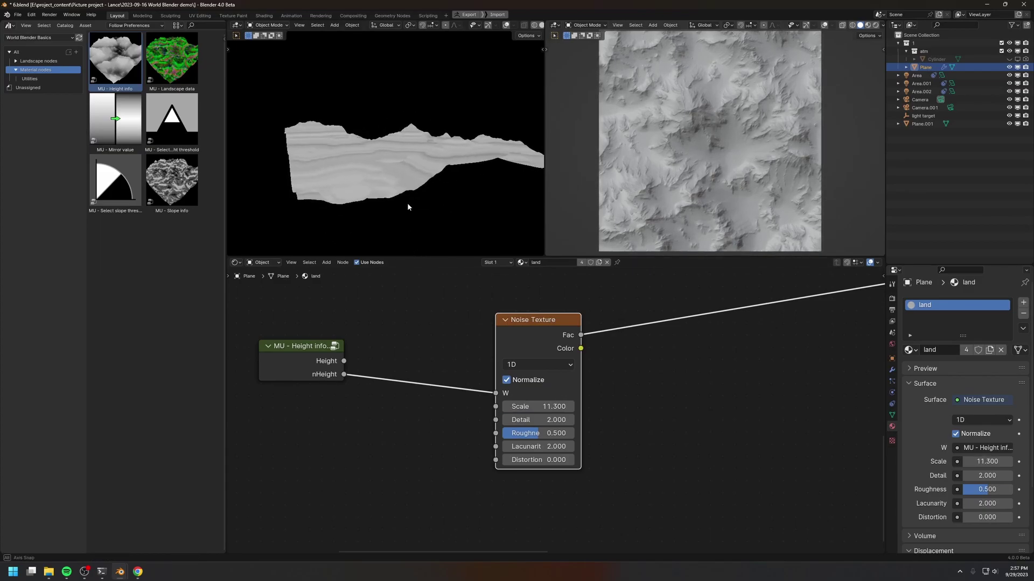
Step: Move the Noise Texture node closer to the Principled BSDF, below the RGB Curves nodes
{"action": "scroll", "coordinate": [554, 412], "scroll_direction": "down", "scroll_amount": 4}
{"action": "middle_click_drag", "start_coordinate": [612, 364], "coordinate": [530, 388]}
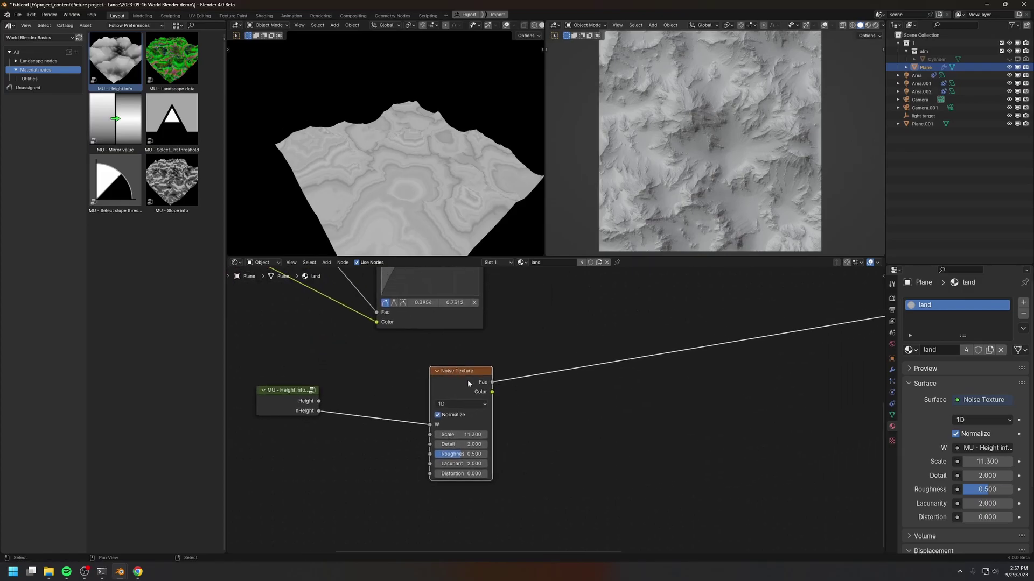
{"action": "left_click_drag", "start_coordinate": [468, 380], "coordinate": [551, 330]}
{"action": "middle_click_drag", "start_coordinate": [630, 327], "coordinate": [489, 439]}
{"action": "scroll", "coordinate": [460, 443], "scroll_direction": "down", "scroll_amount": 2}
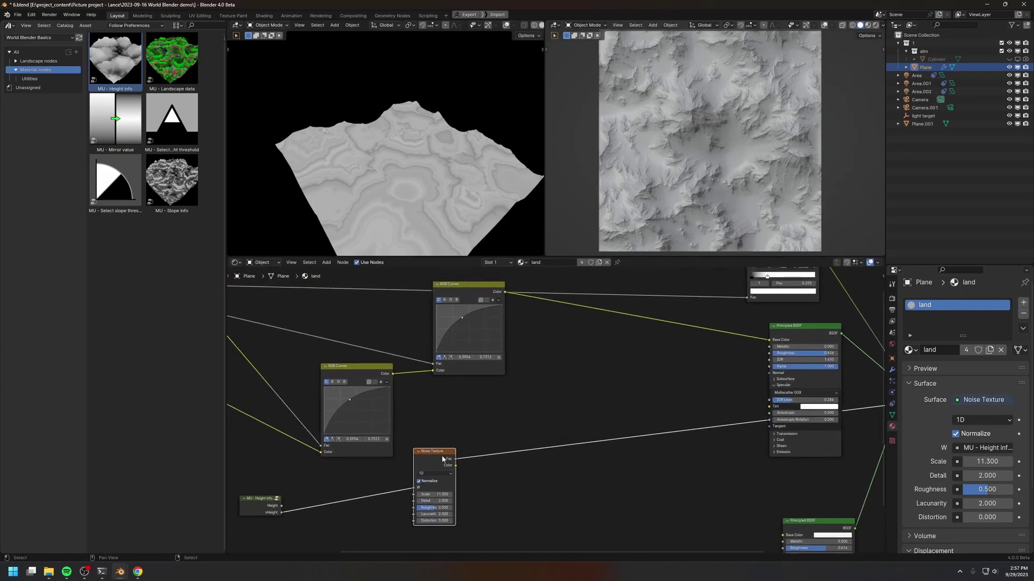
{"action": "left_click_drag", "start_coordinate": [441, 454], "coordinate": [479, 429]}
Step: Insert a Mix Color node on the link between the original RGB Curves and the Principled BSDF's Base Color
{"action": "middle_click_drag", "start_coordinate": [569, 418], "coordinate": [525, 408]}
{"action": "scroll", "coordinate": [525, 408], "scroll_direction": "up", "scroll_amount": 2}
{"action": "key", "text": "shift+a"}
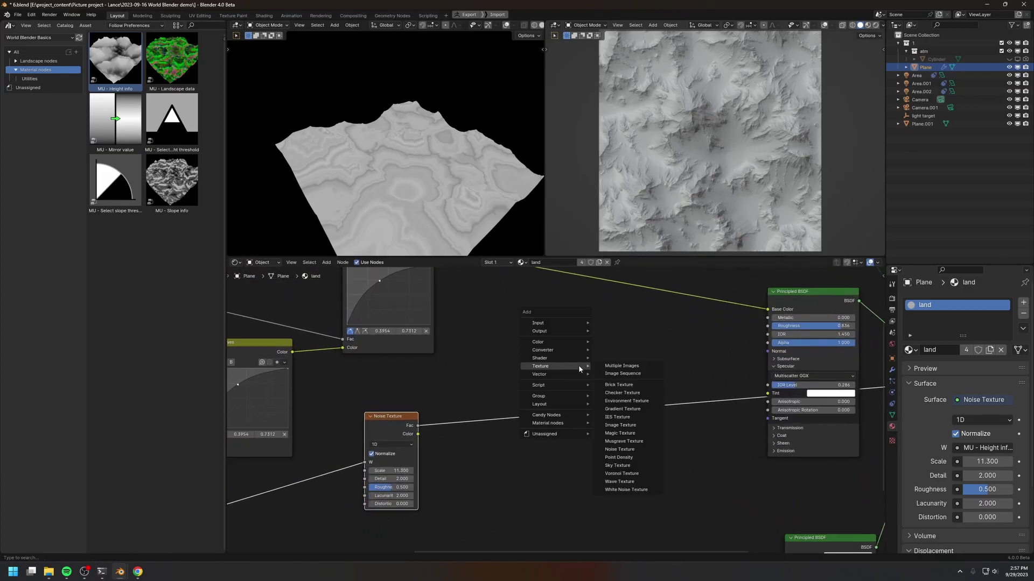
{"action": "mouse_move", "coordinate": [548, 358]}
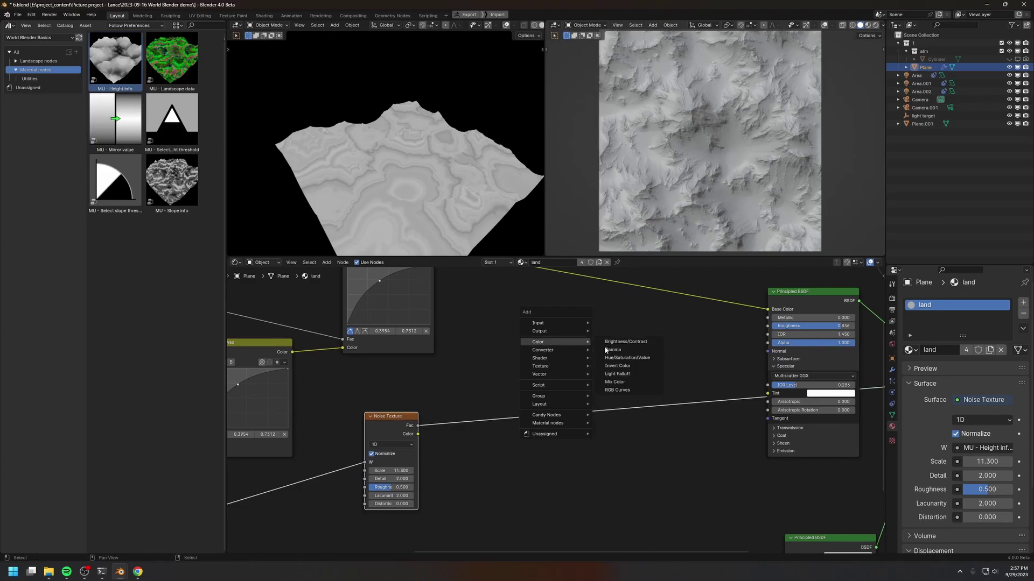
{"action": "left_click", "coordinate": [614, 381]}
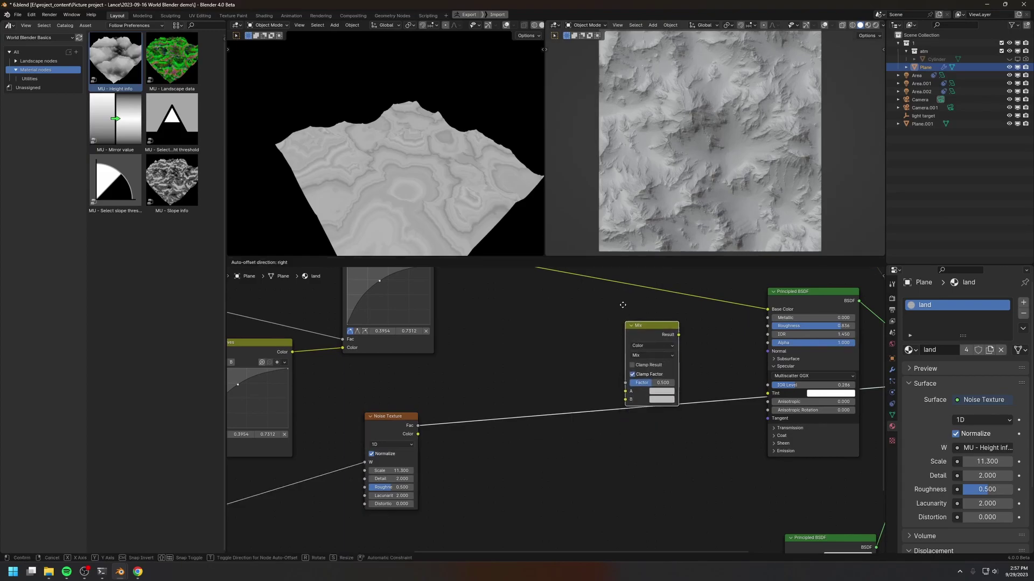
{"action": "left_click", "coordinate": [636, 323]}
Step: Set the Mix node's blending mode to Soft Light and connect the Noise Texture's Fac to its B input
{"action": "left_click", "coordinate": [639, 311]}
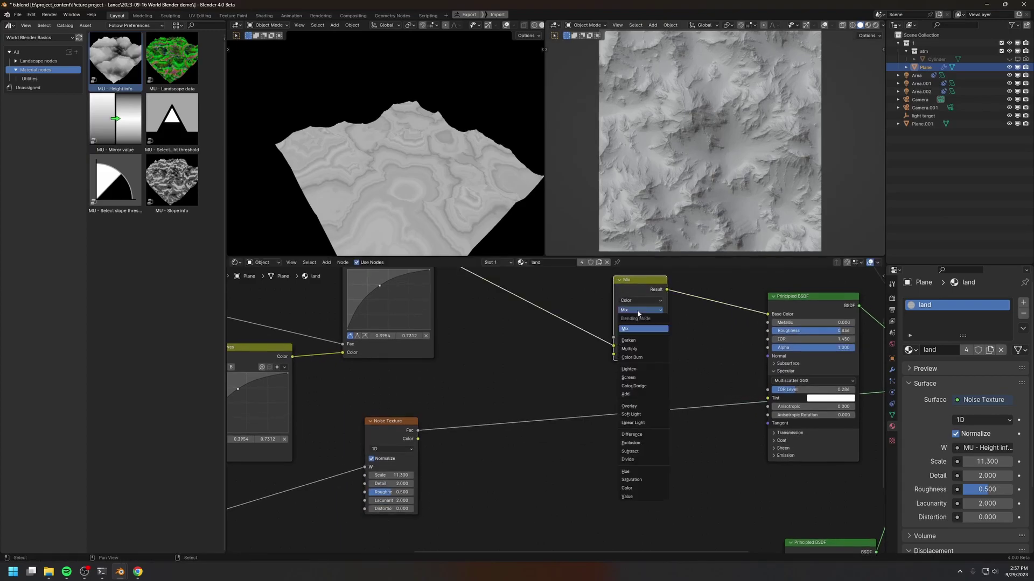
{"action": "left_click", "coordinate": [628, 414]}
{"action": "left_click_drag", "start_coordinate": [418, 430], "coordinate": [614, 354]}
Step: Preview the Soft Light mix on the terrain and set its Factor to 0.775
{"action": "middle_click_drag", "start_coordinate": [690, 355], "coordinate": [609, 413]}
{"action": "left_click", "coordinate": [556, 341], "text": "ctrl+shift"}
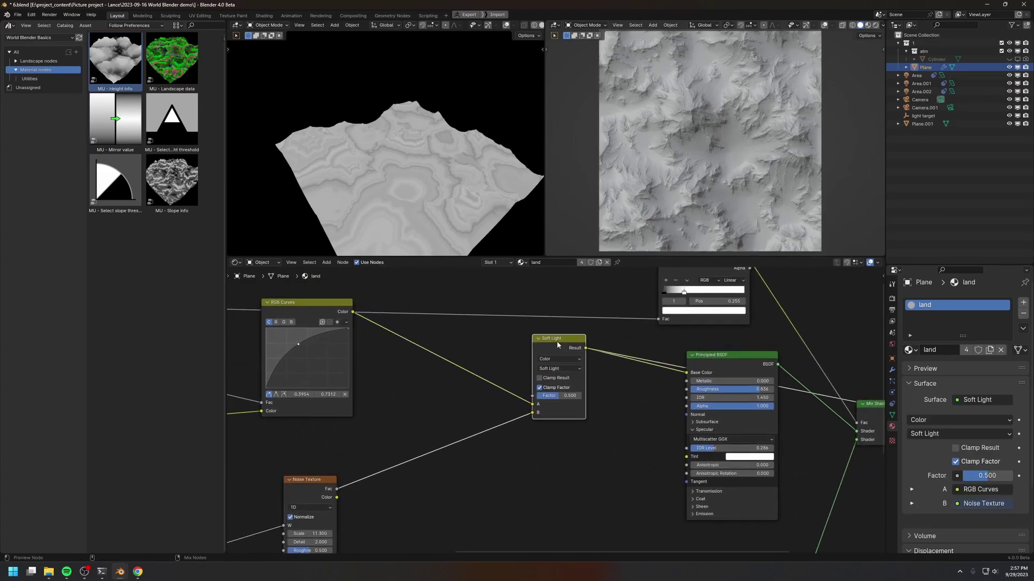
{"action": "scroll", "coordinate": [402, 183], "scroll_direction": "up", "scroll_amount": 4}
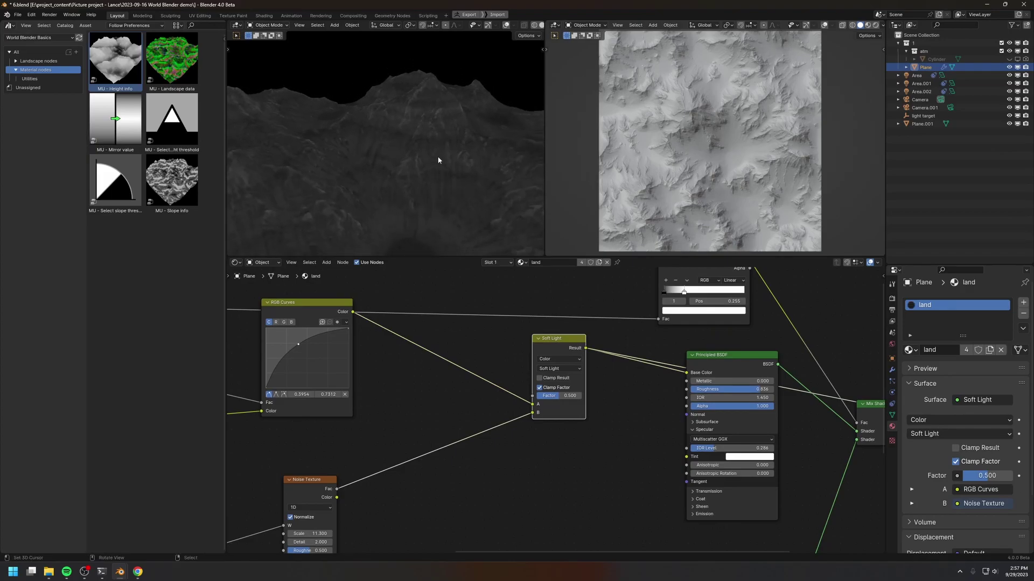
{"action": "mouse_move", "coordinate": [559, 395]}
{"action": "left_mouse_down"}
{"action": "mouse_move", "coordinate": [571, 396]}
{"action": "mouse_move", "coordinate": [542, 395]}
{"action": "mouse_move", "coordinate": [564, 395]}
{"action": "left_mouse_up"}
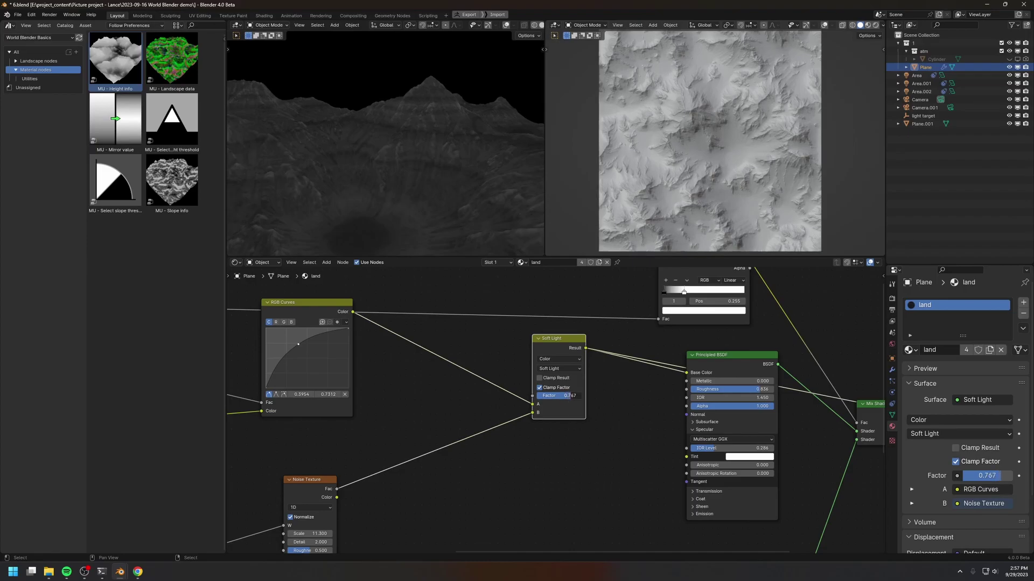
{"action": "left_click_drag", "start_coordinate": [571, 396], "coordinate": [572, 396]}
Step: Preview the upper Principled BSDF from different angles, and reconnect the Mix Shader to the Material Output's Surface
{"action": "middle_click_drag", "start_coordinate": [711, 364], "coordinate": [597, 365]}
{"action": "left_click", "coordinate": [597, 365], "text": "ctrl+shift"}
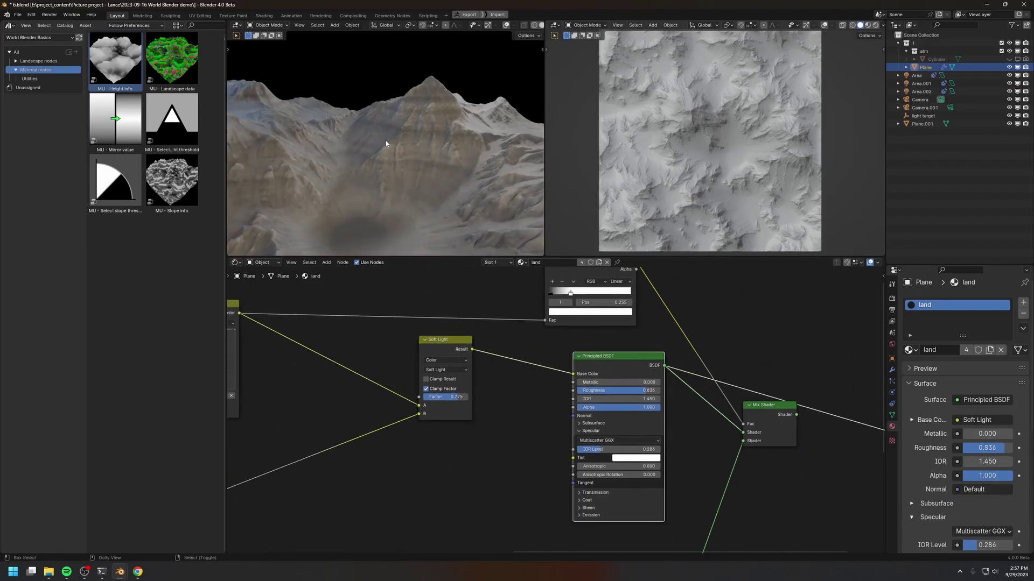
{"action": "middle_click_drag", "start_coordinate": [385, 143], "coordinate": [405, 172]}
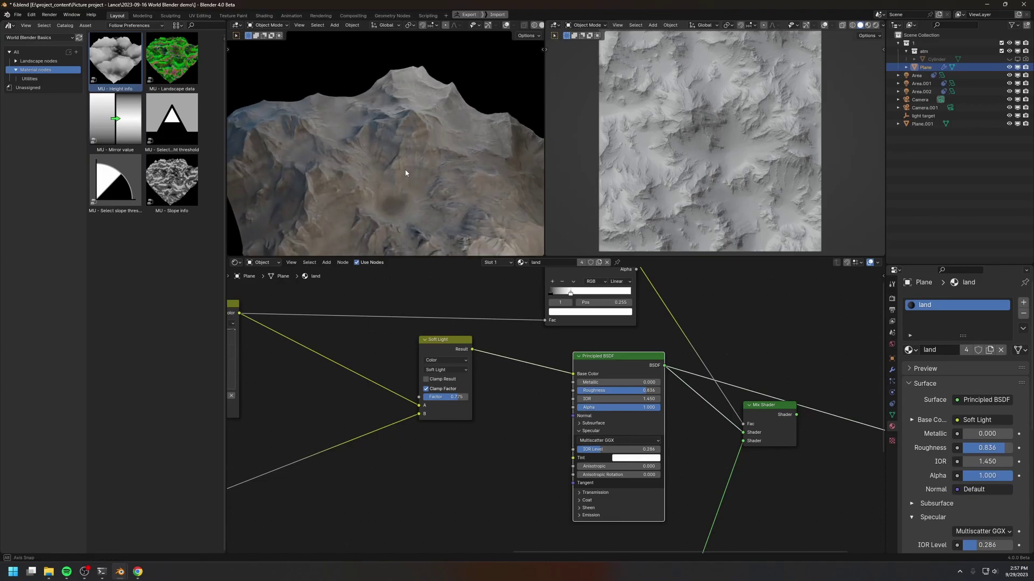
{"action": "middle_click_drag", "start_coordinate": [690, 403], "coordinate": [664, 393]}
{"action": "middle_click_drag", "start_coordinate": [664, 392], "coordinate": [475, 353]}
{"action": "left_click", "coordinate": [555, 366], "text": "ctrl+shift"}
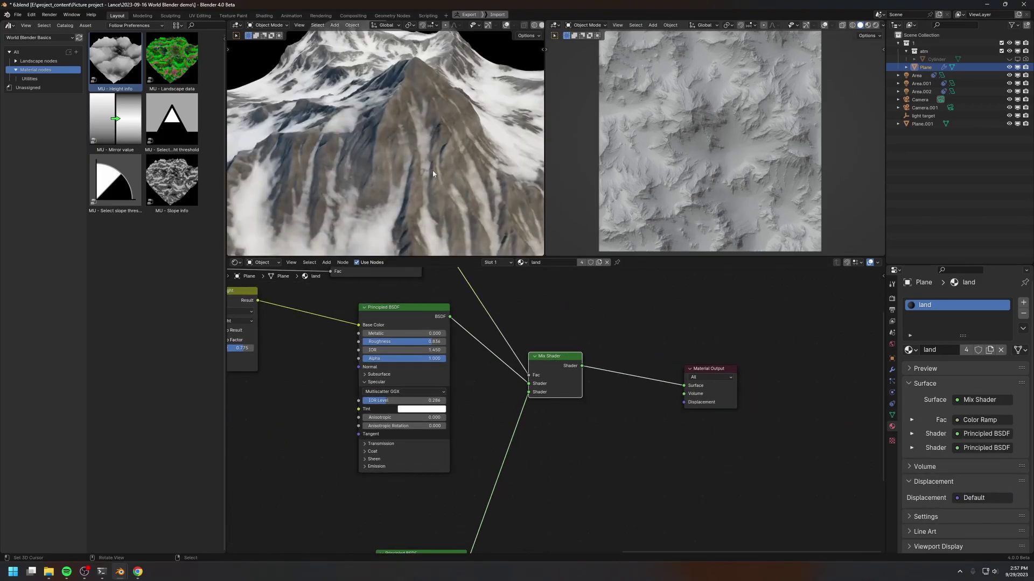
{"action": "middle_click_drag", "start_coordinate": [380, 439], "coordinate": [444, 417]}
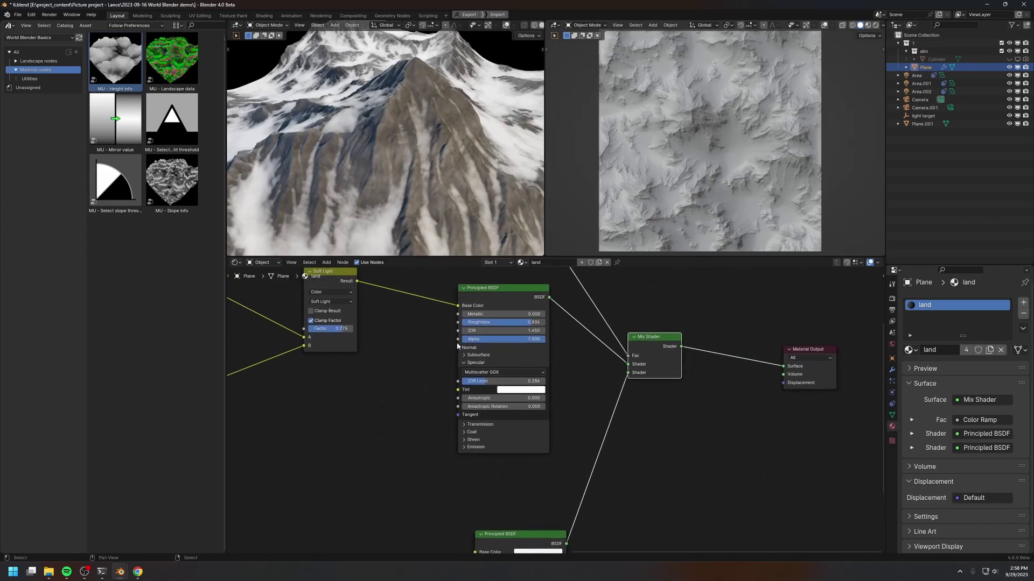
Step: Add a second MU - Landscape data node from the asset library in the empty space before the lower Principled BSDF
{"action": "middle_click_drag", "start_coordinate": [365, 474], "coordinate": [496, 433]}
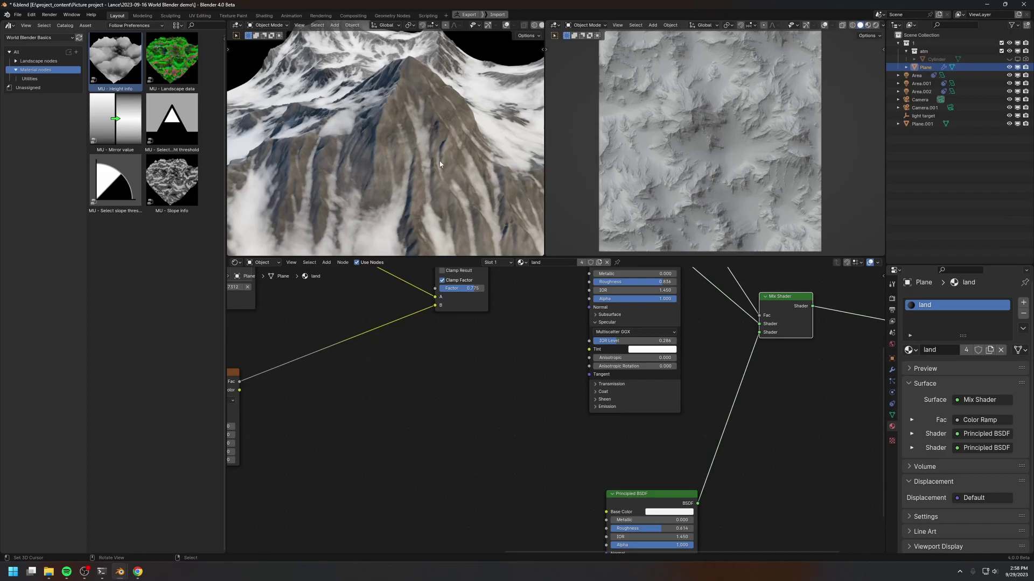
{"action": "middle_click_drag", "start_coordinate": [439, 164], "coordinate": [388, 157]}
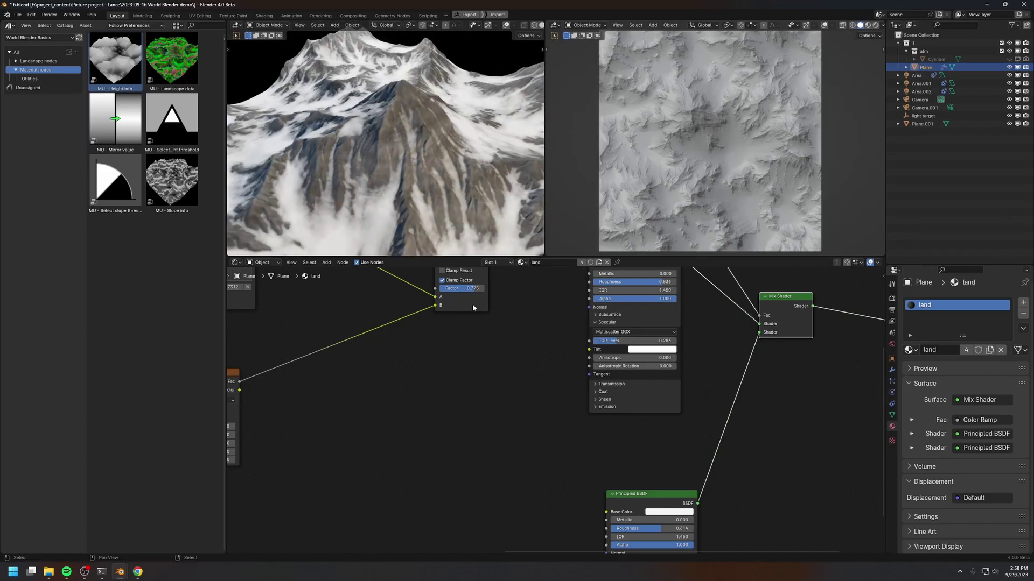
{"action": "middle_click_drag", "start_coordinate": [519, 404], "coordinate": [397, 341]}
{"action": "left_click_drag", "start_coordinate": [533, 435], "coordinate": [521, 416]}
{"action": "middle_click_drag", "start_coordinate": [490, 334], "coordinate": [504, 270]}
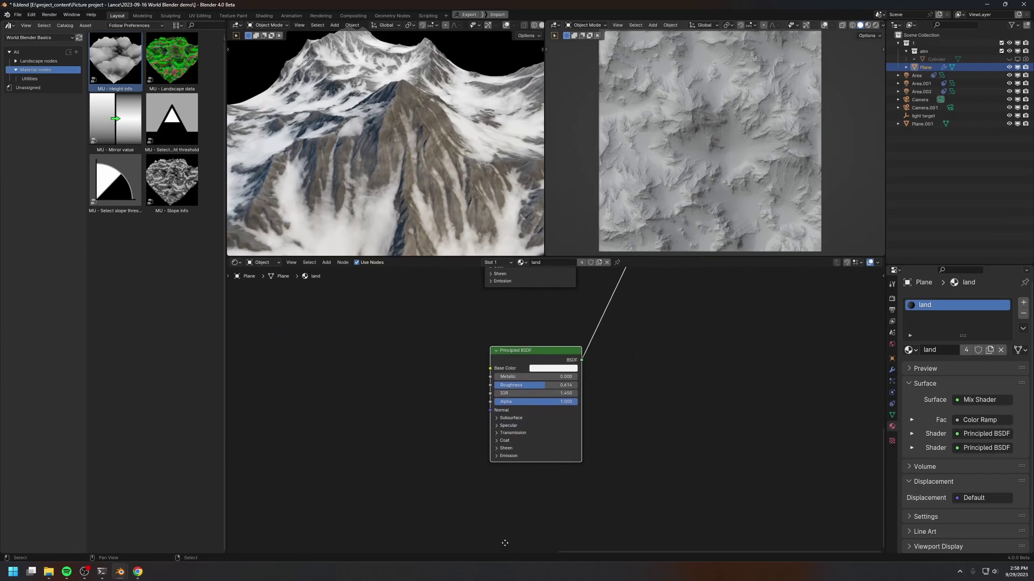
{"action": "scroll", "coordinate": [527, 466], "scroll_direction": "up", "scroll_amount": 1}
{"action": "left_click_drag", "start_coordinate": [509, 347], "coordinate": [509, 345]}
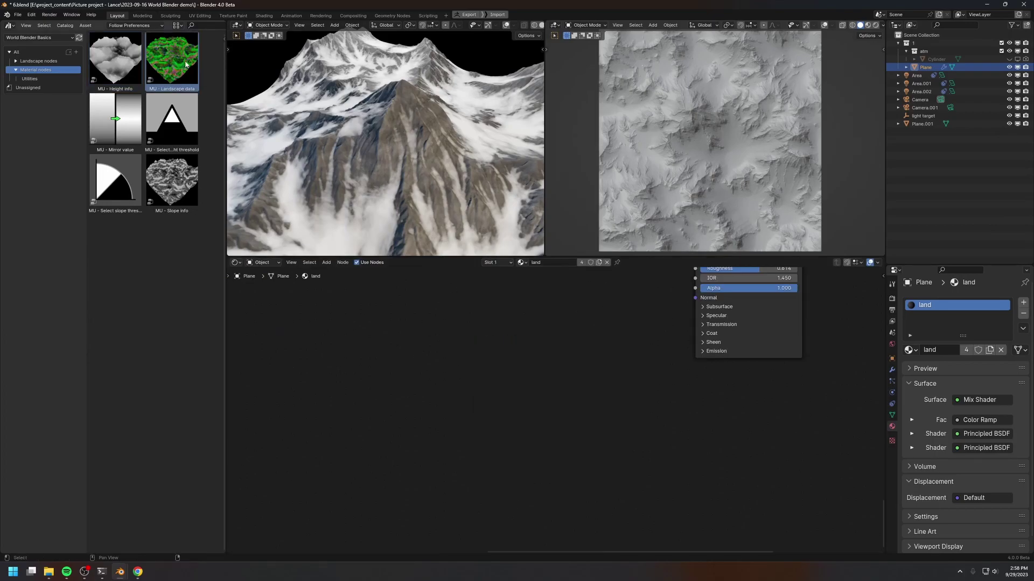
{"action": "left_click_drag", "start_coordinate": [171, 69], "coordinate": [338, 353]}
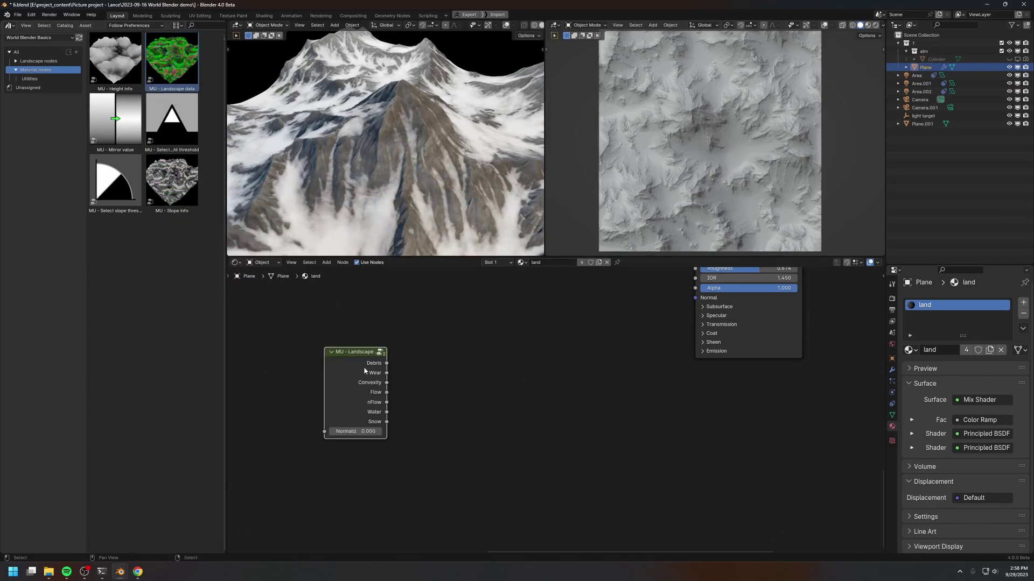
Step: Preview the new landscape node's Debris output on the terrain and set its Normalize value to 1.000
{"action": "middle_click_drag", "start_coordinate": [443, 373], "coordinate": [520, 414]}
{"action": "left_click_drag", "start_coordinate": [417, 420], "coordinate": [397, 390]}
{"action": "left_click", "coordinate": [397, 389], "text": "ctrl+shift"}
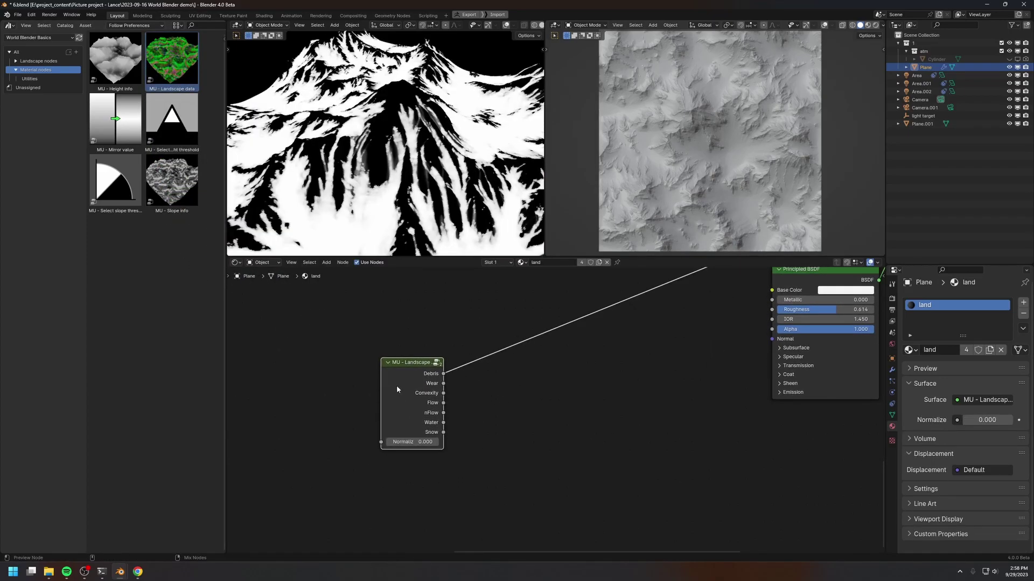
{"action": "scroll", "coordinate": [305, 150], "scroll_direction": "up", "scroll_amount": 2}
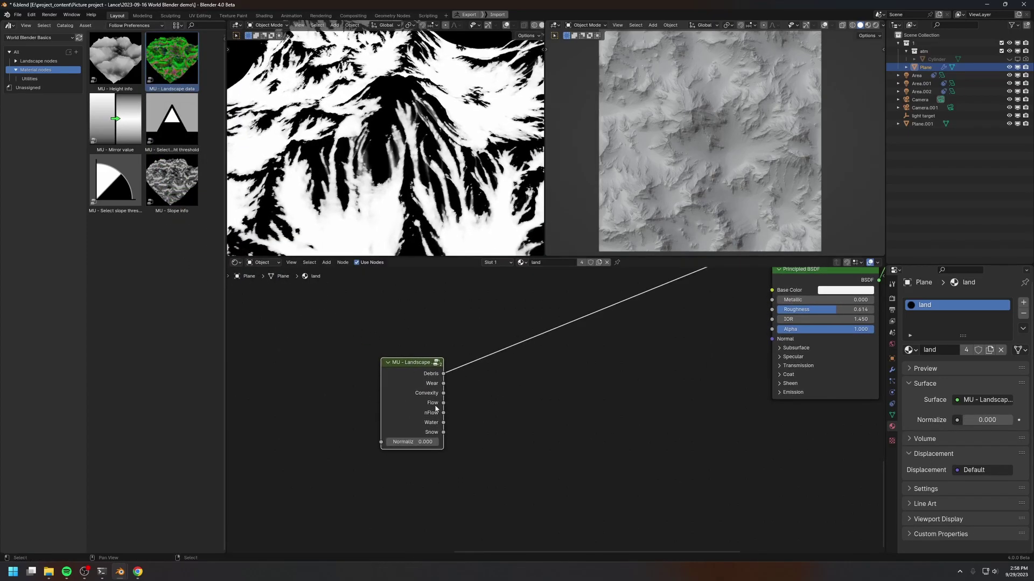
{"action": "left_click_drag", "start_coordinate": [404, 446], "coordinate": [446, 442]}
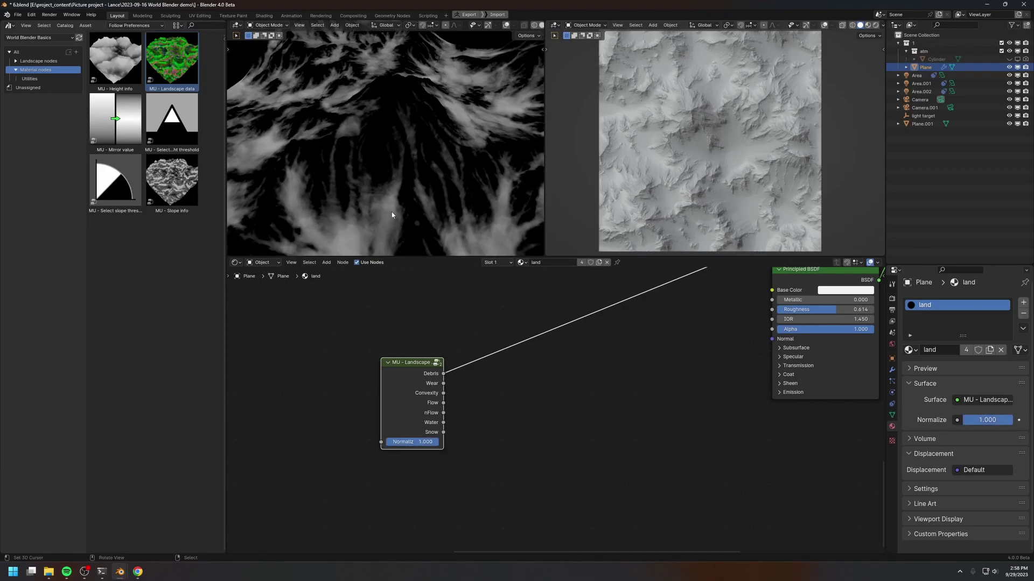
{"action": "middle_click_drag", "start_coordinate": [392, 215], "coordinate": [399, 191], "text": "shift"}
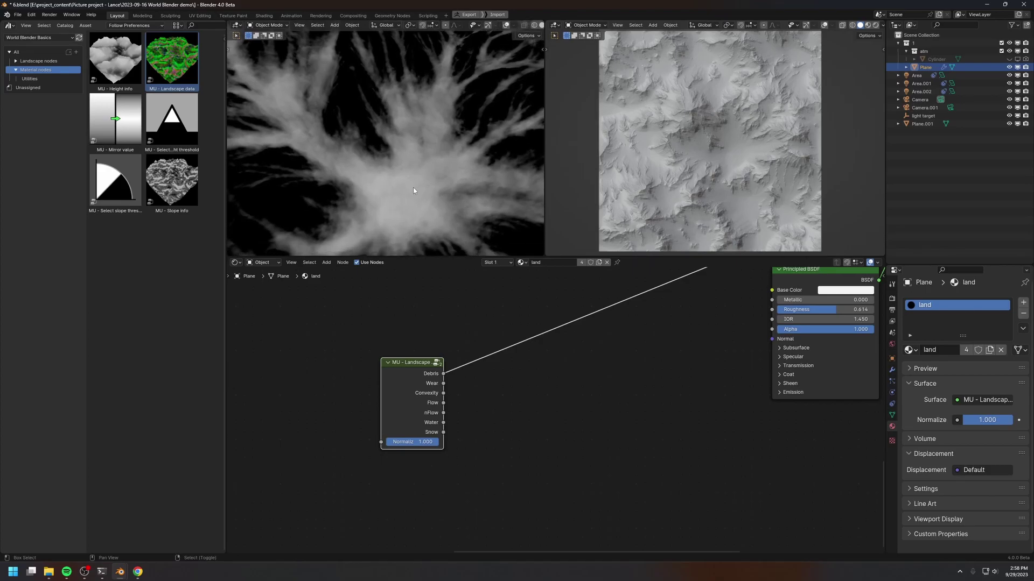
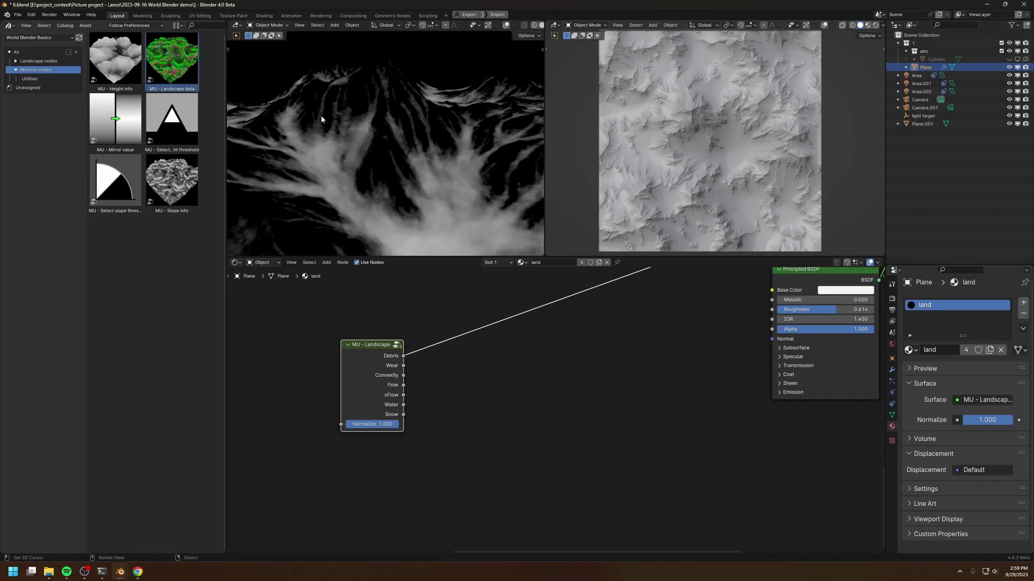
{"action": "middle_click_drag", "start_coordinate": [440, 200], "coordinate": [415, 162], "text": "shift"}
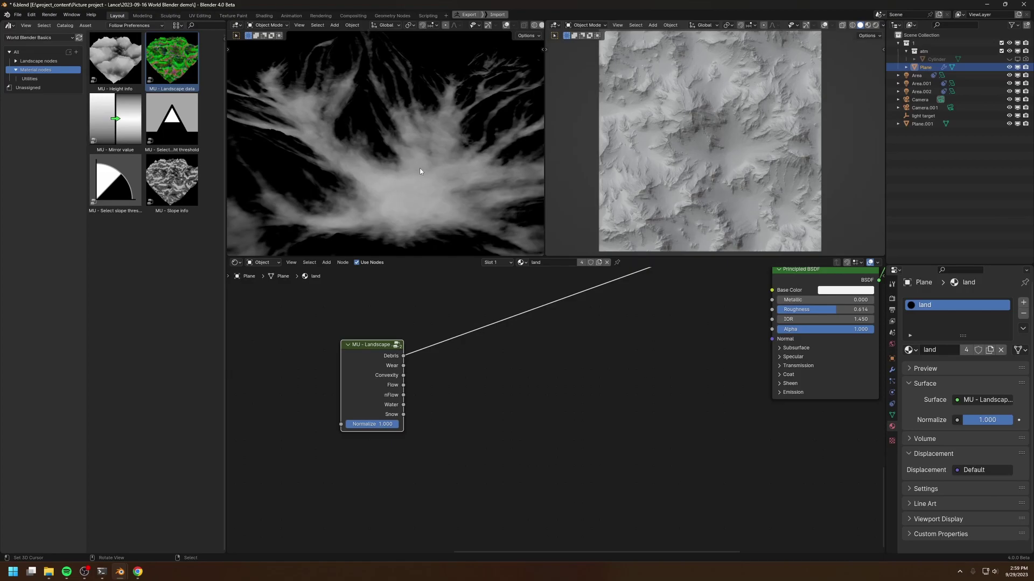
Step: Insert a Color Ramp node on the link leaving the new landscape node's Debris output
{"action": "scroll", "coordinate": [474, 375], "scroll_direction": "down", "scroll_amount": 2}
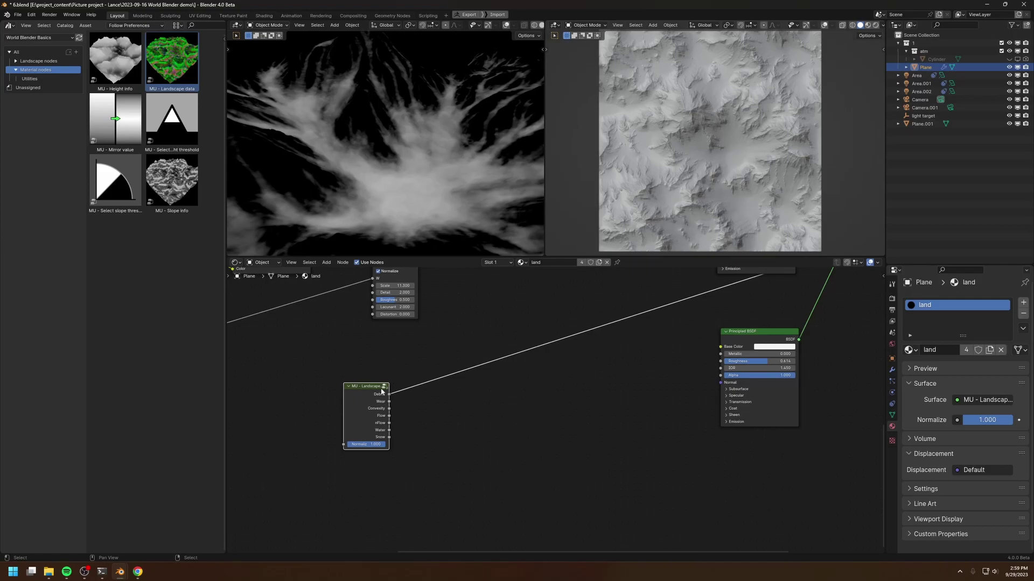
{"action": "scroll", "coordinate": [477, 389], "scroll_direction": "up", "scroll_amount": 2}
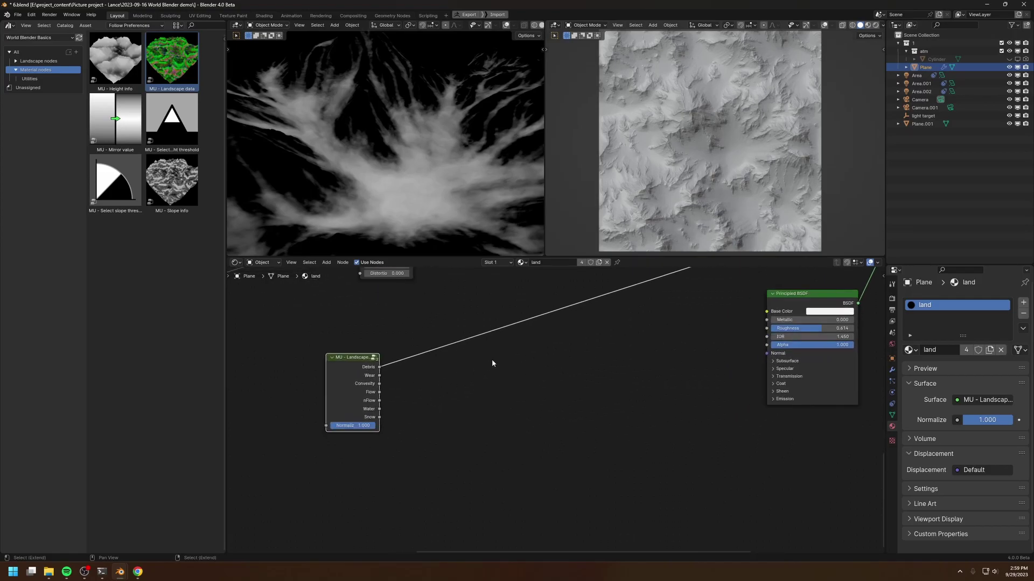
{"action": "key", "text": "shift+a"}
{"action": "mouse_move", "coordinate": [492, 361]}
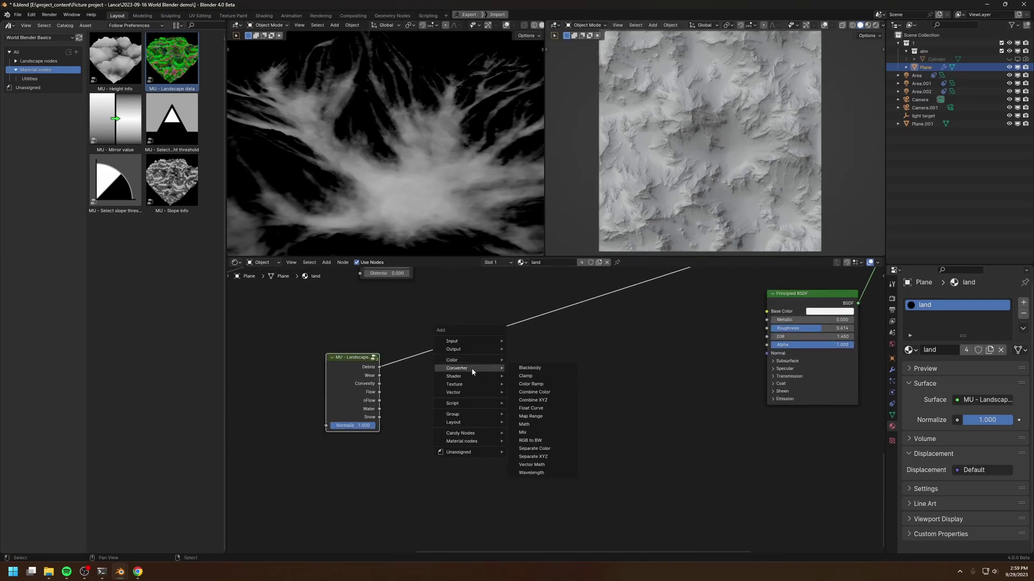
{"action": "mouse_move", "coordinate": [460, 369]}
{"action": "left_click", "coordinate": [542, 383]}
{"action": "left_click", "coordinate": [552, 377]}
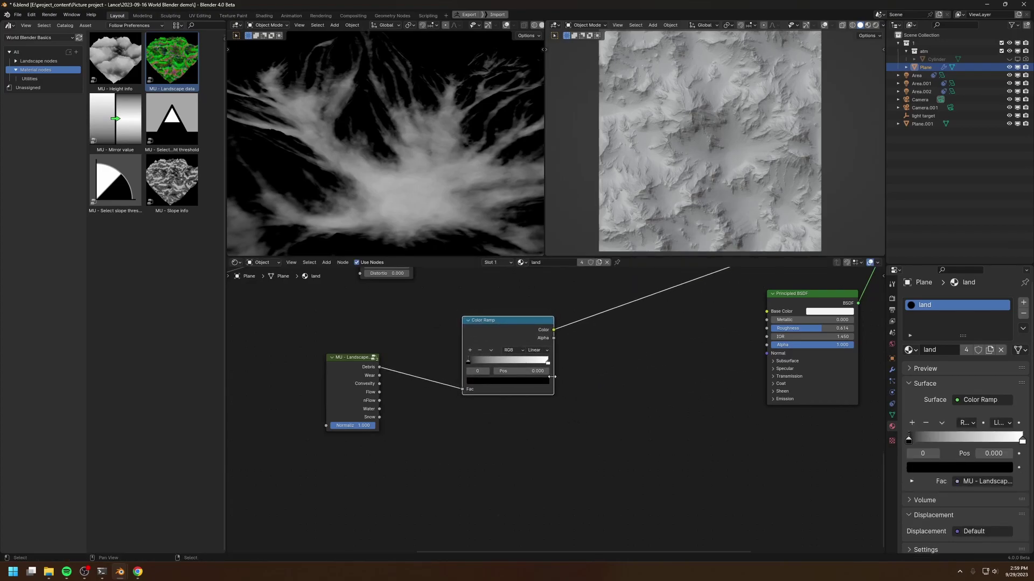
Step: Set the Color Ramp's first stop to a light tan with a value of 0.417
{"action": "left_click", "coordinate": [491, 380]}
{"action": "left_click", "coordinate": [543, 282]}
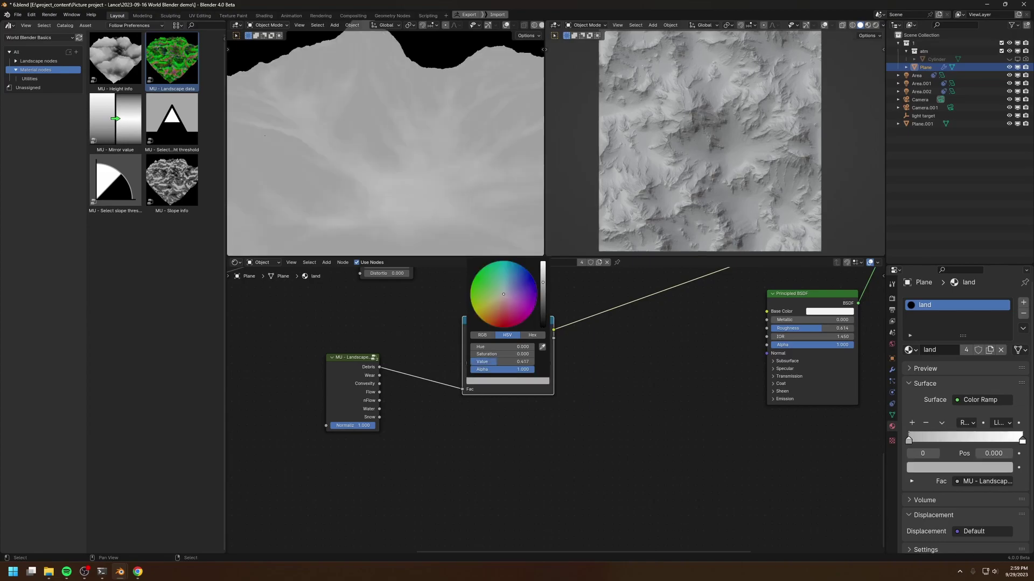
{"action": "left_click_drag", "start_coordinate": [501, 301], "coordinate": [498, 303]}
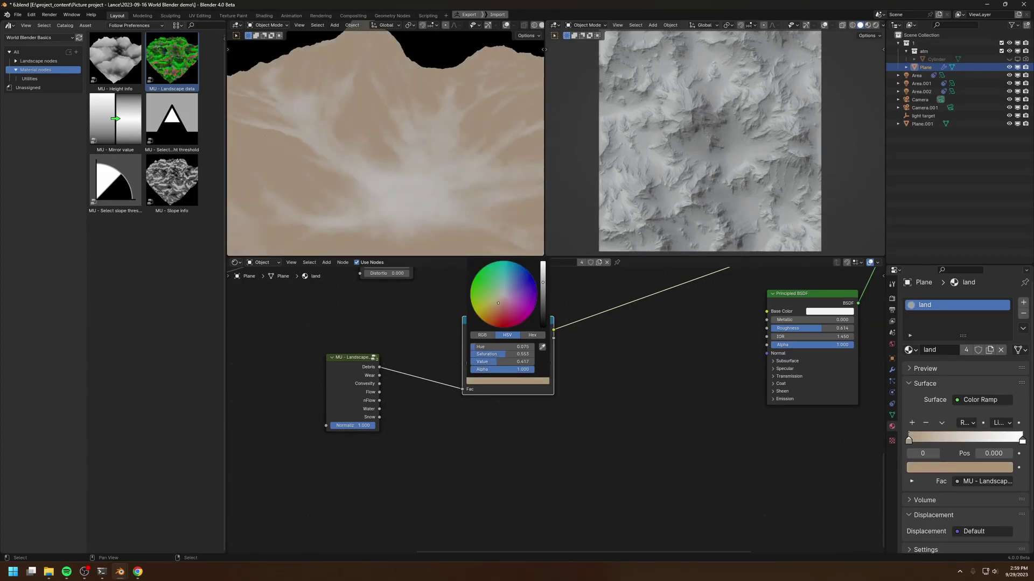
Step: Set the Color Ramp's last stop to a medium green
{"action": "left_click", "coordinate": [546, 364]}
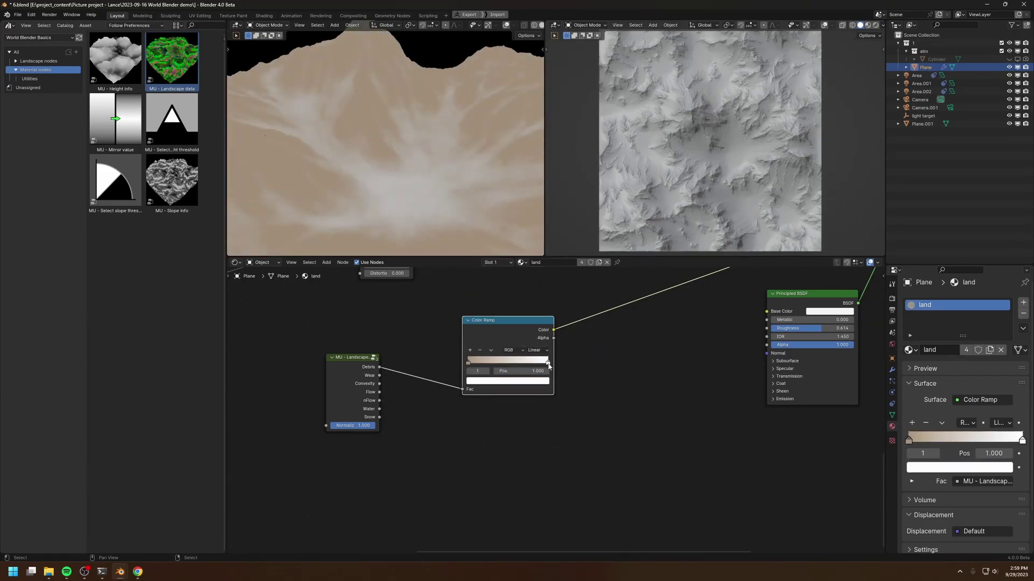
{"action": "left_click", "coordinate": [507, 381]}
{"action": "left_click", "coordinate": [490, 292]}
{"action": "left_click_drag", "start_coordinate": [542, 299], "coordinate": [487, 287]}
{"action": "scroll", "coordinate": [581, 344], "scroll_direction": "up", "scroll_amount": 1}
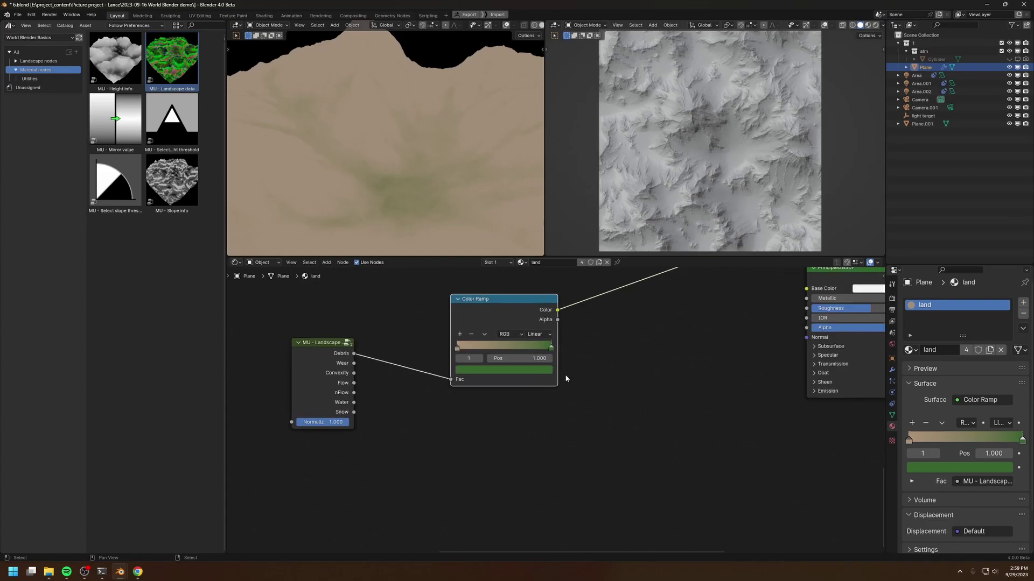
Step: Set the Color Ramp's interpolation to Ease and move the green stop to position 0.482
{"action": "left_click", "coordinate": [538, 334]}
{"action": "left_click", "coordinate": [538, 356]}
{"action": "left_click", "coordinate": [535, 334]}
{"action": "left_click_drag", "start_coordinate": [550, 348], "coordinate": [483, 351]}
Step: Add a dark olive-brown stop near position 0.195 and a light brown stop at 0.695 to the Color Ramp
{"action": "left_click", "coordinate": [459, 333]}
{"action": "left_click", "coordinate": [488, 370]}
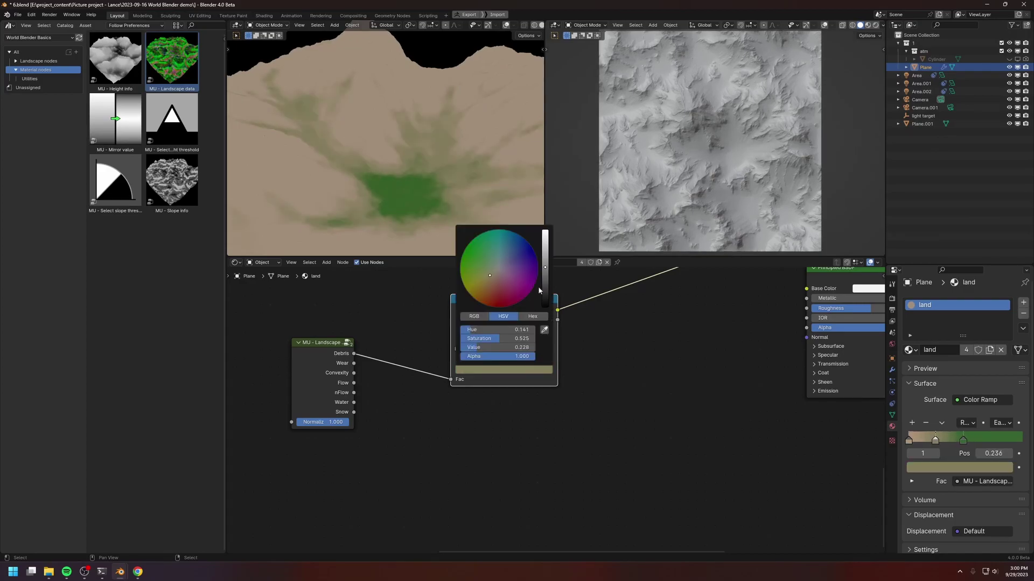
{"action": "left_click", "coordinate": [545, 286]}
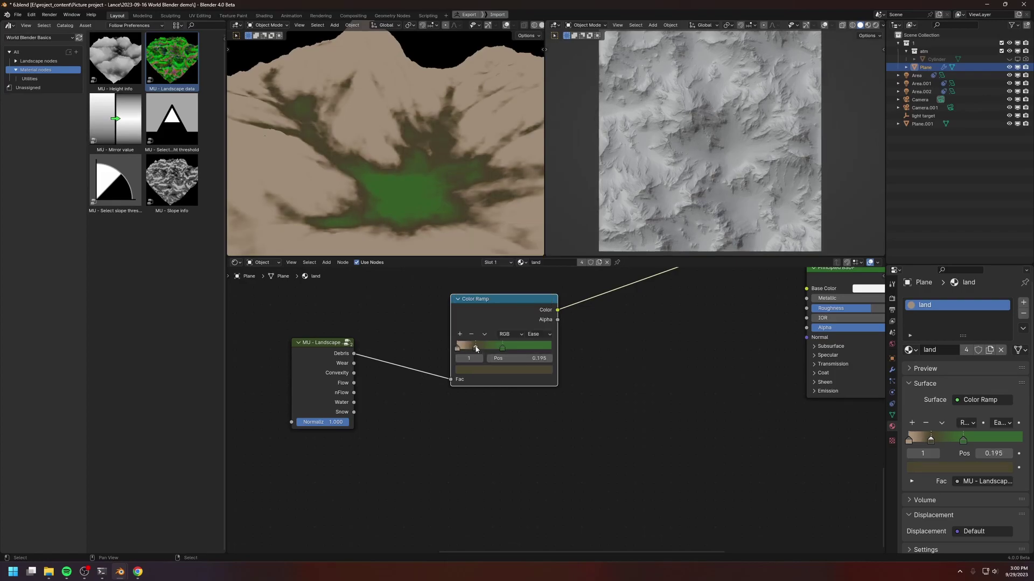
{"action": "left_click_drag", "start_coordinate": [479, 349], "coordinate": [476, 349]}
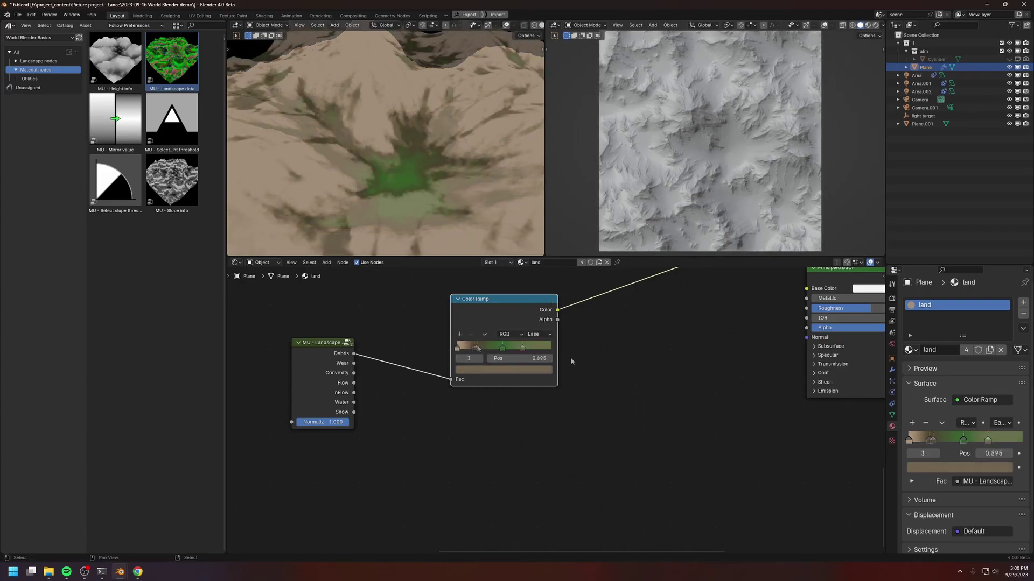
Step: Connect the Color Ramp's Color to the lower Principled BSDF's Base Color, and reconnect the Mix Shader to the Material Output
{"action": "scroll", "coordinate": [598, 352], "scroll_direction": "down", "scroll_amount": 1}
{"action": "middle_click_drag", "start_coordinate": [608, 350], "coordinate": [513, 387]}
{"action": "left_click_drag", "start_coordinate": [461, 363], "coordinate": [675, 344]}
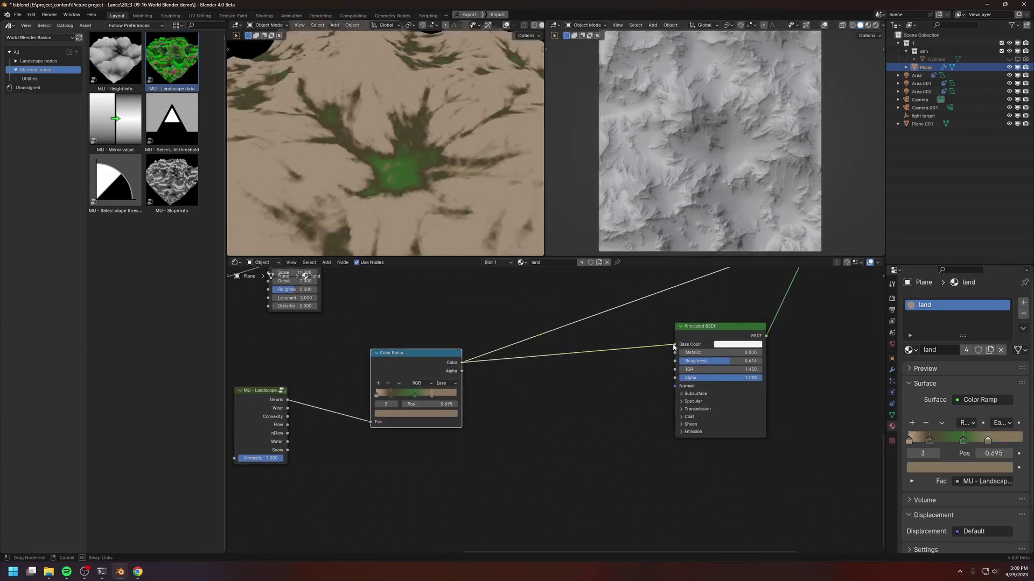
{"action": "middle_click_drag", "start_coordinate": [815, 272], "coordinate": [519, 444]}
{"action": "left_click", "coordinate": [579, 331], "text": "ctrl+shift"}
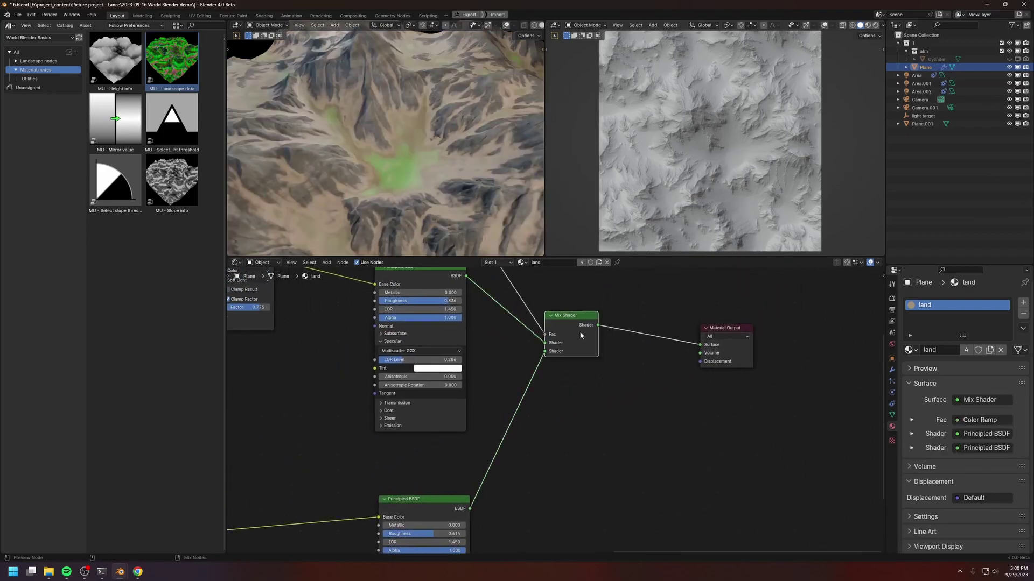
{"action": "middle_click_drag", "start_coordinate": [395, 142], "coordinate": [428, 176]}
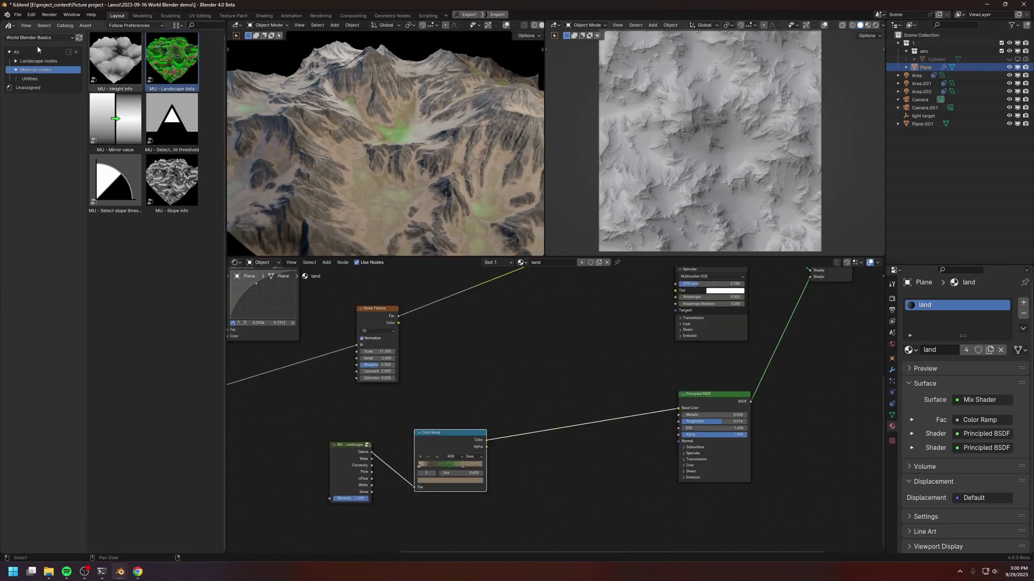
Step: Switch the asset library to World Blender Pro and add the MC - 5 color mix node near the Color Ramp
{"action": "left_click", "coordinate": [37, 38]}
{"action": "left_click", "coordinate": [32, 110]}
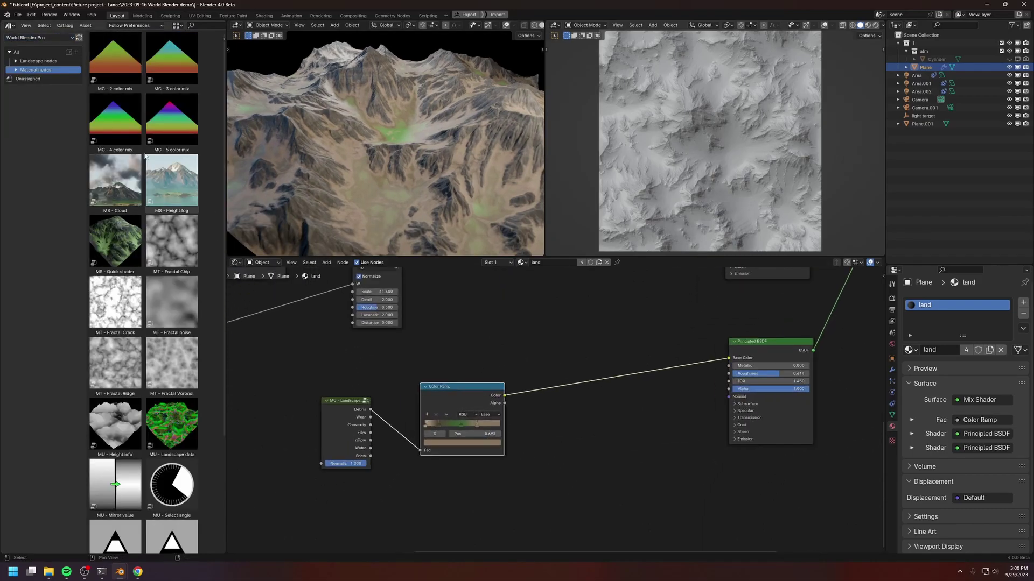
{"action": "left_click_drag", "start_coordinate": [171, 121], "coordinate": [557, 431]}
{"action": "middle_click_drag", "start_coordinate": [556, 430], "coordinate": [550, 354]}
{"action": "scroll", "coordinate": [550, 354], "scroll_direction": "up", "scroll_amount": 5}
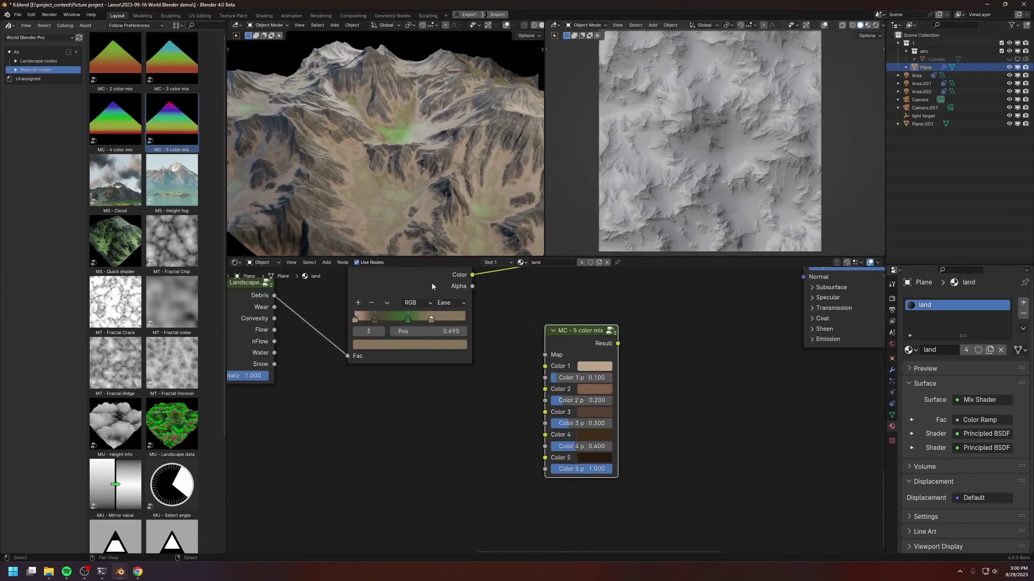
Step: Compare the MC - 5 color mix node's inputs with the Color Ramp, and delete the mix node
{"action": "middle_click_drag", "start_coordinate": [432, 282], "coordinate": [461, 335]}
{"action": "left_click_drag", "start_coordinate": [450, 337], "coordinate": [468, 321]}
{"action": "left_click_drag", "start_coordinate": [609, 383], "coordinate": [574, 347]}
{"action": "left_click_drag", "start_coordinate": [540, 383], "coordinate": [422, 438]}
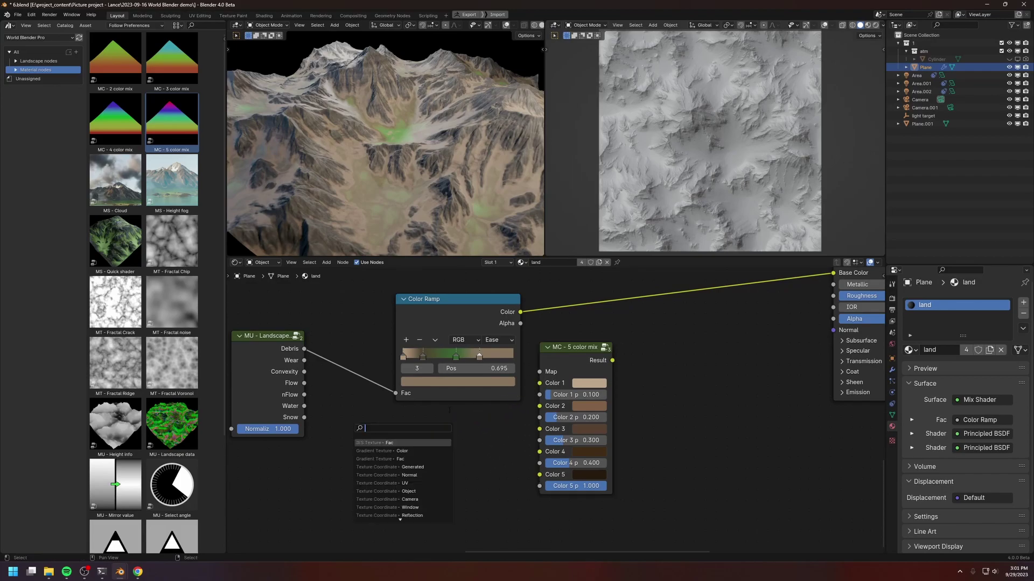
{"action": "left_click", "coordinate": [456, 356]}
{"action": "left_click_drag", "start_coordinate": [575, 352], "coordinate": [586, 366]}
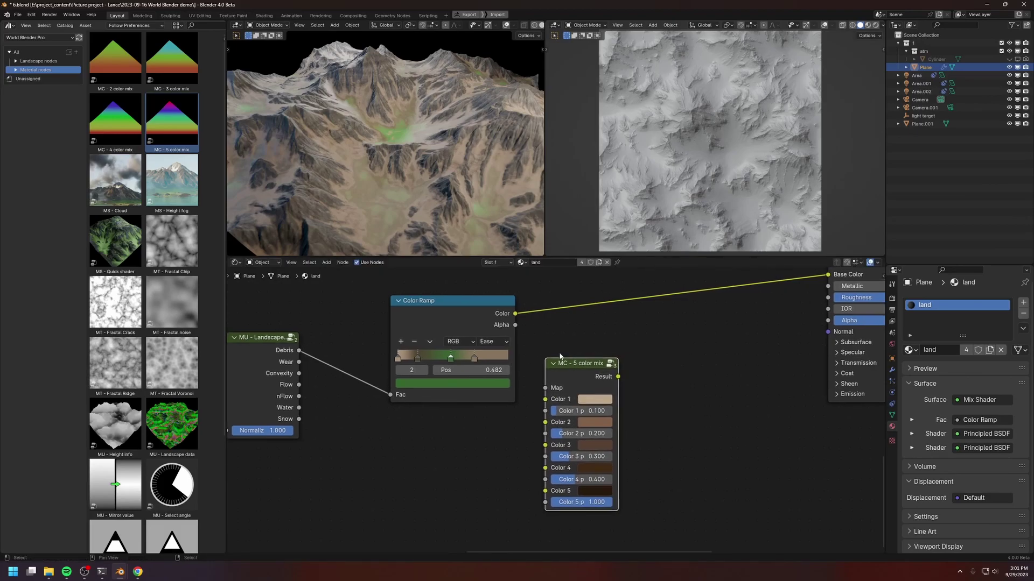
{"action": "key", "text": "x"}
Step: Space out the Color Ramp and add the MU - Select slope threshold node from the World Blender Basics material nodes
{"action": "left_click_drag", "start_coordinate": [458, 309], "coordinate": [476, 328]}
{"action": "middle_click_drag", "start_coordinate": [412, 174], "coordinate": [406, 183]}
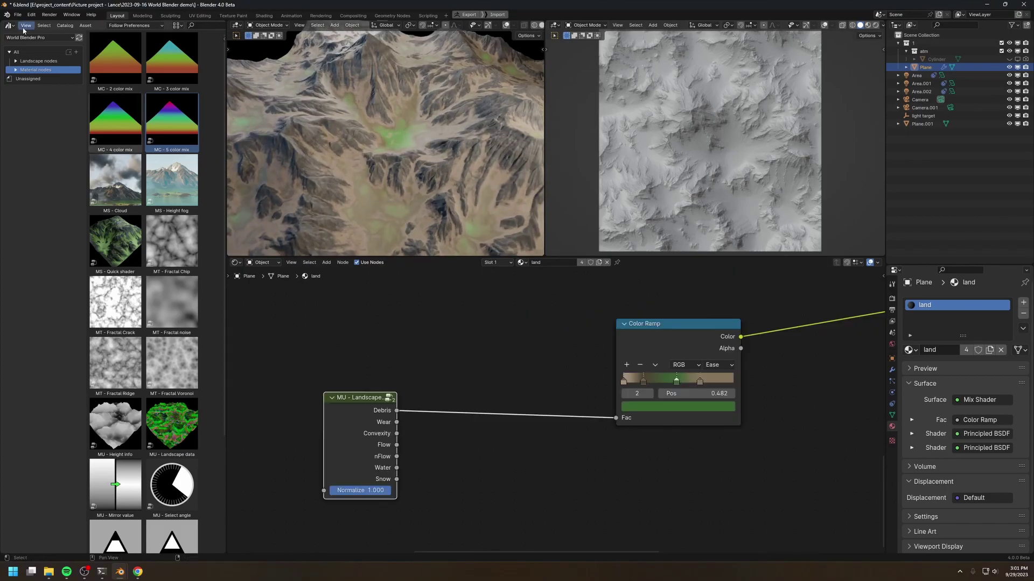
{"action": "left_click", "coordinate": [30, 38]}
{"action": "left_click", "coordinate": [39, 120]}
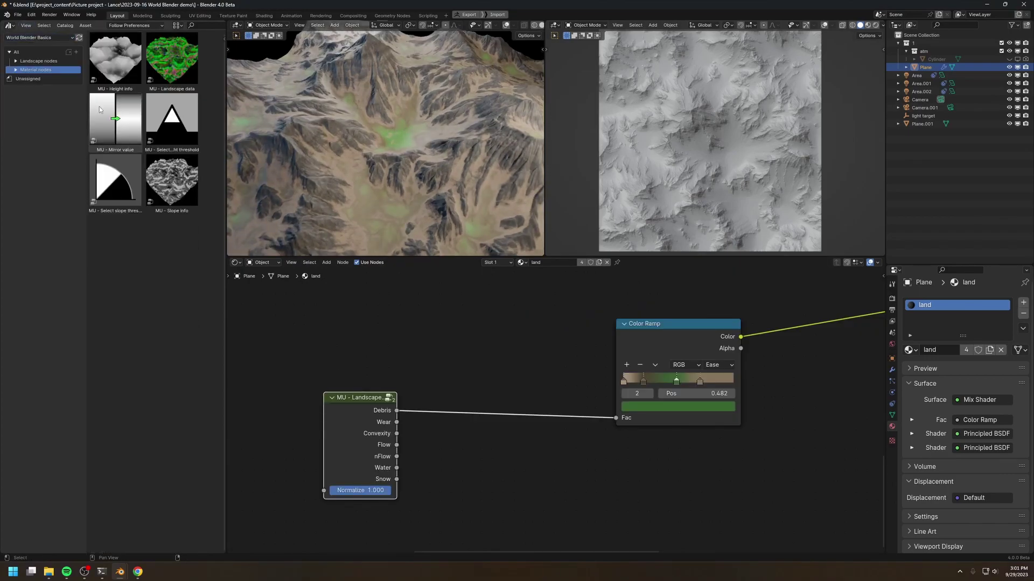
{"action": "left_click", "coordinate": [16, 69]}
{"action": "left_click", "coordinate": [127, 178]}
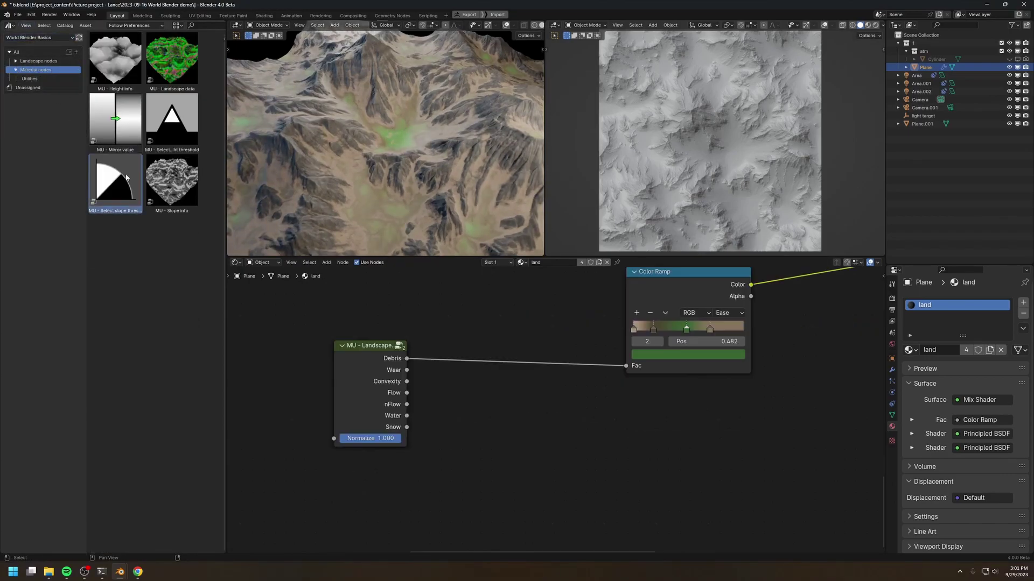
{"action": "left_click_drag", "start_coordinate": [115, 179], "coordinate": [477, 414]}
Step: Preview the slope threshold mask on the terrain and set its Invert value to 1.000
{"action": "left_click", "coordinate": [499, 419], "text": "ctrl+shift"}
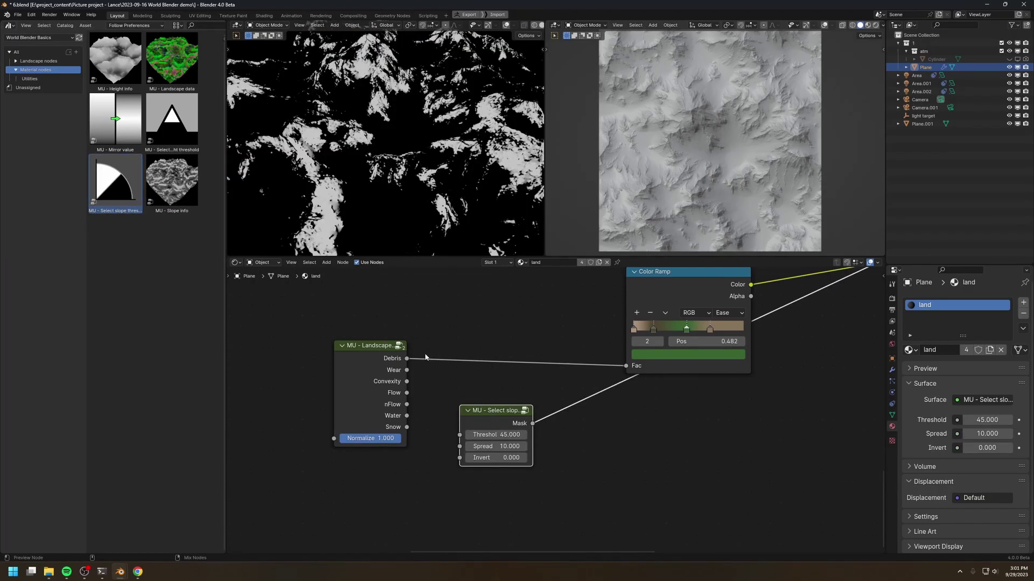
{"action": "middle_click_drag", "start_coordinate": [354, 199], "coordinate": [318, 166]}
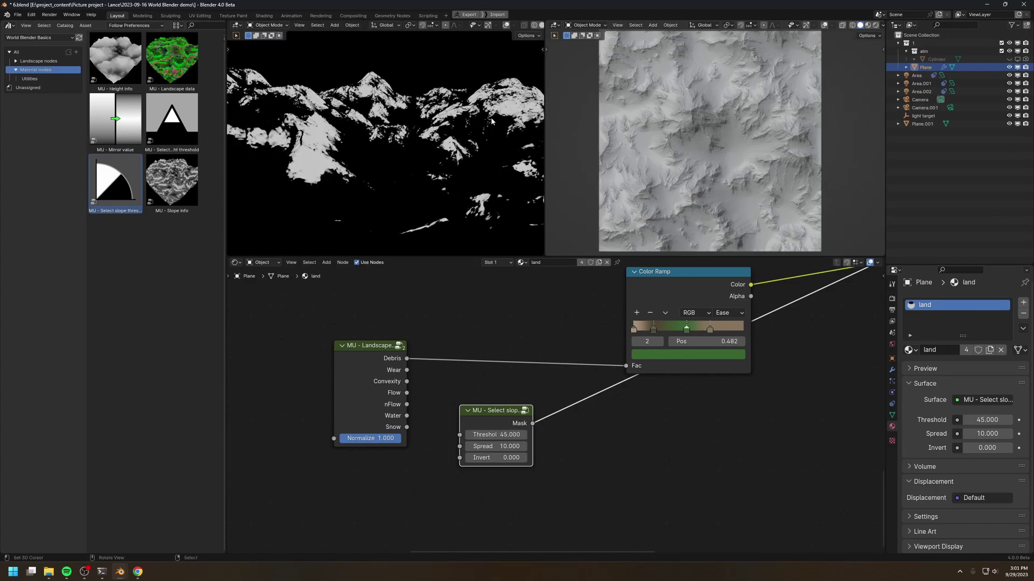
{"action": "left_click_drag", "start_coordinate": [496, 458], "coordinate": [519, 457]}
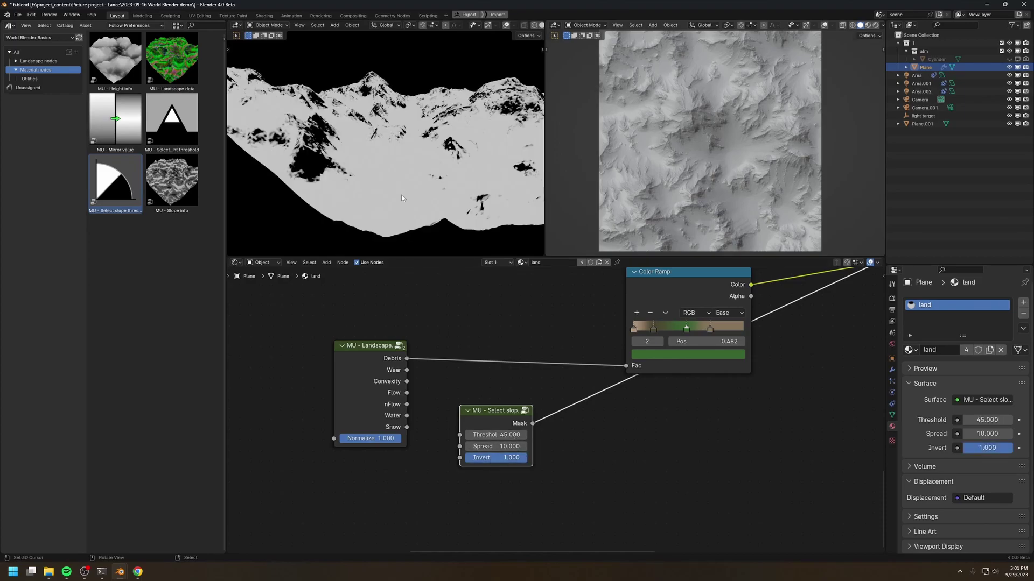
Step: Set the slope threshold node's Threshold to 35.400 and Spread to 18.400 so the mask covers less of the steep terrain
{"action": "middle_click_drag", "start_coordinate": [401, 198], "coordinate": [332, 129]}
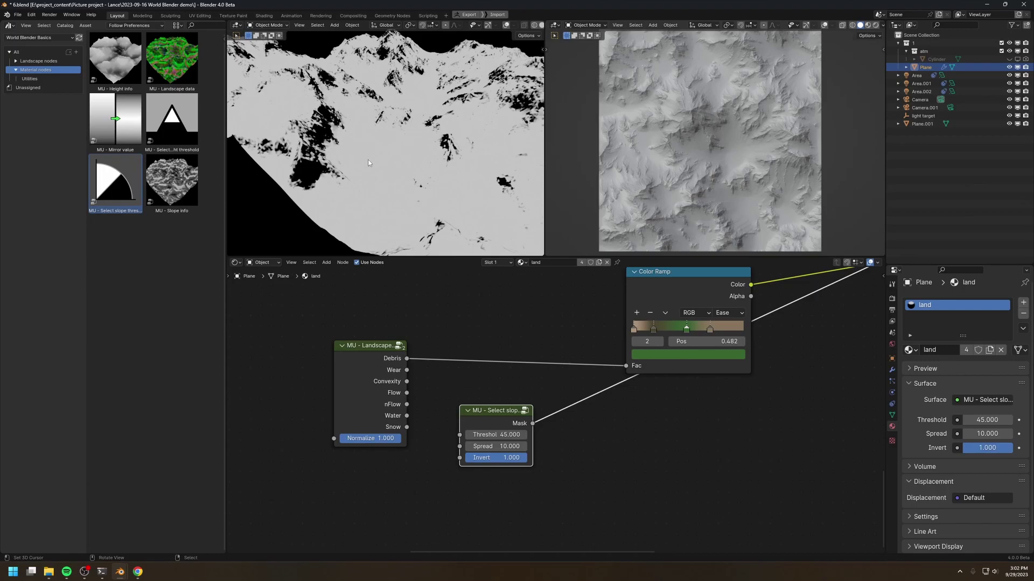
{"action": "middle_click_drag", "start_coordinate": [368, 163], "coordinate": [333, 136]}
{"action": "middle_click_drag", "start_coordinate": [372, 164], "coordinate": [372, 144]}
{"action": "left_click_drag", "start_coordinate": [496, 435], "coordinate": [443, 434]}
{"action": "middle_click_drag", "start_coordinate": [495, 446], "coordinate": [501, 446]}
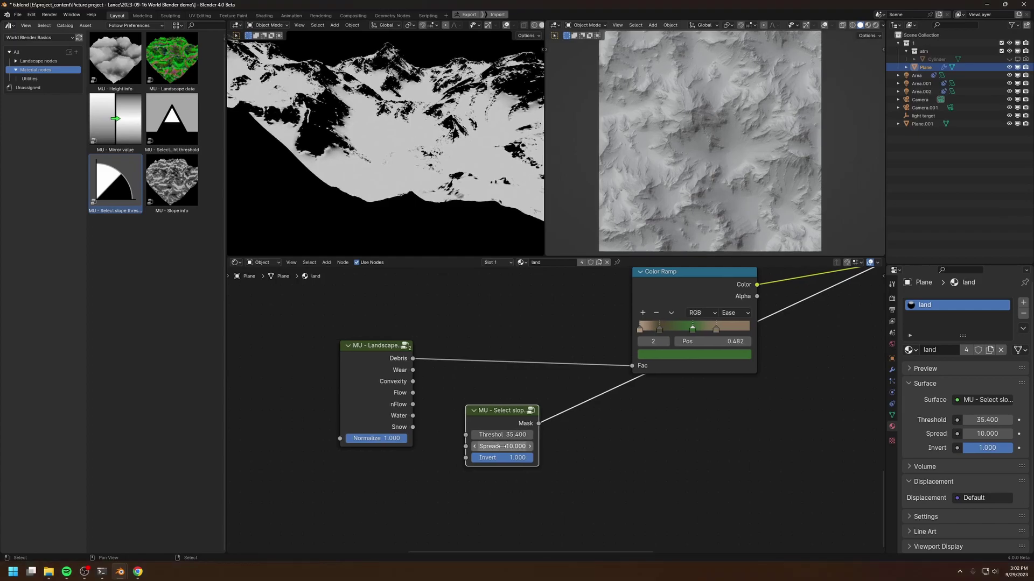
{"action": "left_click_drag", "start_coordinate": [501, 447], "coordinate": [546, 446]}
{"action": "middle_click_drag", "start_coordinate": [344, 101], "coordinate": [307, 136]}
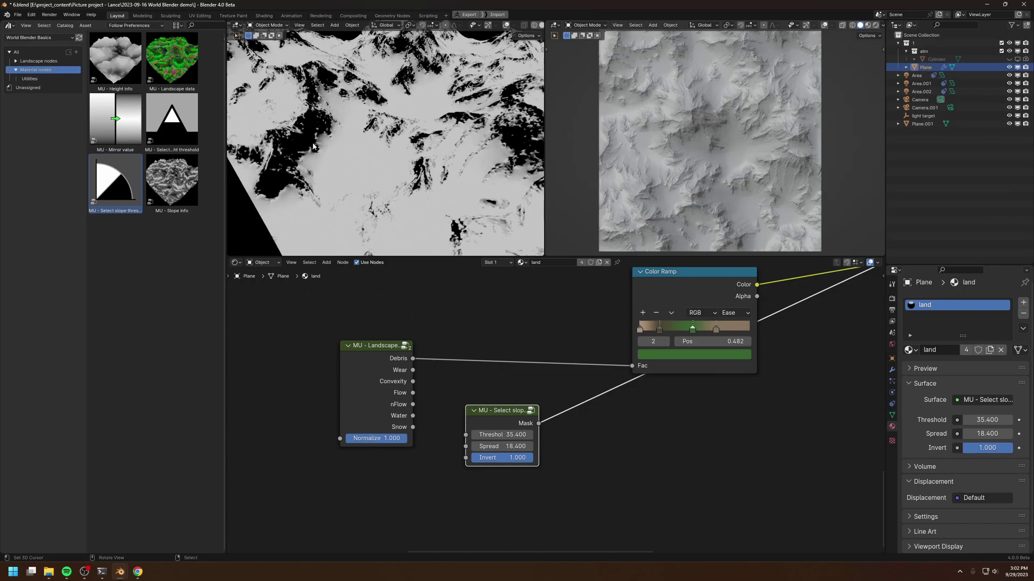
Step: Place the slope node below the Landscape data node and multiply Debris by the slope Mask using a Math node feeding the Color Ramp
{"action": "left_click_drag", "start_coordinate": [506, 423], "coordinate": [472, 466]}
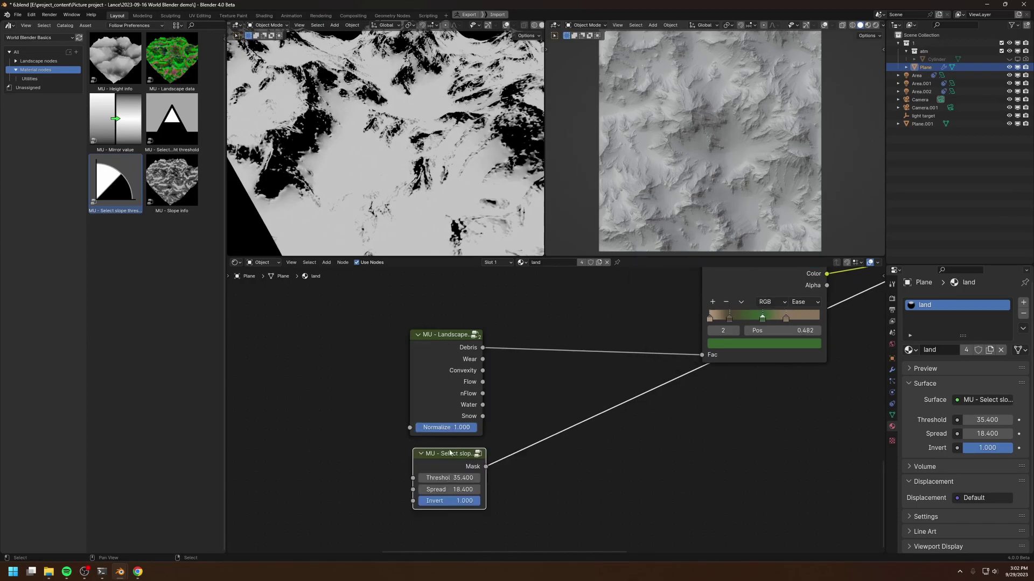
{"action": "key", "text": "shift+a"}
{"action": "mouse_move", "coordinate": [584, 382]}
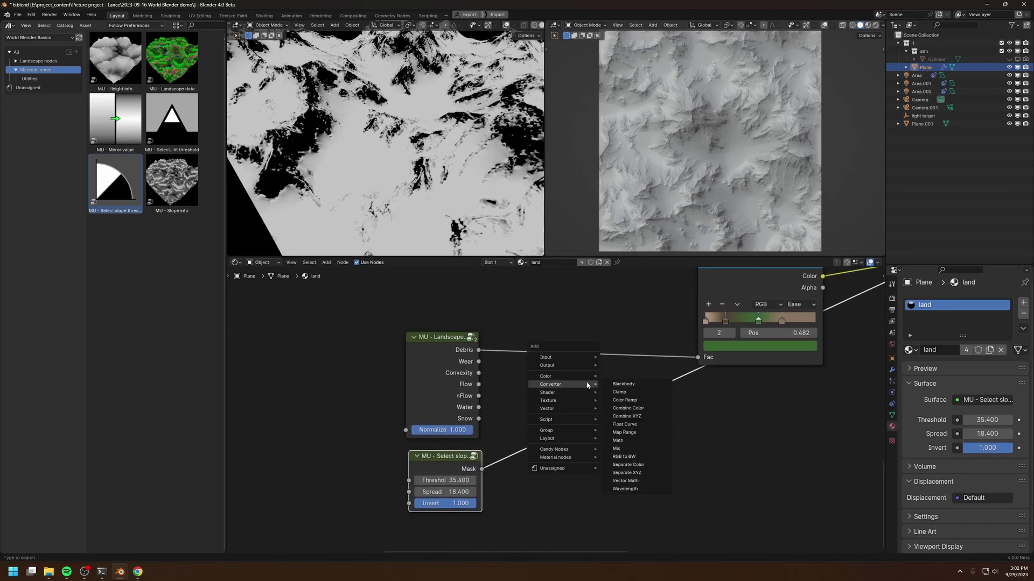
{"action": "left_click", "coordinate": [618, 440]}
{"action": "left_click", "coordinate": [601, 366]}
{"action": "left_click", "coordinate": [601, 357]}
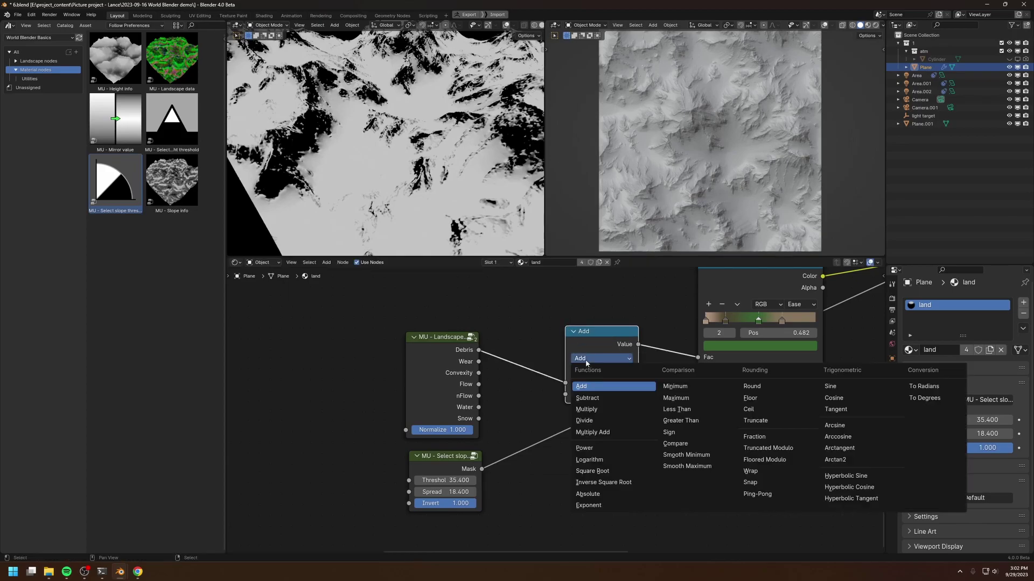
{"action": "left_click", "coordinate": [592, 418]}
{"action": "left_click_drag", "start_coordinate": [482, 469], "coordinate": [565, 394]}
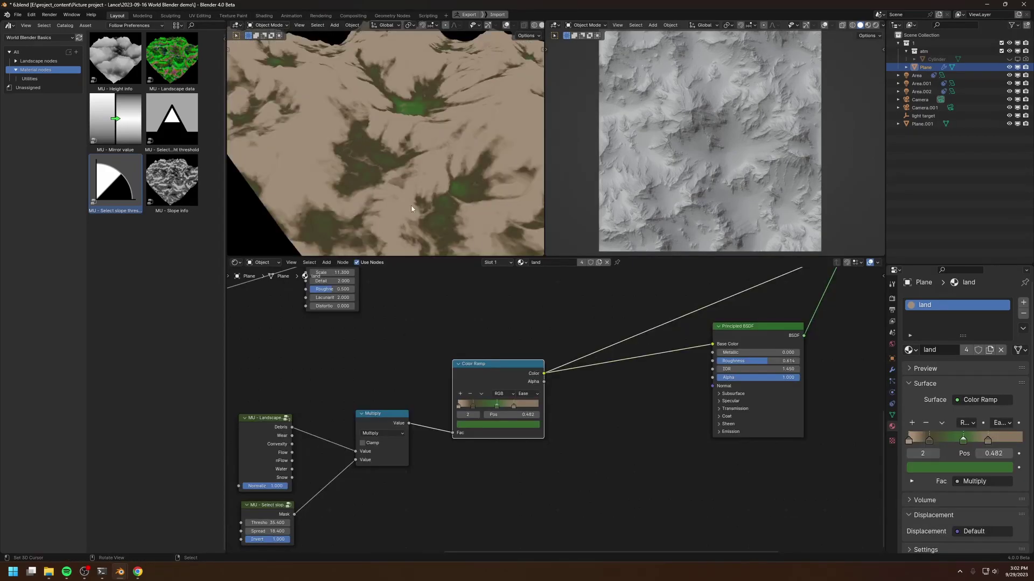
Step: Preview the slope-masked Color Ramp and the complete Mix Shader on the terrain
{"action": "middle_click_drag", "start_coordinate": [618, 353], "coordinate": [521, 368]}
{"action": "left_click", "coordinate": [662, 352], "text": "ctrl+shift"}
{"action": "scroll", "coordinate": [508, 380], "scroll_direction": "up", "scroll_amount": 2}
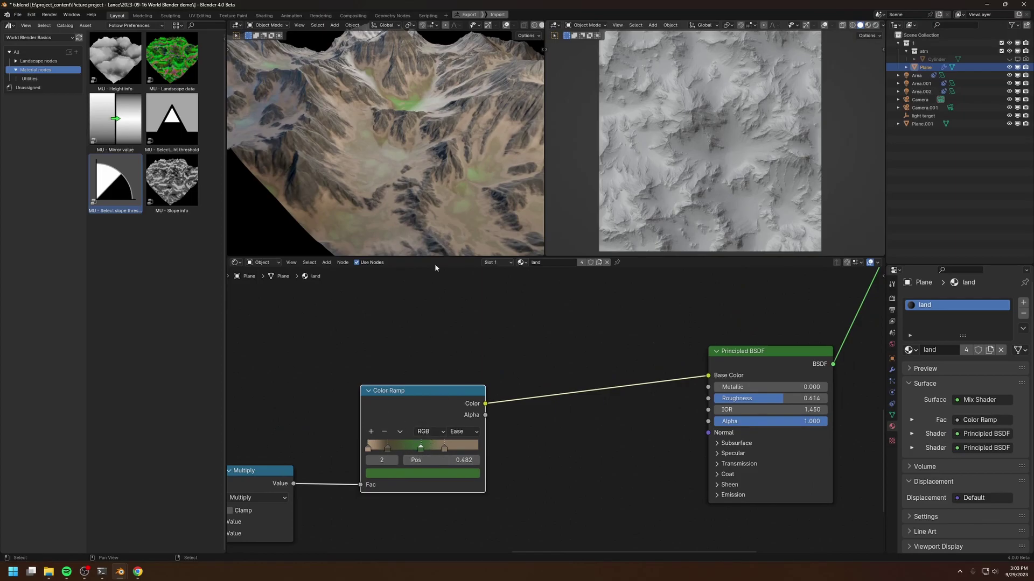
{"action": "middle_click_drag", "start_coordinate": [459, 126], "coordinate": [431, 178]}
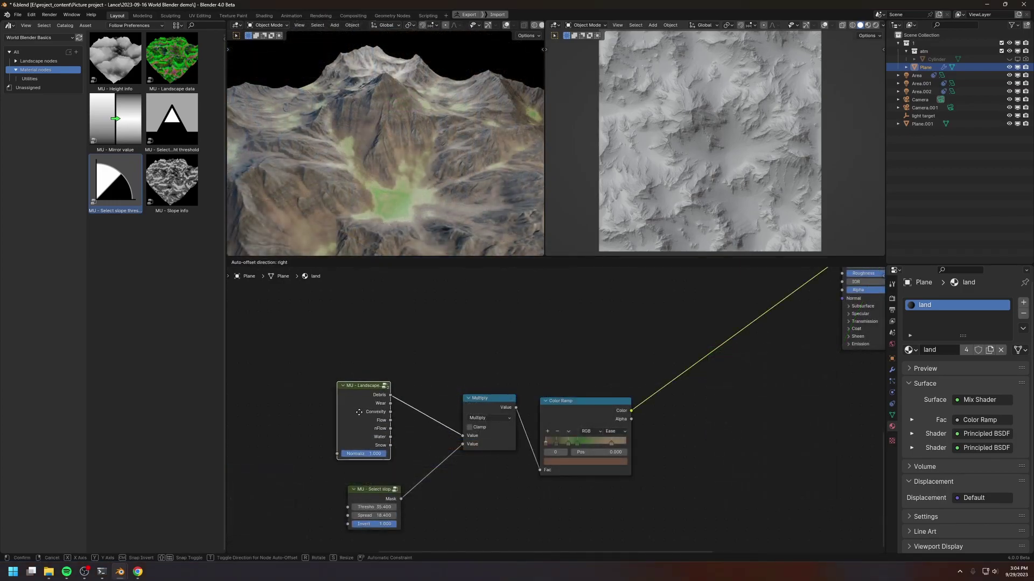
Step: Reposition the Landscape data and Color Ramp nodes around the Multiply node
{"action": "left_click_drag", "start_coordinate": [372, 450], "coordinate": [402, 318]}
{"action": "middle_click_drag", "start_coordinate": [519, 353], "coordinate": [501, 330]}
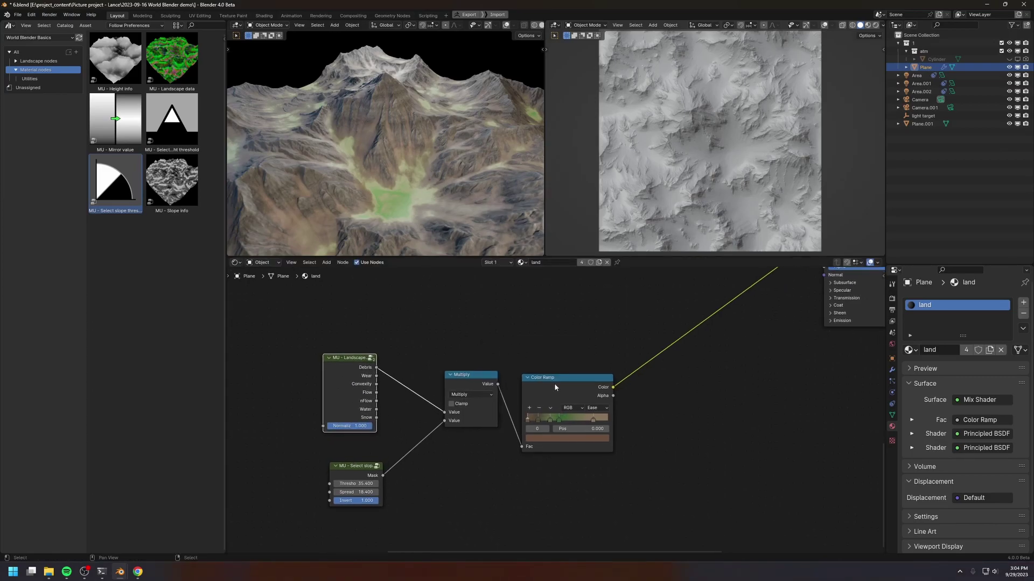
{"action": "left_click_drag", "start_coordinate": [554, 382], "coordinate": [549, 378]}
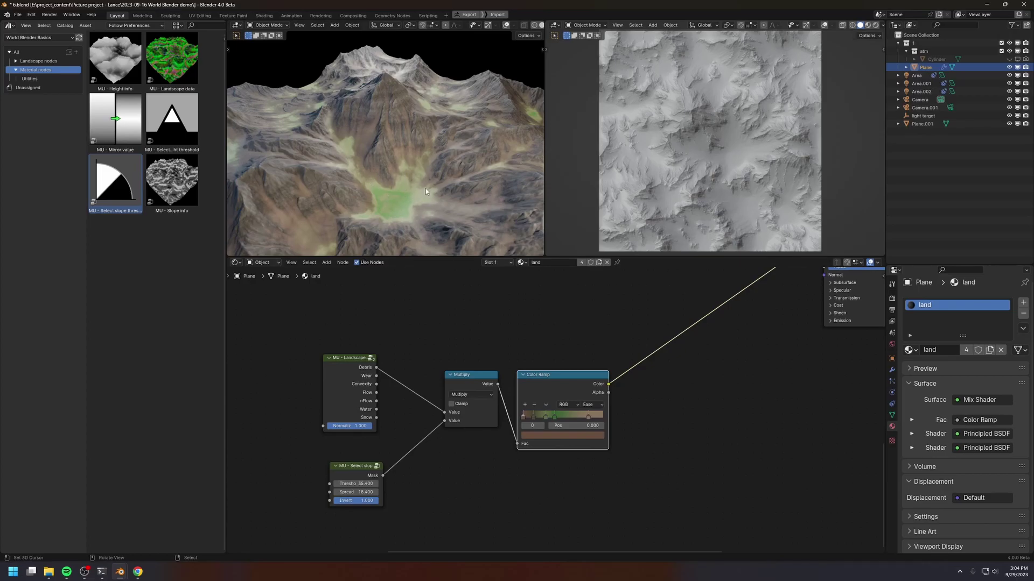
{"action": "left_click_drag", "start_coordinate": [546, 376], "coordinate": [544, 377]}
Step: Preview the Convexity and Flow outputs of the Landscape data node on the terrain
{"action": "left_click", "coordinate": [376, 393], "text": "ctrl+shift"}
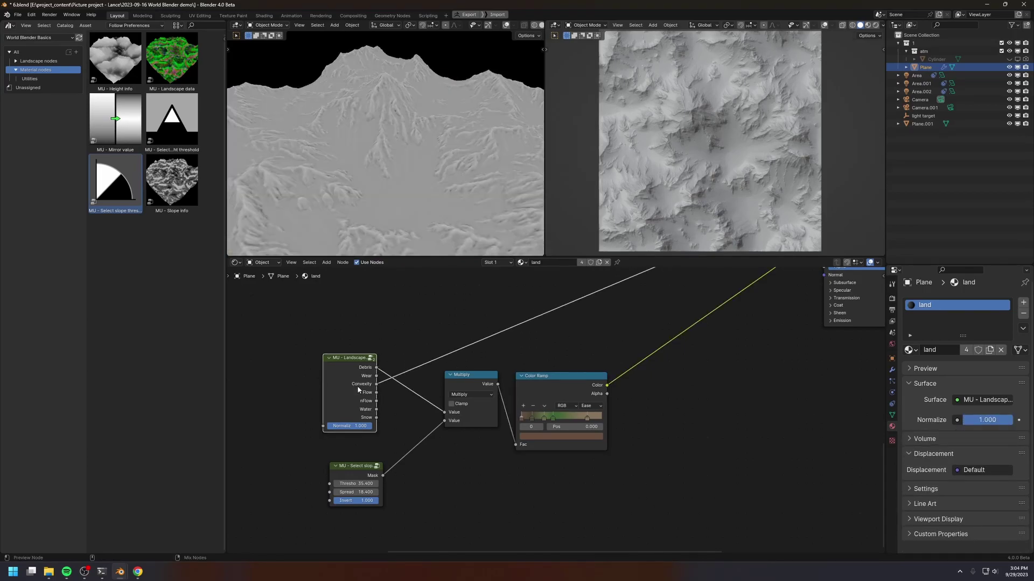
{"action": "left_click_drag", "start_coordinate": [555, 390], "coordinate": [560, 386]}
{"action": "left_click_drag", "start_coordinate": [366, 383], "coordinate": [365, 367]}
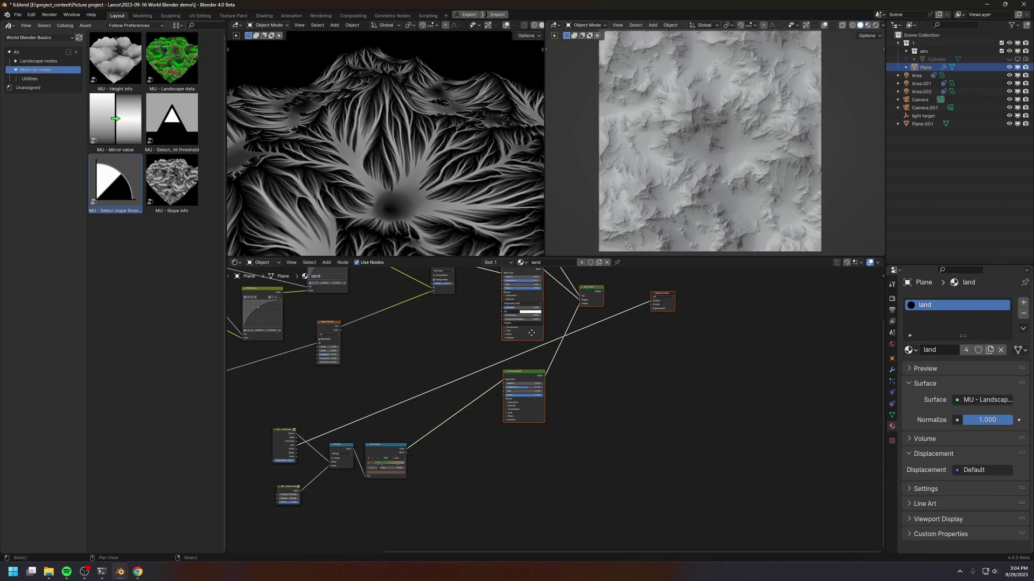
Step: Move the Principled BSDF shaders away from the color nodes and preview the lower Principled BSDF on the terrain
{"action": "left_click_drag", "start_coordinate": [531, 332], "coordinate": [599, 346]}
{"action": "left_click", "coordinate": [577, 376]}
{"action": "middle_click_drag", "start_coordinate": [577, 376], "coordinate": [591, 313]}
{"action": "scroll", "coordinate": [591, 314], "scroll_direction": "up", "scroll_amount": 3}
{"action": "left_click", "coordinate": [634, 327], "text": "ctrl+shift"}
Step: Duplicate the MU - Landscape data node and place the copy above the debris Color Ramp
{"action": "middle_click_drag", "start_coordinate": [425, 345], "coordinate": [495, 346]}
{"action": "scroll", "coordinate": [380, 371], "scroll_direction": "up", "scroll_amount": 2}
{"action": "left_click", "coordinate": [318, 354]}
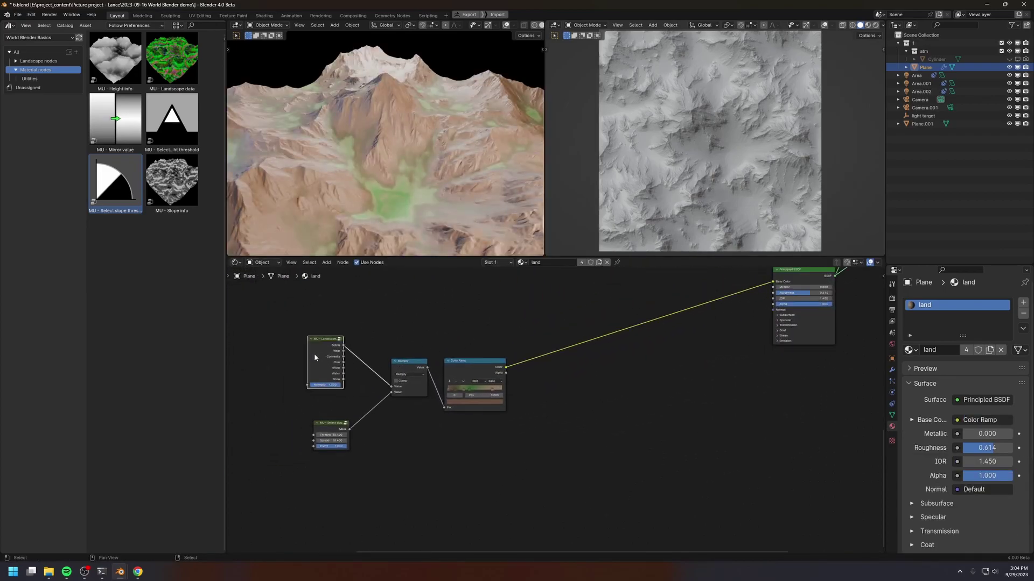
{"action": "key", "text": "shift+d"}
{"action": "left_click", "coordinate": [471, 309]}
{"action": "scroll", "coordinate": [518, 427], "scroll_direction": "up", "scroll_amount": 1}
{"action": "scroll", "coordinate": [568, 385], "scroll_direction": "up", "scroll_amount": 1}
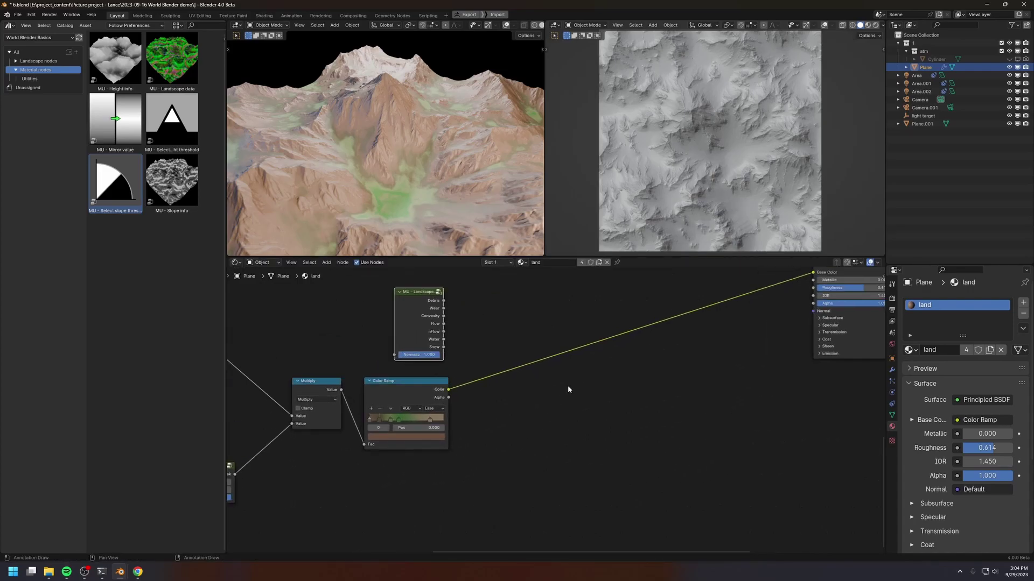
Step: Insert a Mix Color node between the Color Ramp and the Principled BSDF's Base Color, with blending mode Soft Light
{"action": "key", "text": "shift+a"}
{"action": "left_click", "coordinate": [489, 329]}
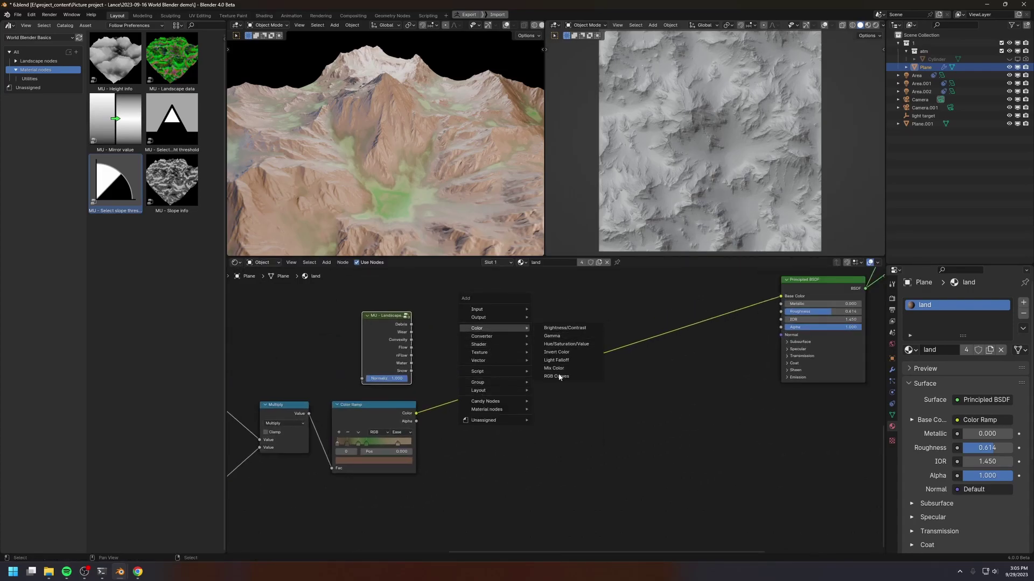
{"action": "left_click", "coordinate": [562, 368]}
{"action": "left_click", "coordinate": [548, 337]}
{"action": "left_click", "coordinate": [554, 349]}
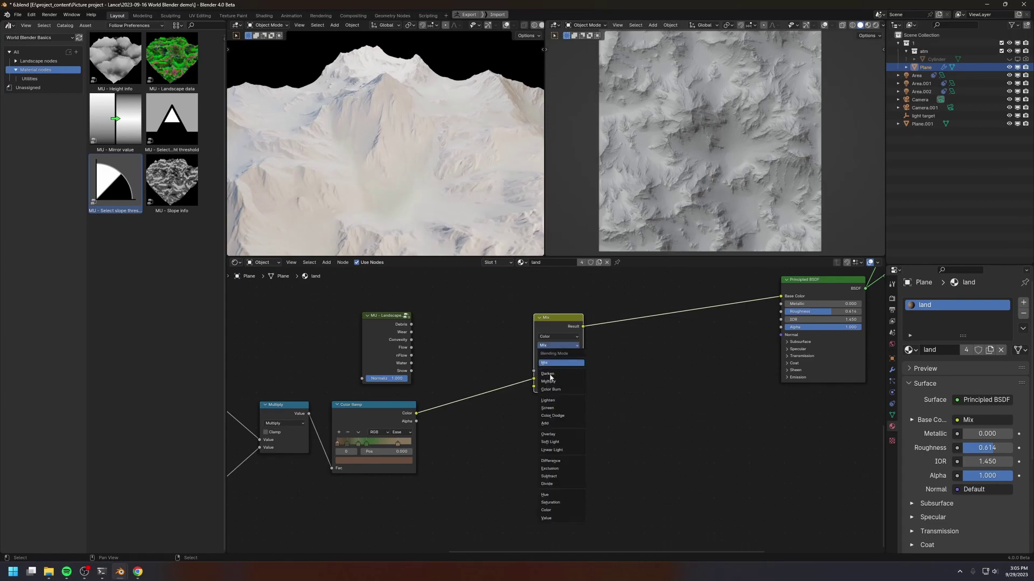
{"action": "left_click", "coordinate": [559, 445]}
{"action": "scroll", "coordinate": [553, 411], "scroll_direction": "up", "scroll_amount": 1}
{"action": "scroll", "coordinate": [485, 384], "scroll_direction": "up", "scroll_amount": 1}
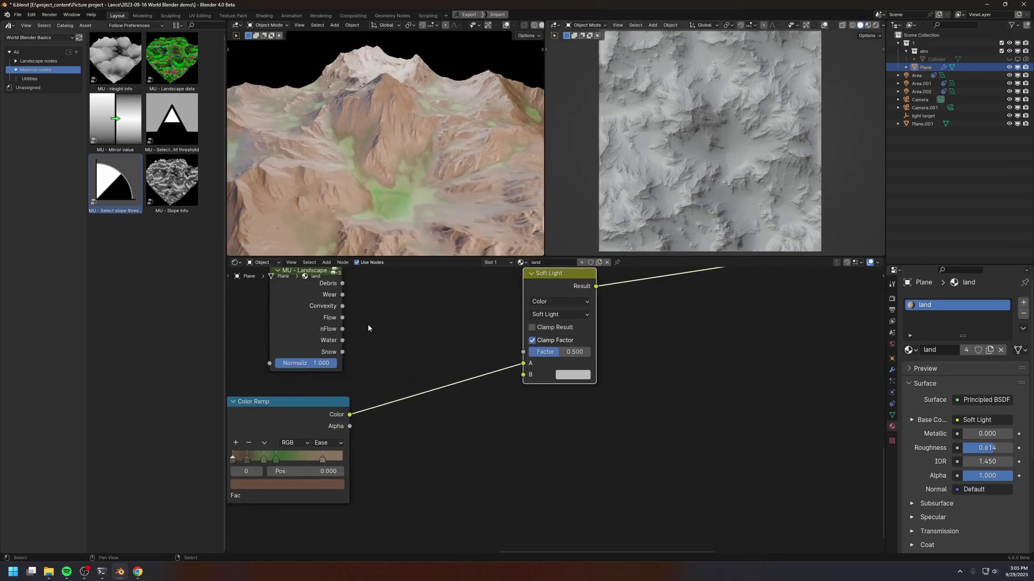
Step: Connect the duplicated Landscape node's Flow to Soft Light's B input, set Factor to 0.658, and move the mix node closer to the Color Ramp
{"action": "left_click_drag", "start_coordinate": [341, 318], "coordinate": [522, 375]}
{"action": "middle_click_drag", "start_coordinate": [603, 388], "coordinate": [594, 421]}
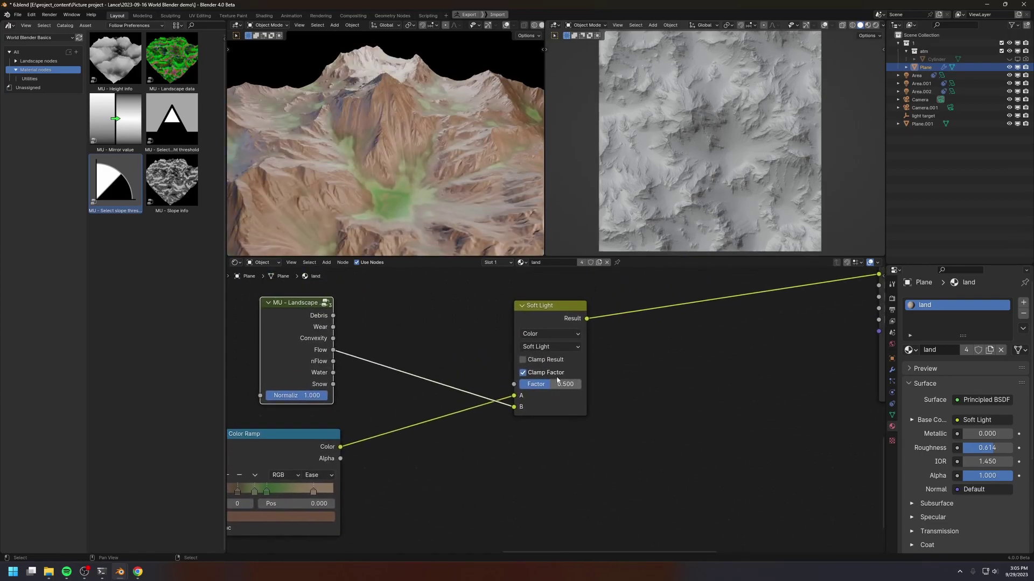
{"action": "mouse_move", "coordinate": [540, 383]}
{"action": "left_mouse_down"}
{"action": "mouse_move", "coordinate": [582, 383]}
{"action": "mouse_move", "coordinate": [549, 383]}
{"action": "mouse_move", "coordinate": [557, 384]}
{"action": "left_mouse_up"}
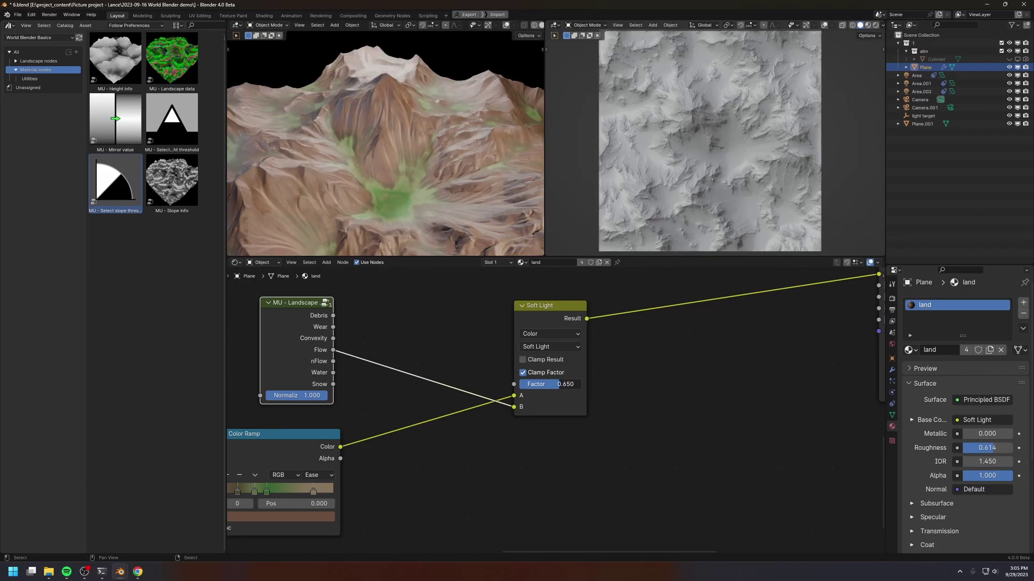
{"action": "scroll", "coordinate": [459, 404], "scroll_direction": "down", "scroll_amount": 3}
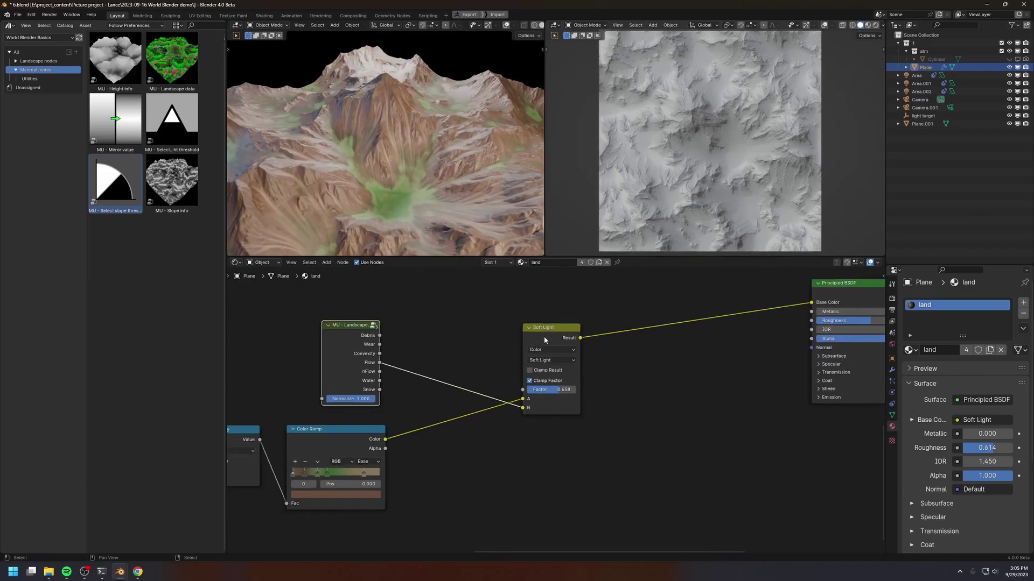
{"action": "left_click_drag", "start_coordinate": [545, 337], "coordinate": [479, 376]}
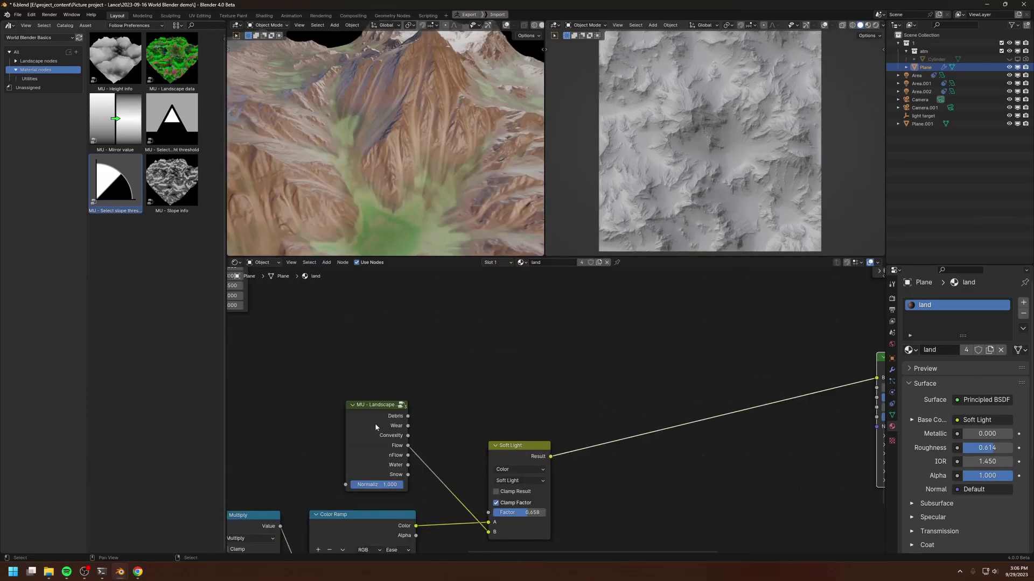
Step: Duplicate the Landscape data node above the Soft Light node and preview its Wear output
{"action": "left_click", "coordinate": [357, 423]}
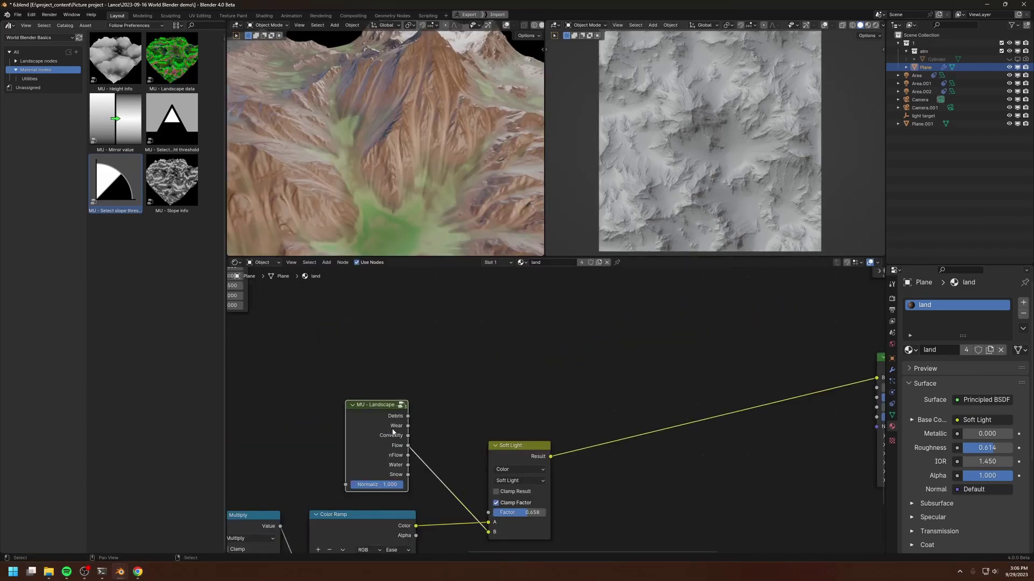
{"action": "key", "text": "shift+d"}
{"action": "left_click", "coordinate": [525, 353]}
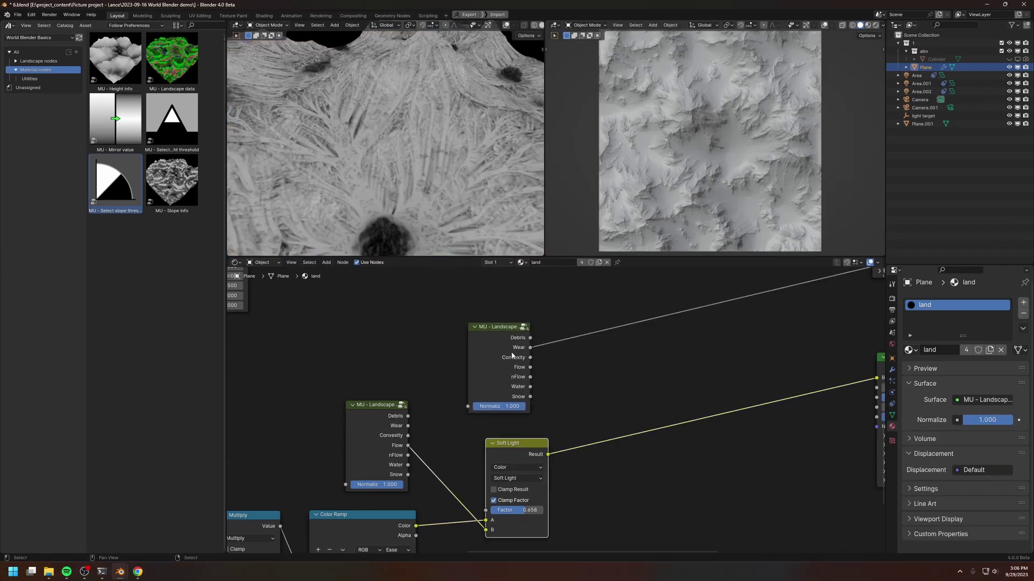
{"action": "middle_click_drag", "start_coordinate": [536, 352], "coordinate": [495, 359]}
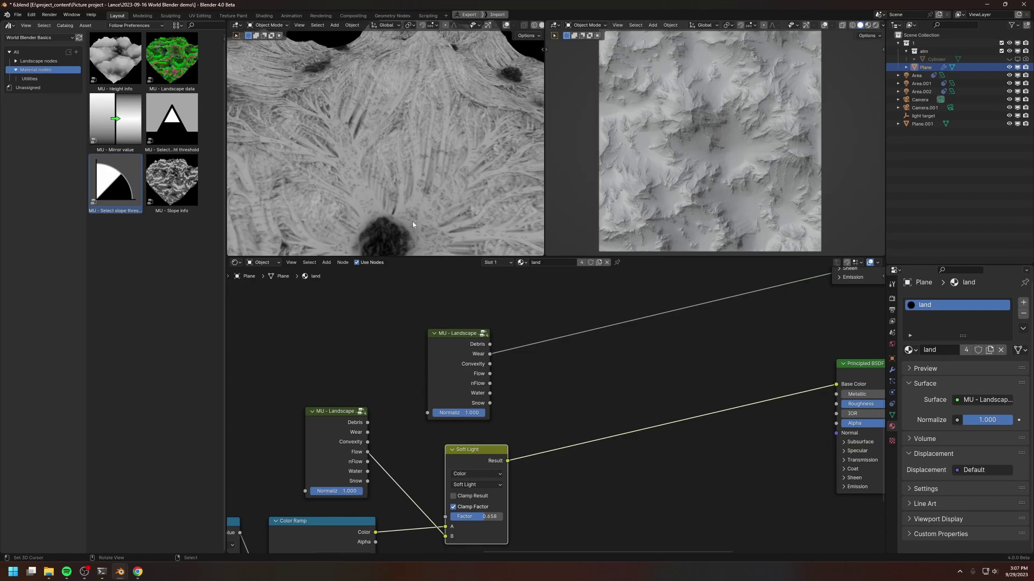
{"action": "left_click_drag", "start_coordinate": [464, 362], "coordinate": [465, 363]}
{"action": "middle_click_drag", "start_coordinate": [568, 389], "coordinate": [529, 387]}
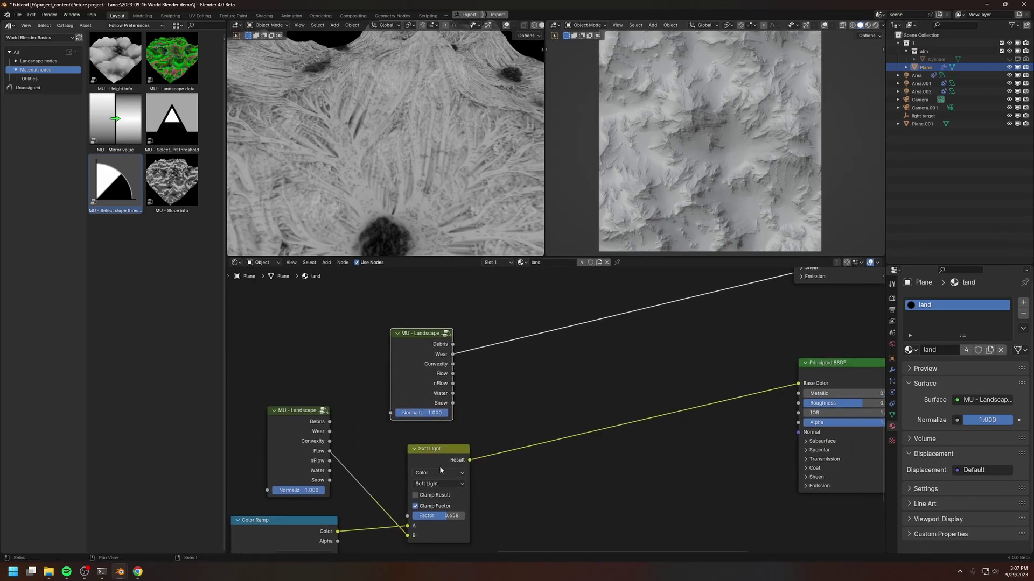
Step: Duplicate the Soft Light node after the first one, connect Wear to its B input, and preview the result
{"action": "left_click_drag", "start_coordinate": [439, 470], "coordinate": [426, 471]}
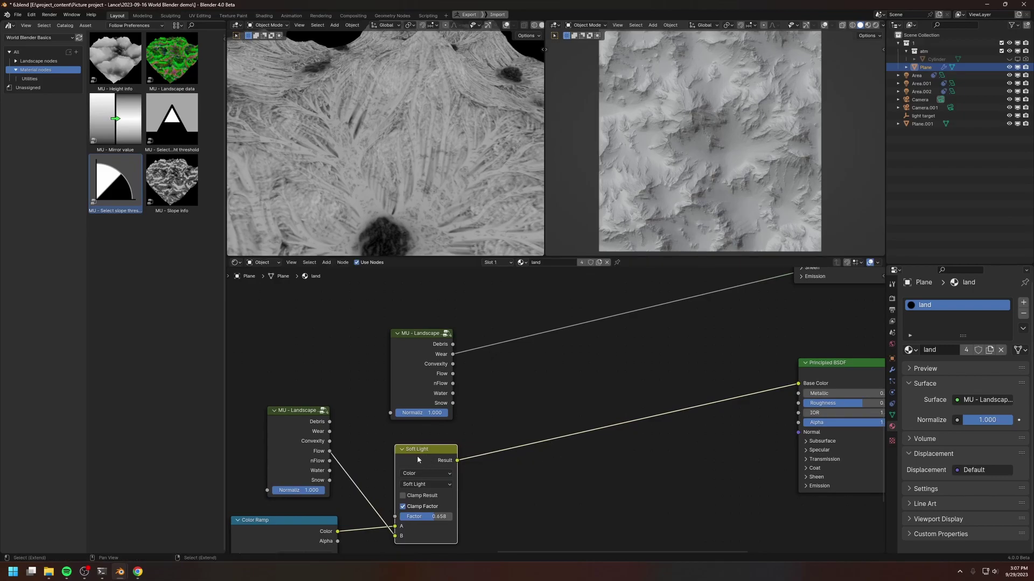
{"action": "key", "text": "shift+d"}
{"action": "left_click_drag", "start_coordinate": [453, 355], "coordinate": [573, 461]}
{"action": "left_click", "coordinate": [587, 455], "text": "ctrl+shift"}
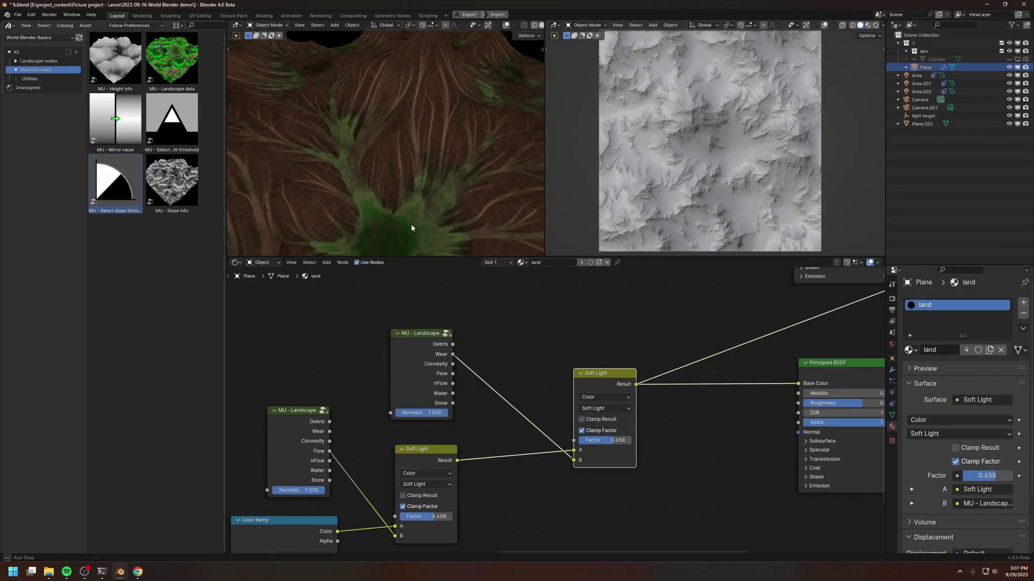
Step: Examine the blended valley colors, then preview the complete Mix Shader on the terrain from the camera view
{"action": "scroll", "coordinate": [412, 226], "scroll_direction": "down", "scroll_amount": 2}
{"action": "middle_click_drag", "start_coordinate": [436, 176], "coordinate": [325, 112]}
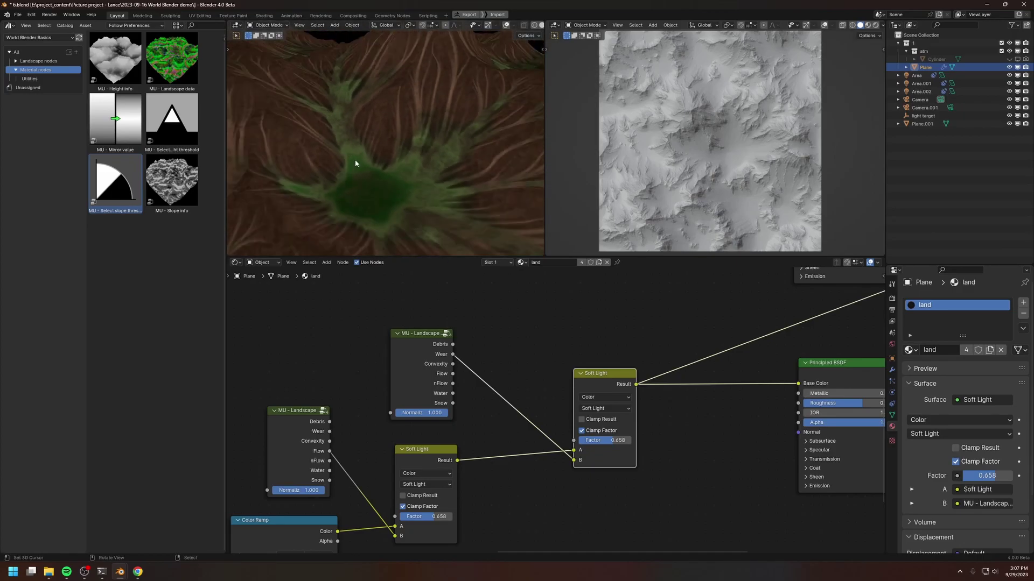
{"action": "middle_click_drag", "start_coordinate": [690, 359], "coordinate": [390, 365]}
{"action": "scroll", "coordinate": [525, 404], "scroll_direction": "down", "scroll_amount": 1}
{"action": "middle_click_drag", "start_coordinate": [551, 344], "coordinate": [319, 520]}
{"action": "left_click", "coordinate": [462, 372], "text": "ctrl+shift"}
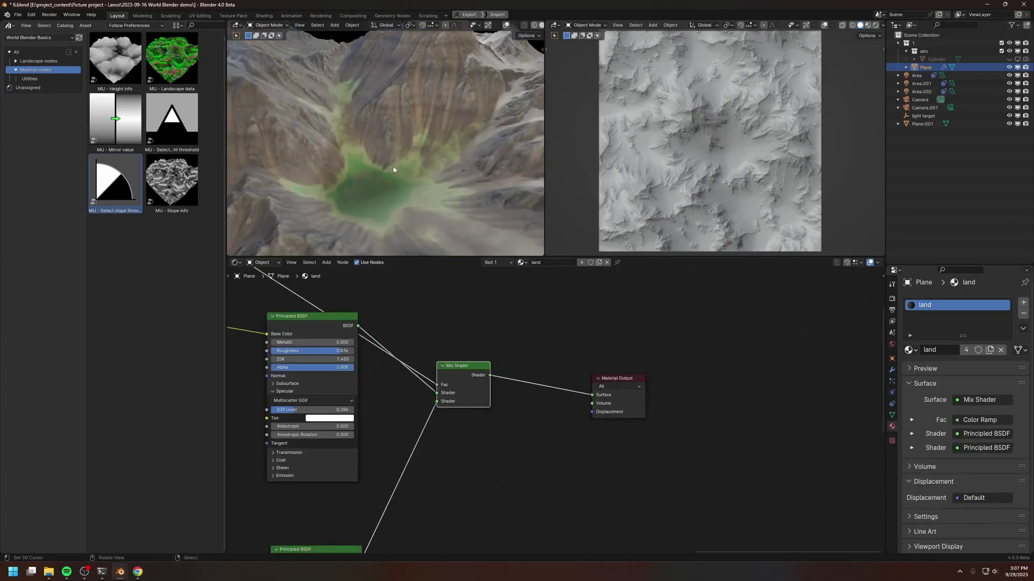
{"action": "middle_click_drag", "start_coordinate": [393, 170], "coordinate": [386, 205]}
{"action": "scroll", "coordinate": [386, 205], "scroll_direction": "down", "scroll_amount": 4}
{"action": "key", "text": "KP_0"}
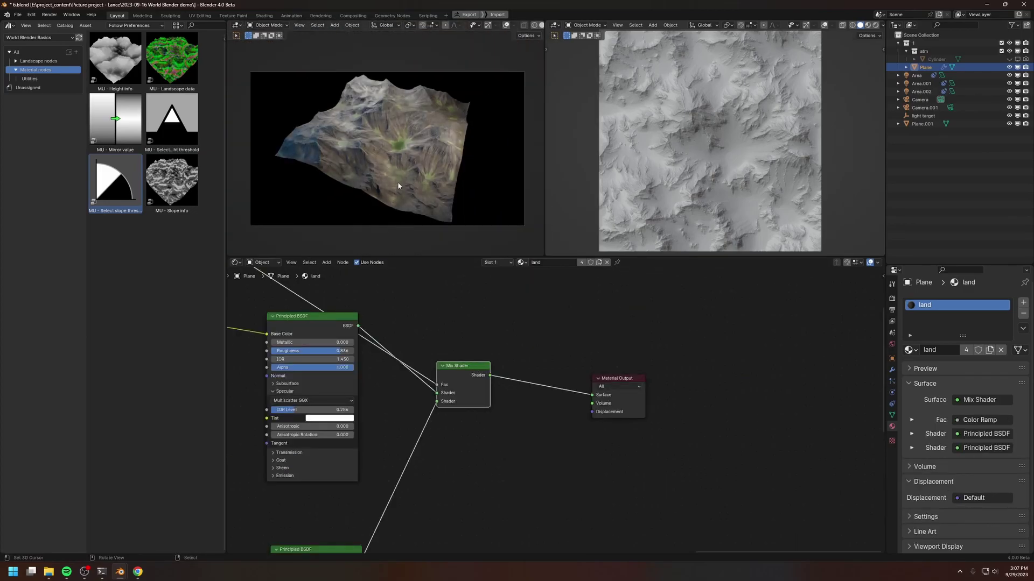
Step: Move the white stop of the Color Ramp driving the Mix Shader factor closer to its black stop
{"action": "scroll", "coordinate": [398, 186], "scroll_direction": "up", "scroll_amount": 2}
{"action": "middle_click_drag", "start_coordinate": [262, 329], "coordinate": [436, 364]}
{"action": "middle_click_drag", "start_coordinate": [266, 269], "coordinate": [433, 369]}
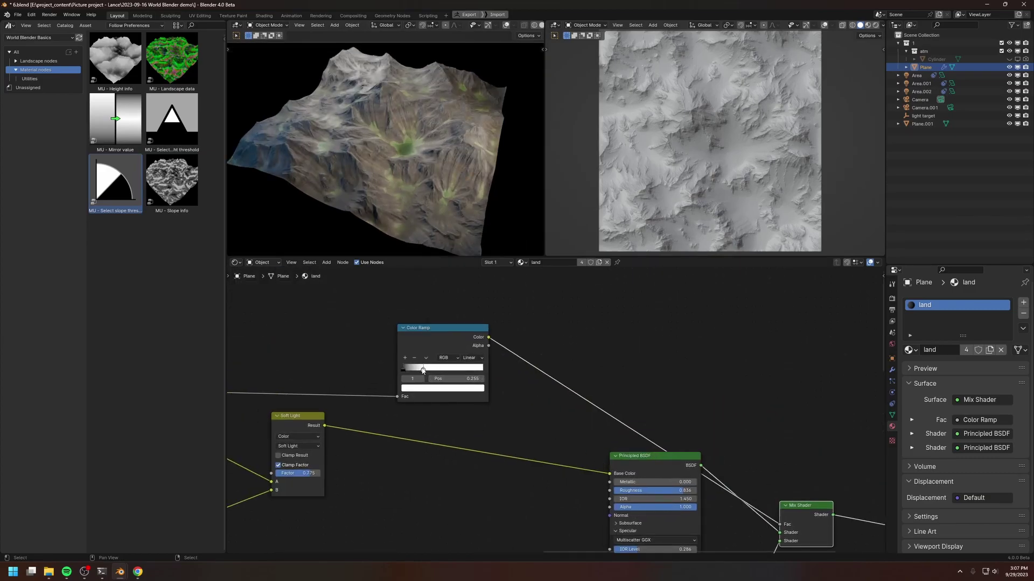
{"action": "left_click_drag", "start_coordinate": [423, 370], "coordinate": [410, 368]}
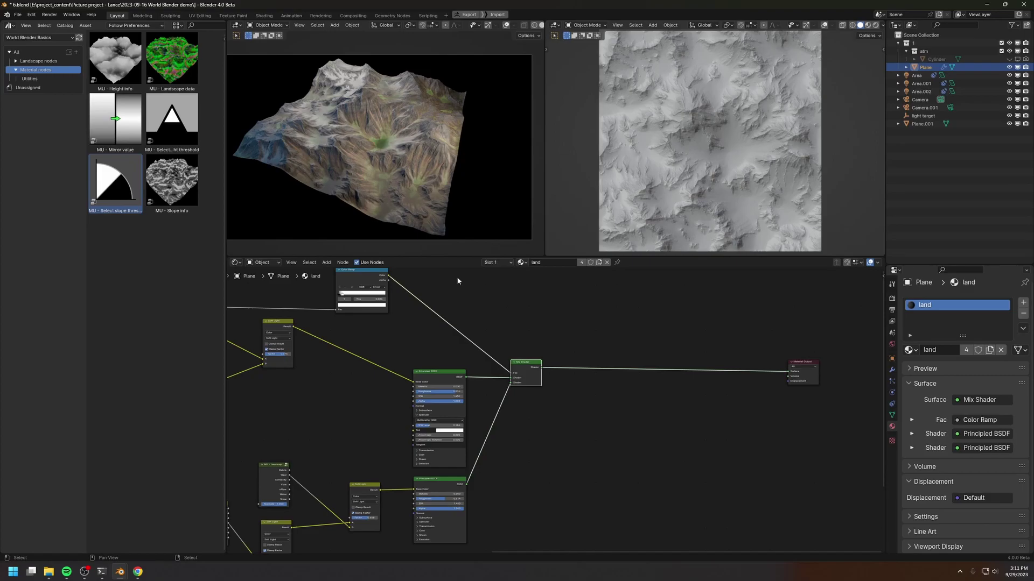
Step: Add another MU - Landscape data node above the Mix Shader and preview its Water output on the terrain
{"action": "middle_click_drag", "start_coordinate": [375, 453], "coordinate": [585, 383]}
{"action": "middle_click_drag", "start_coordinate": [696, 336], "coordinate": [482, 449]}
{"action": "left_click_drag", "start_coordinate": [178, 63], "coordinate": [501, 355]}
{"action": "left_click", "coordinate": [548, 351], "text": "ctrl+shift"}
{"action": "left_click", "coordinate": [548, 353], "text": "ctrl+shift"}
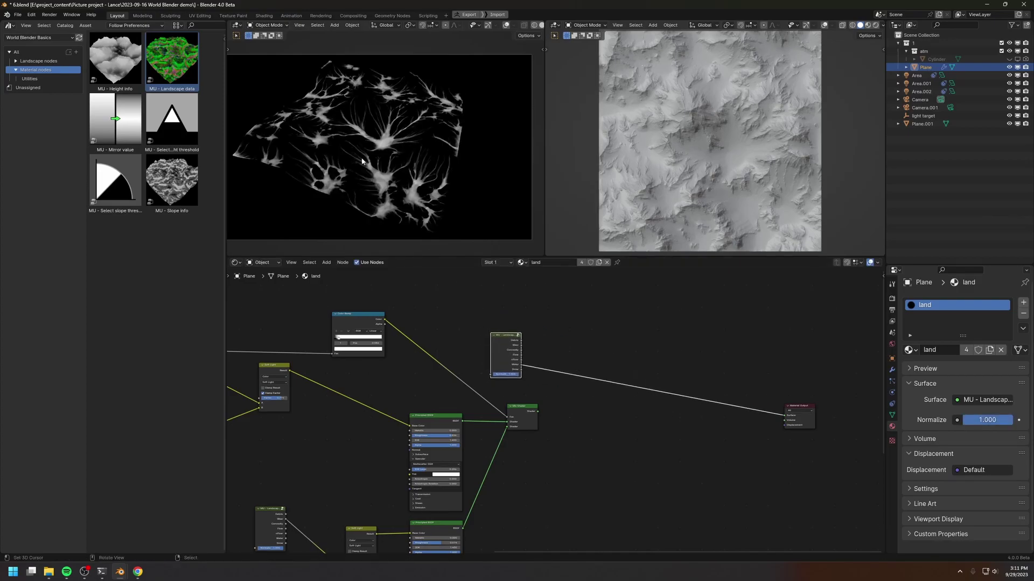
{"action": "mouse_move", "coordinate": [371, 387]}
{"action": "middle_mouse_down"}
{"action": "mouse_move", "coordinate": [639, 269]}
{"action": "mouse_move", "coordinate": [409, 354]}
{"action": "mouse_move", "coordinate": [639, 273]}
{"action": "mouse_move", "coordinate": [695, 548]}
{"action": "mouse_move", "coordinate": [373, 392]}
{"action": "middle_mouse_up"}
{"action": "scroll", "coordinate": [601, 357], "scroll_direction": "up", "scroll_amount": 5}
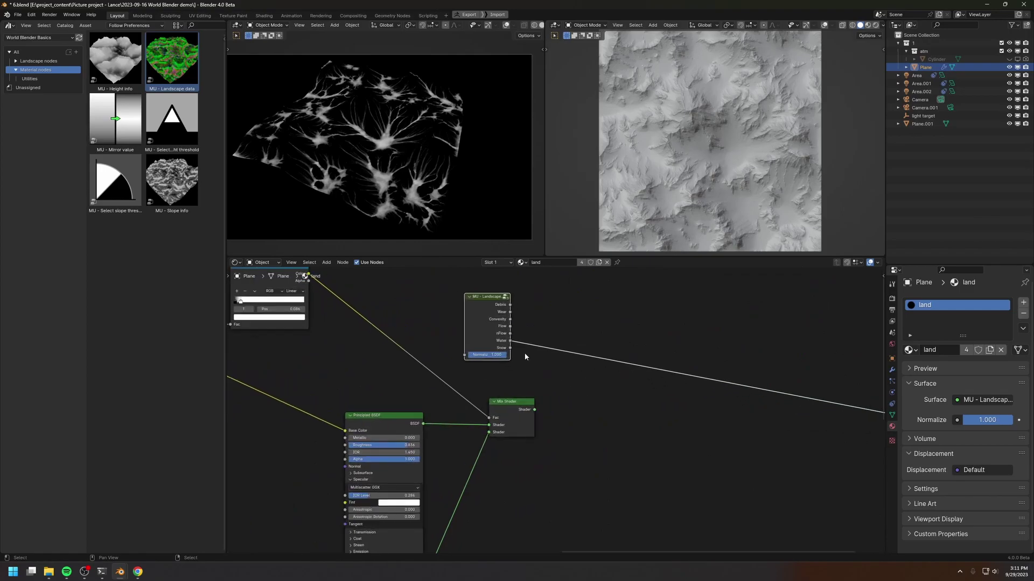
Step: Reposition the MU - Landscape data node above the Mix Shader and examine its Water mask up close on the terrain
{"action": "left_click_drag", "start_coordinate": [498, 331], "coordinate": [520, 345]}
{"action": "middle_click_drag", "start_coordinate": [521, 345], "coordinate": [512, 327]}
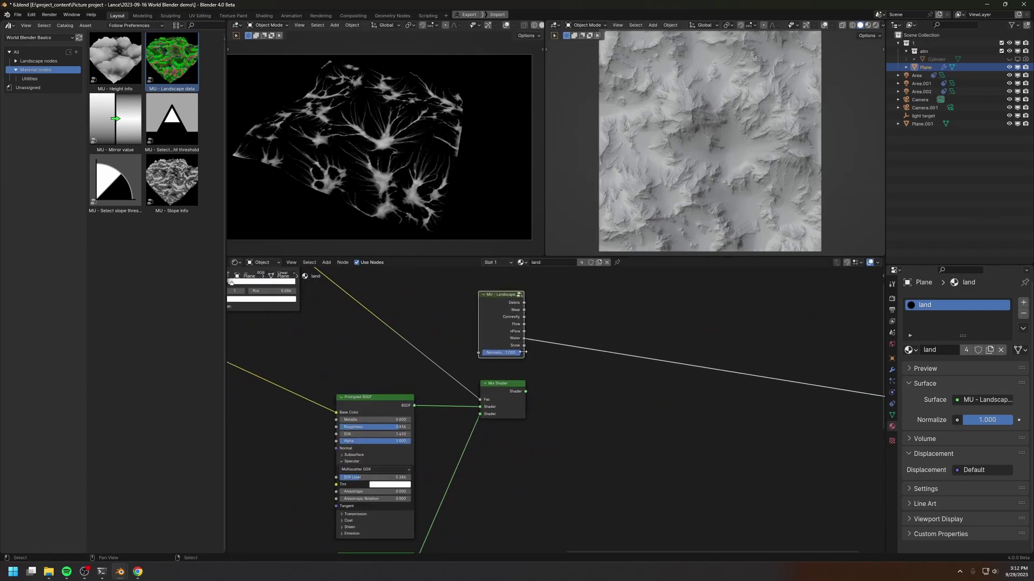
{"action": "left_click_drag", "start_coordinate": [509, 332], "coordinate": [510, 331]}
{"action": "middle_click_drag", "start_coordinate": [639, 385], "coordinate": [595, 403]}
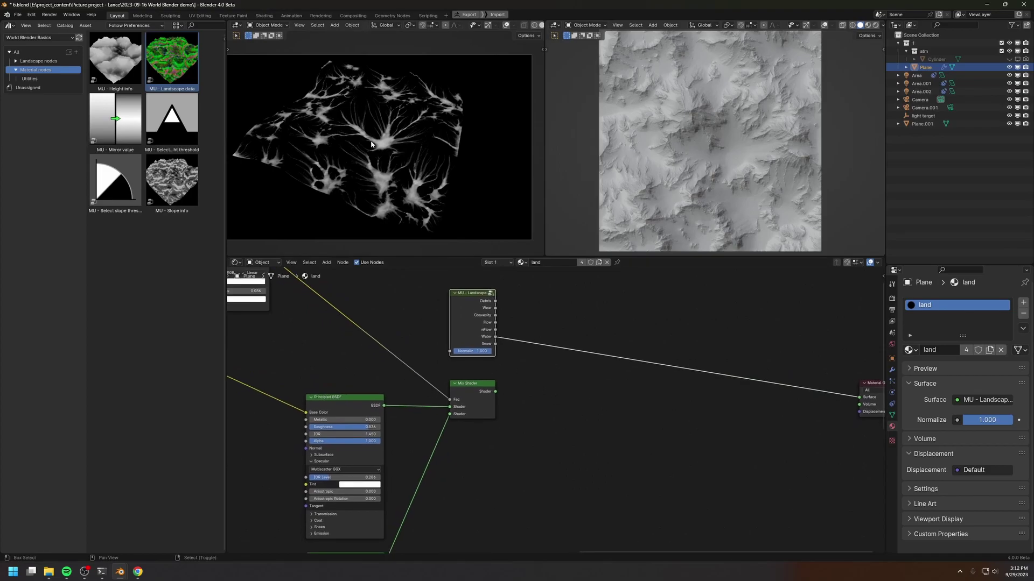
{"action": "scroll", "coordinate": [377, 171], "scroll_direction": "up", "scroll_amount": 5}
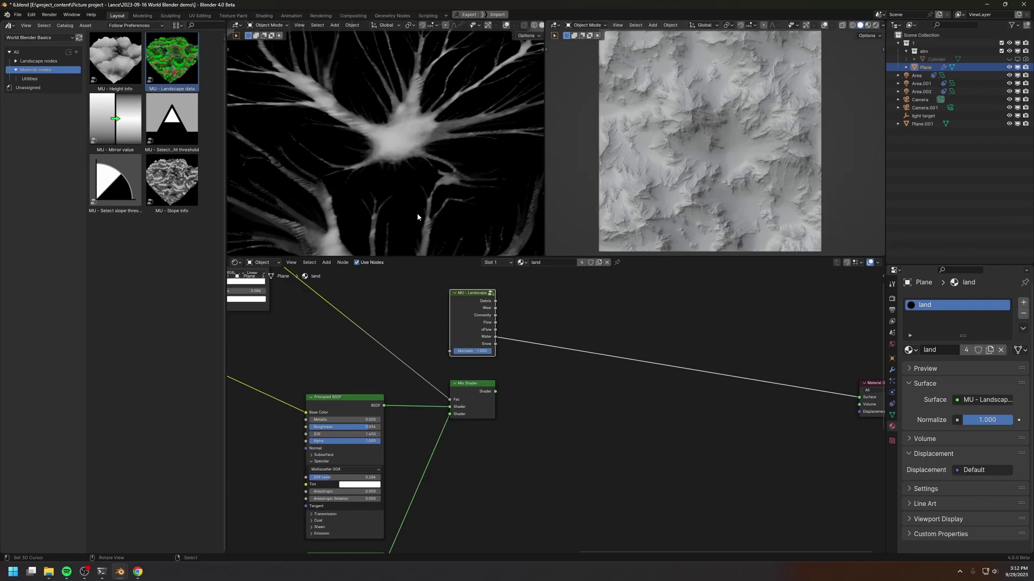
Step: Duplicate the debris Principled BSDF and place the copy below the Mix Shader
{"action": "middle_click_drag", "start_coordinate": [371, 479], "coordinate": [406, 361]}
{"action": "scroll", "coordinate": [388, 433], "scroll_direction": "down", "scroll_amount": 1}
{"action": "left_click", "coordinate": [388, 434]}
{"action": "key", "text": "shift+d"}
{"action": "left_click", "coordinate": [529, 342]}
{"action": "middle_click_drag", "start_coordinate": [529, 342], "coordinate": [509, 409]}
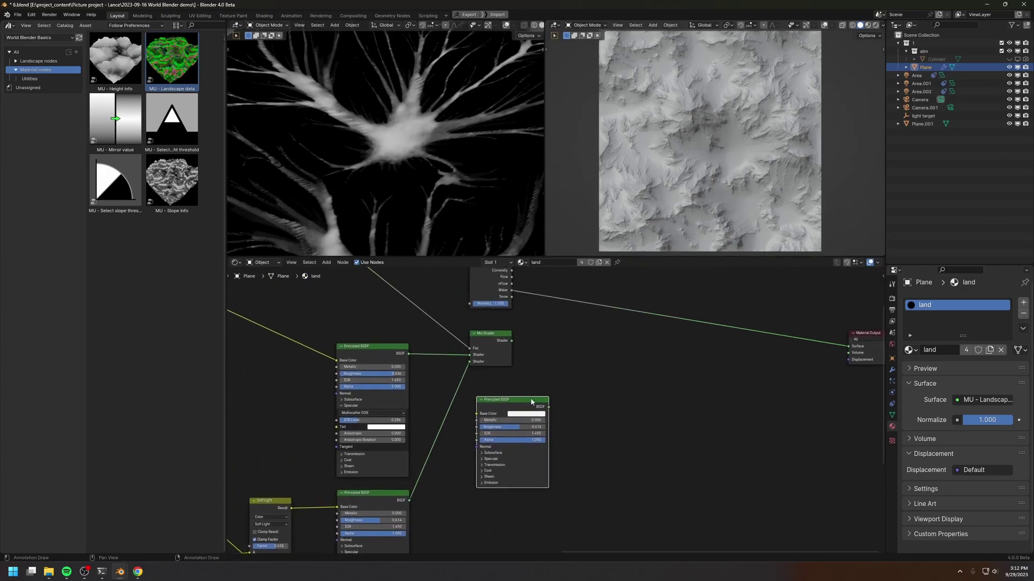
{"action": "middle_click_drag", "start_coordinate": [579, 403], "coordinate": [565, 404]}
Step: Combine the existing Mix Shader and the duplicated Principled BSDF in a new Mix Shader, and space the mix nodes apart
{"action": "right_click_drag", "start_coordinate": [492, 400], "coordinate": [493, 349], "text": "ctrl+shift"}
{"action": "key", "text": "g"}
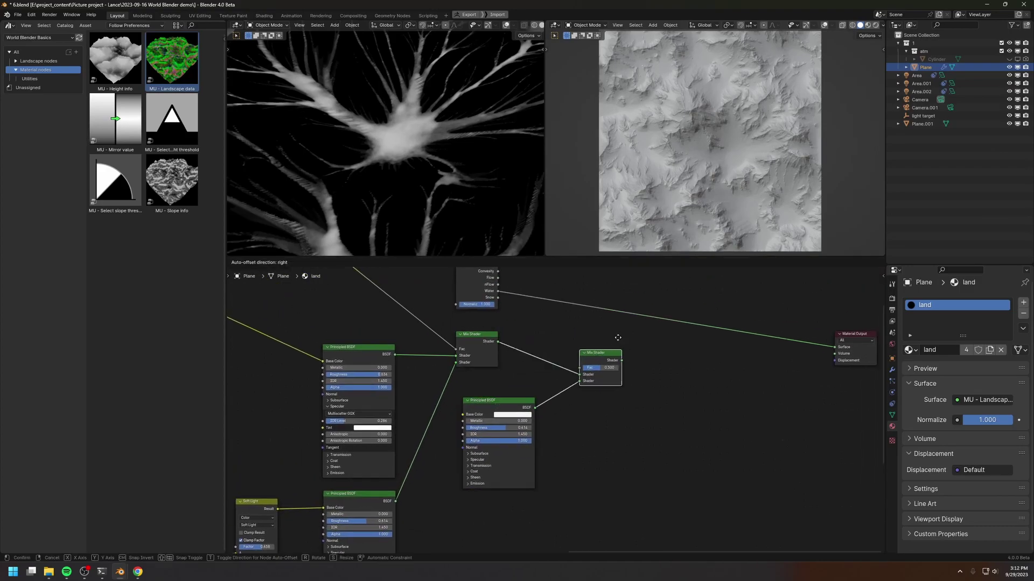
{"action": "left_click", "coordinate": [656, 339]}
{"action": "left_click_drag", "start_coordinate": [472, 348], "coordinate": [459, 343]}
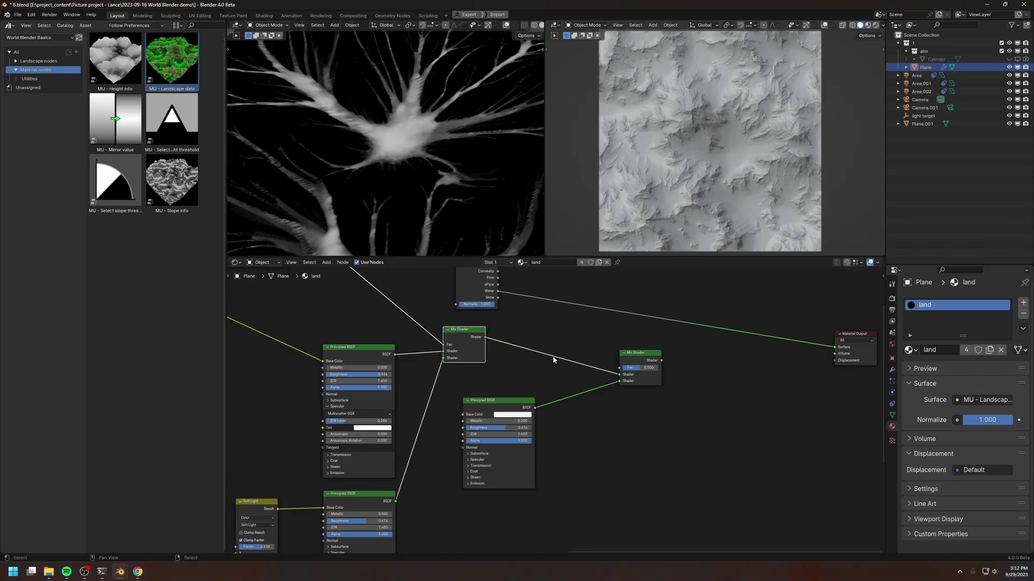
Step: Connect the landscape data's Water output to the new Mix Shader's factor and preview the mix on the terrain
{"action": "middle_click_drag", "start_coordinate": [554, 357], "coordinate": [538, 372]}
{"action": "left_click_drag", "start_coordinate": [619, 372], "coordinate": [623, 367]}
{"action": "left_click_drag", "start_coordinate": [483, 307], "coordinate": [704, 363]}
{"action": "left_click", "coordinate": [632, 382], "text": "ctrl+shift"}
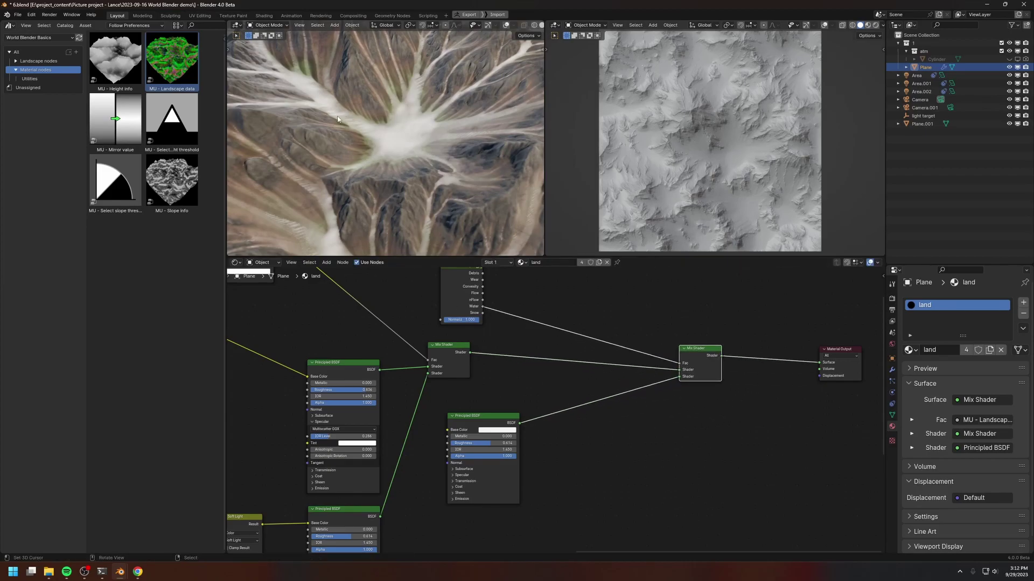
{"action": "middle_click_drag", "start_coordinate": [381, 157], "coordinate": [447, 243], "text": "shift"}
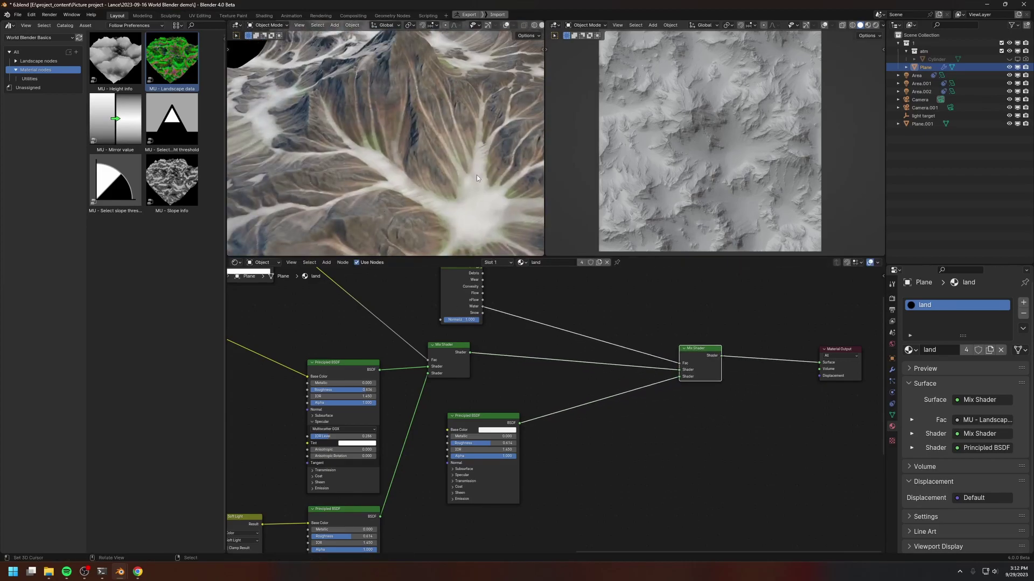
Step: Insert a Color Ramp between the Water output and the factor of the final Mix Shader
{"action": "middle_click_drag", "start_coordinate": [583, 308], "coordinate": [543, 335]}
{"action": "key", "text": "shift+a"}
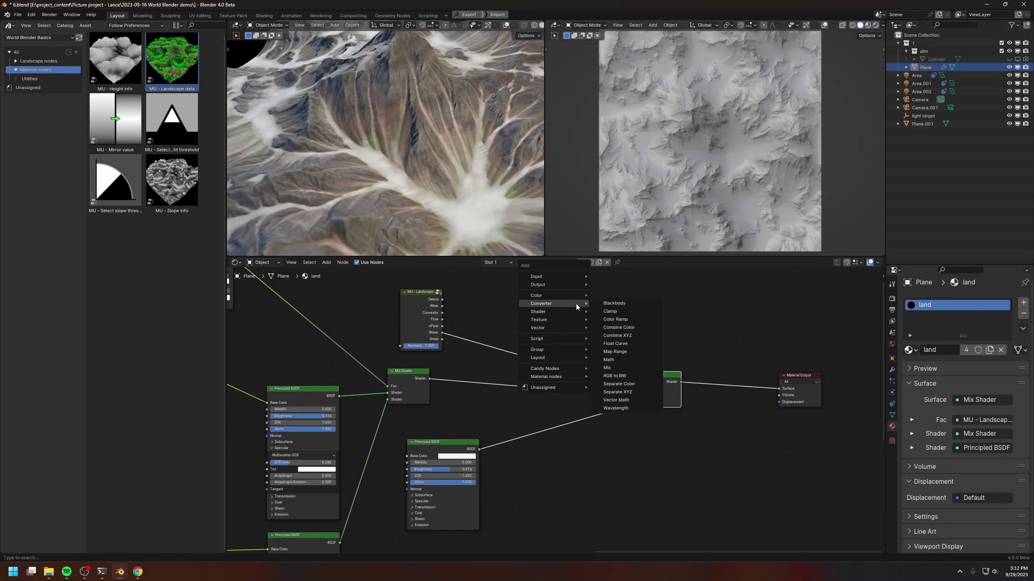
{"action": "mouse_move", "coordinate": [561, 309]}
{"action": "left_click", "coordinate": [614, 318]}
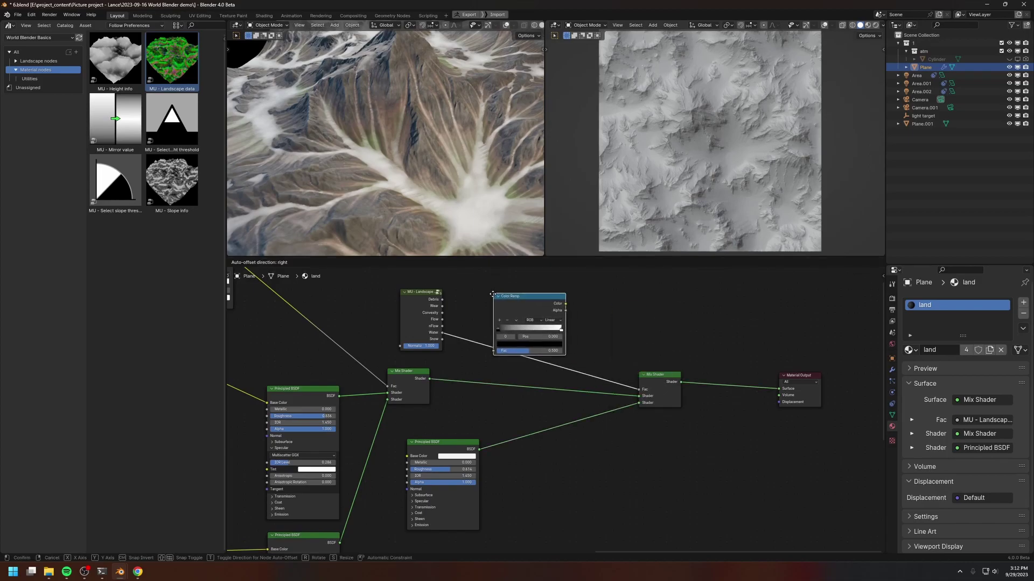
{"action": "left_click", "coordinate": [575, 326]}
Step: Tighten the Water mask by moving the ramp's black stop slightly inward and white stop to 0.427, then preview the final Mix Shader
{"action": "scroll", "coordinate": [574, 327], "scroll_direction": "up", "scroll_amount": 2}
{"action": "left_click_drag", "start_coordinate": [492, 315], "coordinate": [501, 321]}
{"action": "left_click", "coordinate": [511, 303], "text": "ctrl+shift"}
{"action": "left_click_drag", "start_coordinate": [563, 319], "coordinate": [521, 317]}
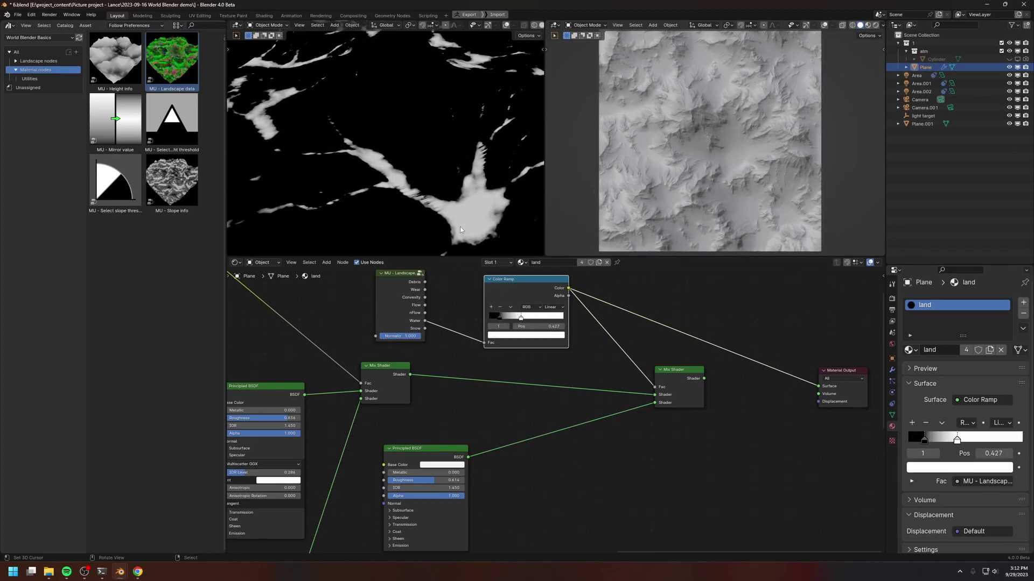
{"action": "middle_click_drag", "start_coordinate": [554, 318], "coordinate": [516, 323]}
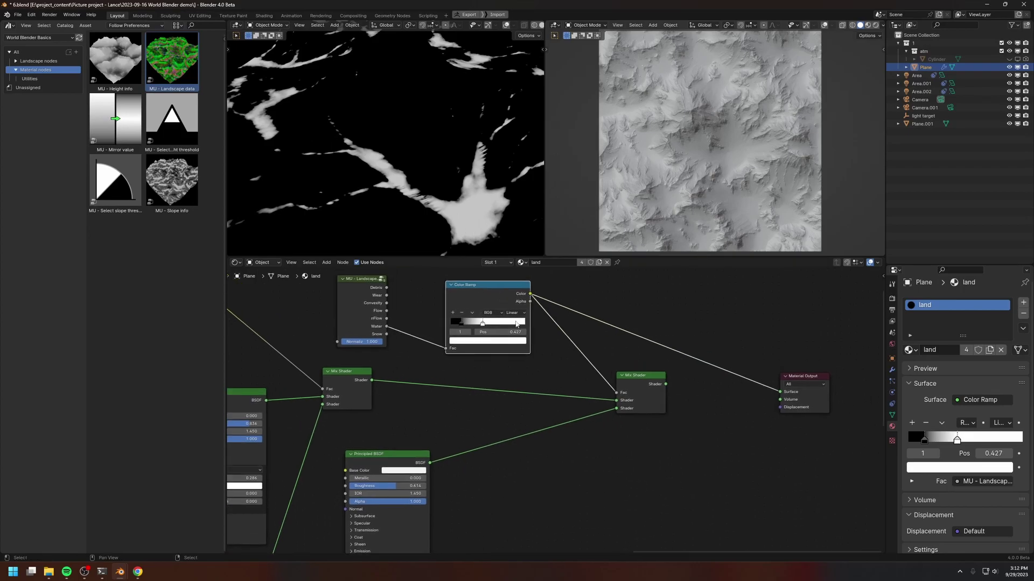
{"action": "left_click", "coordinate": [640, 379], "text": "ctrl+shift"}
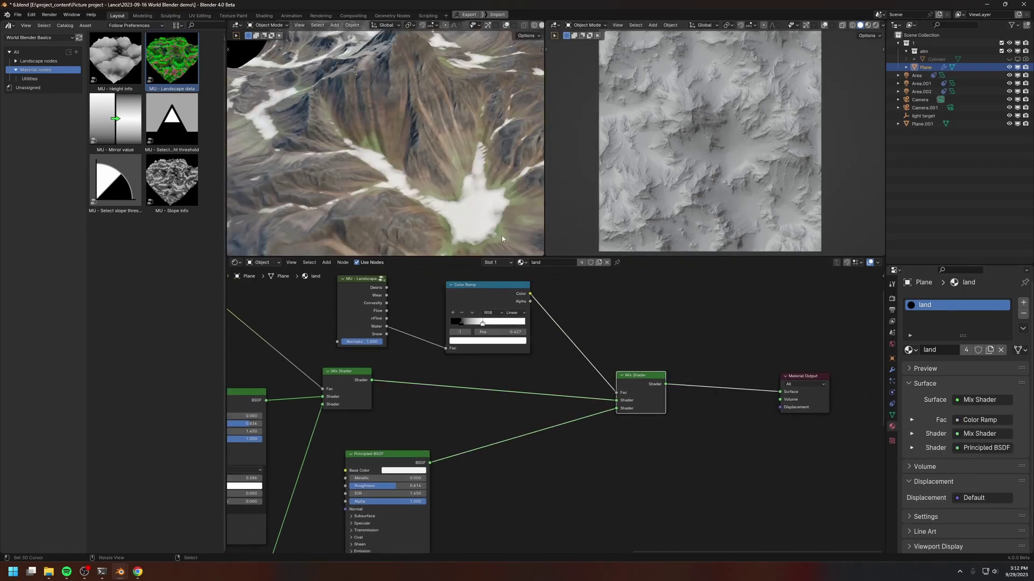
Step: Change the water Principled BSDF's base color to a muted light brown
{"action": "middle_click_drag", "start_coordinate": [529, 435], "coordinate": [568, 318]}
{"action": "left_click", "coordinate": [442, 353]}
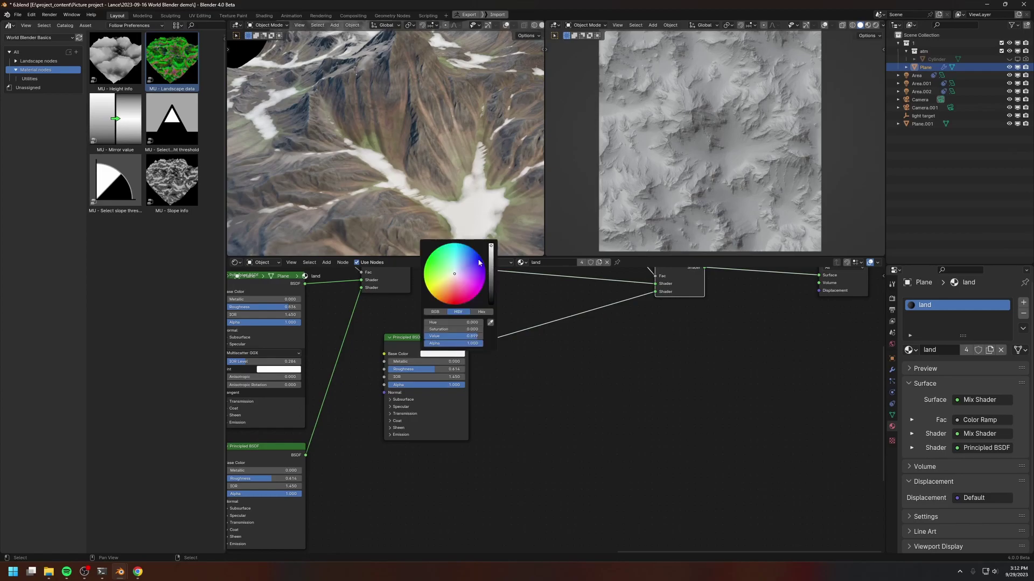
{"action": "left_click_drag", "start_coordinate": [491, 265], "coordinate": [450, 281]}
{"action": "left_click", "coordinate": [450, 280]}
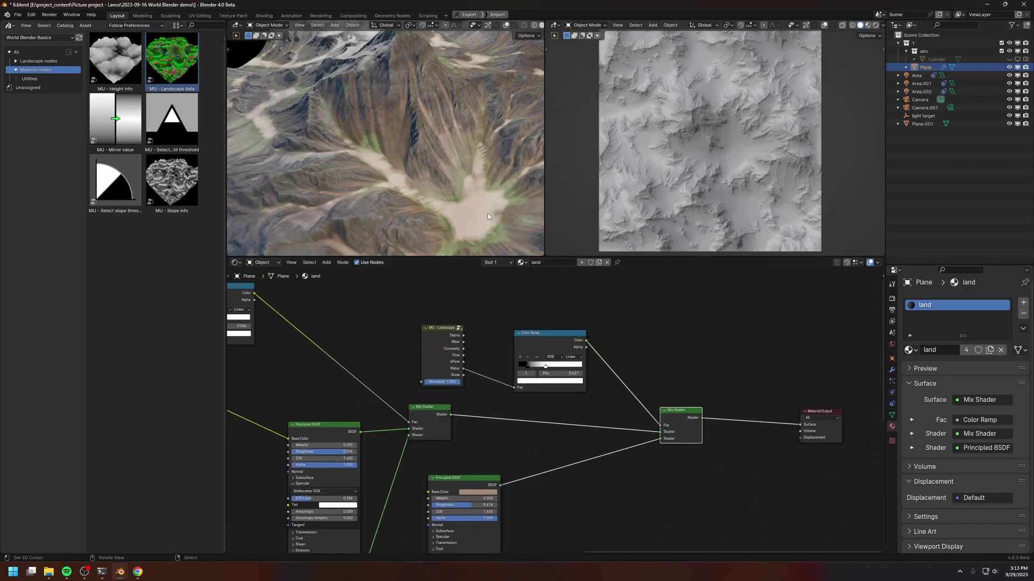
Step: Darken the white stop of the Water Color Ramp to a dark grey and check the softened effect on the terrain
{"action": "scroll", "coordinate": [557, 369], "scroll_direction": "up", "scroll_amount": 1}
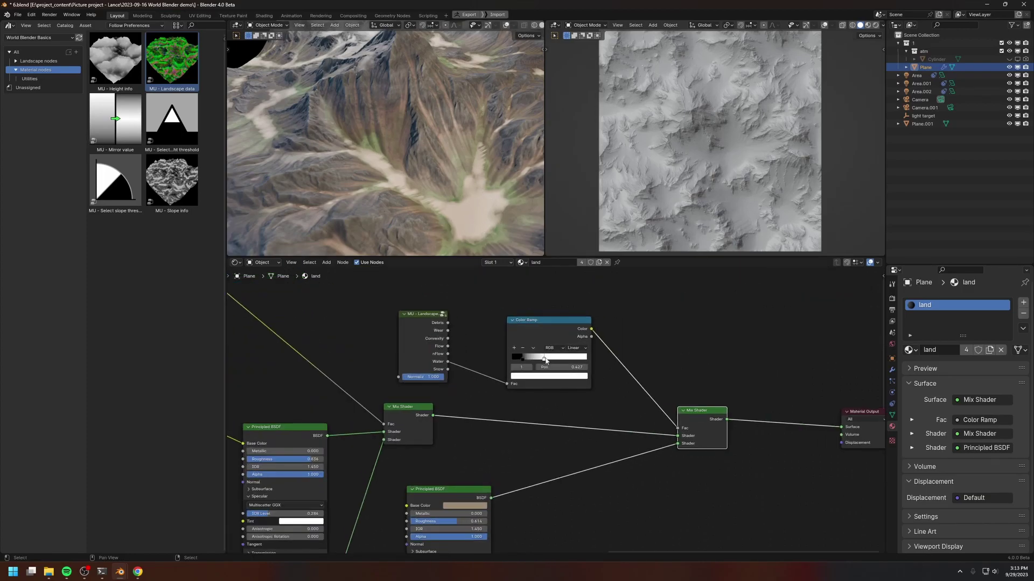
{"action": "left_click", "coordinate": [549, 376]}
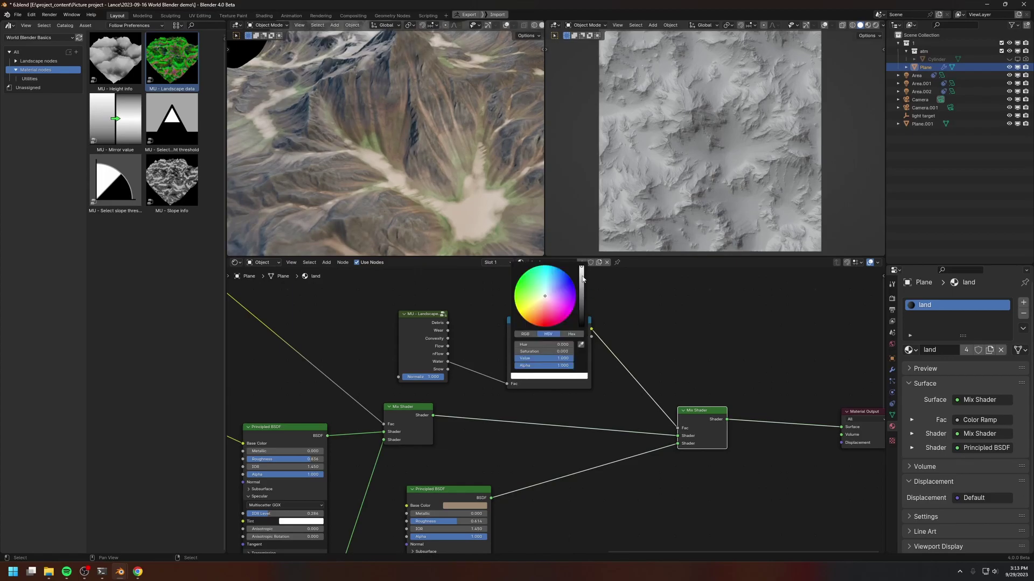
{"action": "left_click_drag", "start_coordinate": [583, 278], "coordinate": [581, 303]}
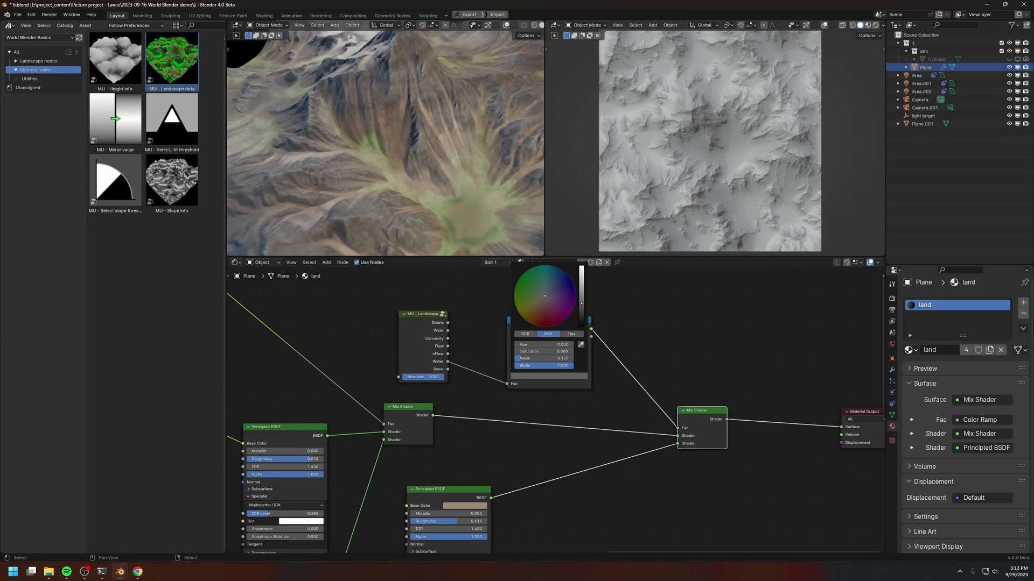
{"action": "scroll", "coordinate": [447, 214], "scroll_direction": "down", "scroll_amount": 5}
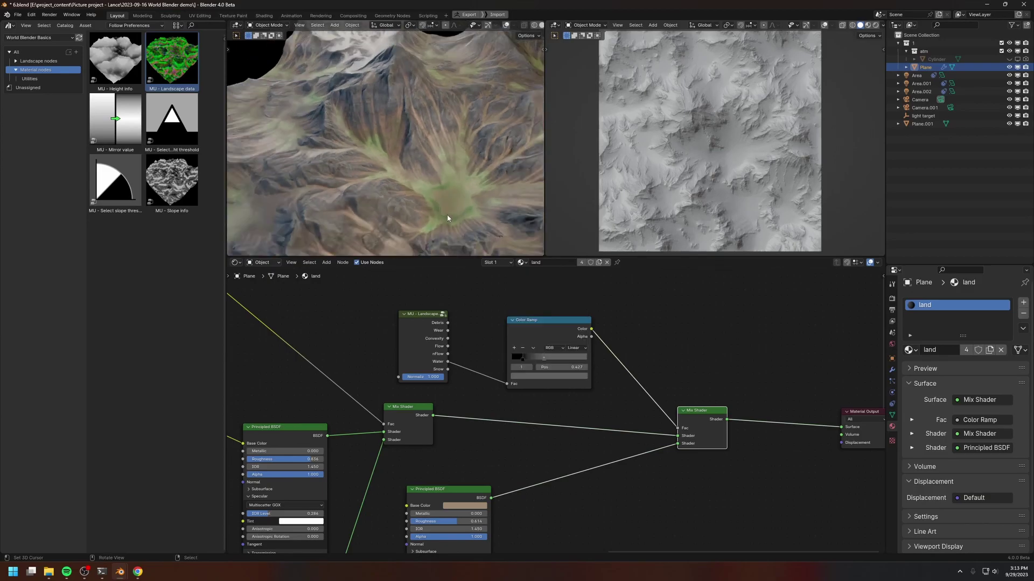
{"action": "scroll", "coordinate": [450, 220], "scroll_direction": "down", "scroll_amount": 3}
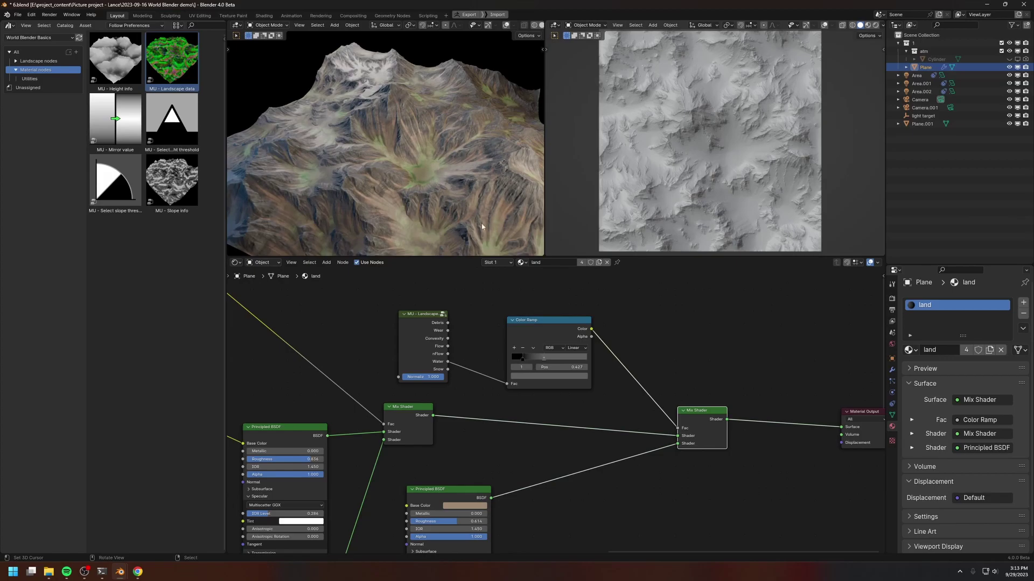
Step: Preview the rock Principled BSDF, the debris Principled BSDF, the first Mix Shader and the final Mix Shader in turn
{"action": "middle_click_drag", "start_coordinate": [494, 277], "coordinate": [516, 280]}
{"action": "scroll", "coordinate": [561, 361], "scroll_direction": "down", "scroll_amount": 3}
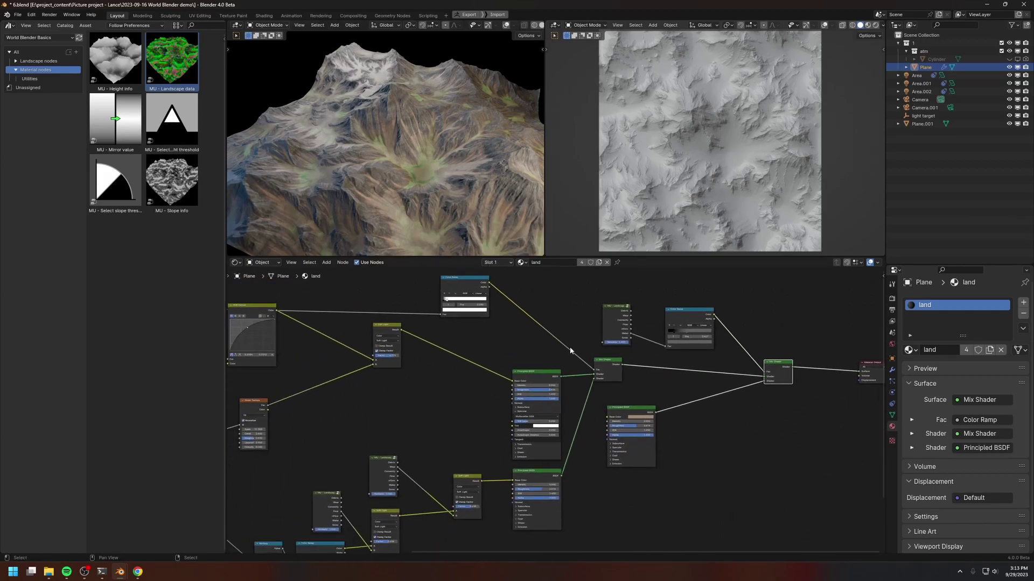
{"action": "left_click", "coordinate": [536, 373], "text": "ctrl+shift"}
{"action": "middle_click_drag", "start_coordinate": [589, 403], "coordinate": [585, 375]}
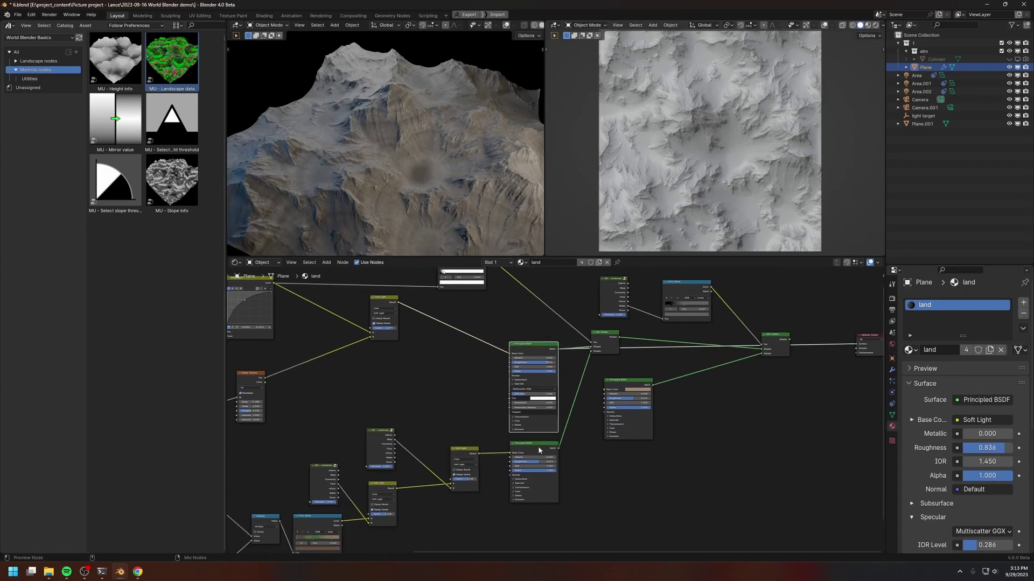
{"action": "left_click", "coordinate": [538, 447], "text": "ctrl+shift"}
{"action": "left_click", "coordinate": [610, 337], "text": "ctrl+shift"}
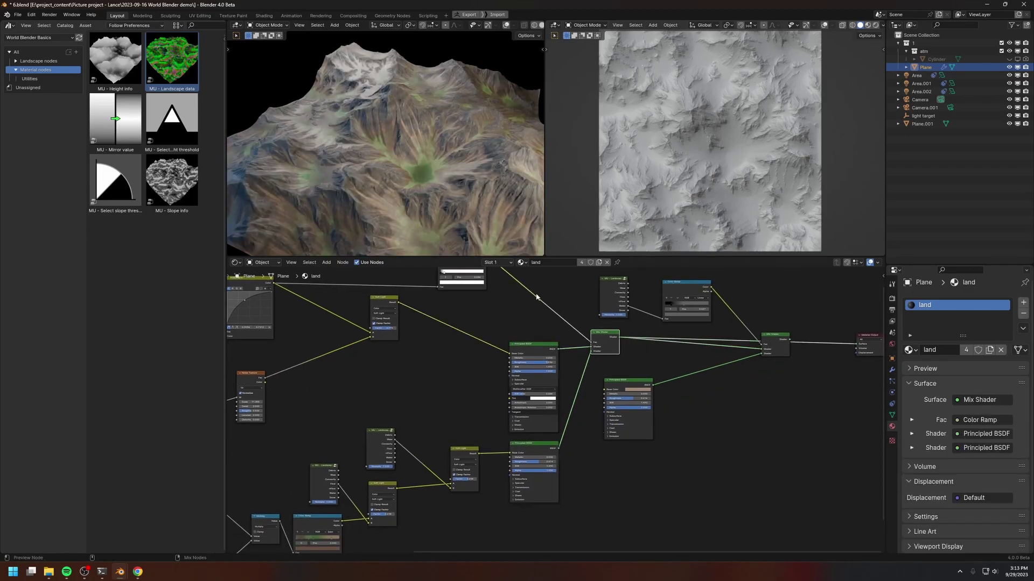
{"action": "scroll", "coordinate": [605, 404], "scroll_direction": "right", "scroll_amount": 3, "text": "ctrl"}
{"action": "left_click", "coordinate": [657, 357], "text": "ctrl+shift"}
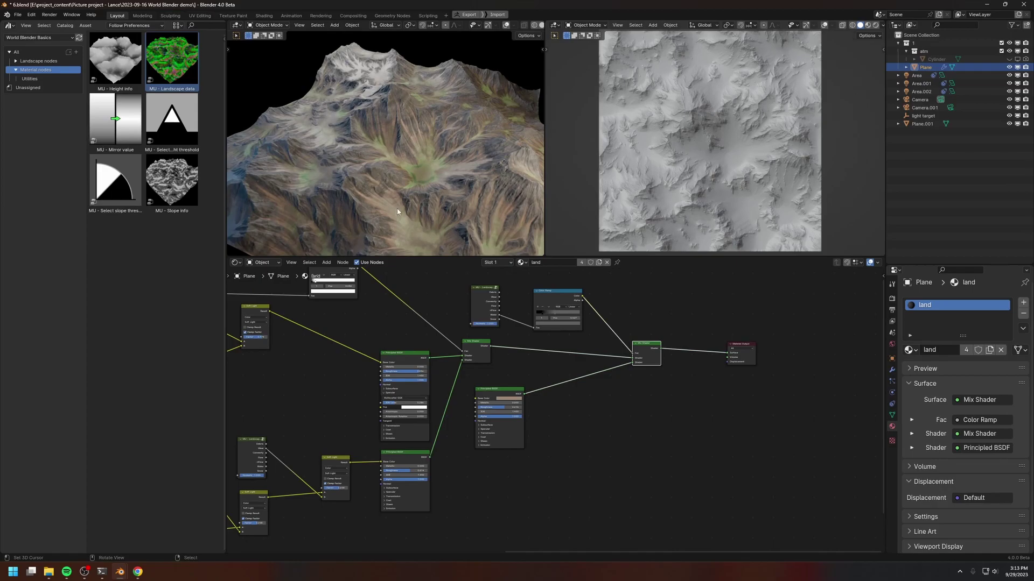
Step: Examine the finished land material from several angles and the camera view, and review the complete node tree
{"action": "middle_click_drag", "start_coordinate": [484, 254], "coordinate": [464, 158]}
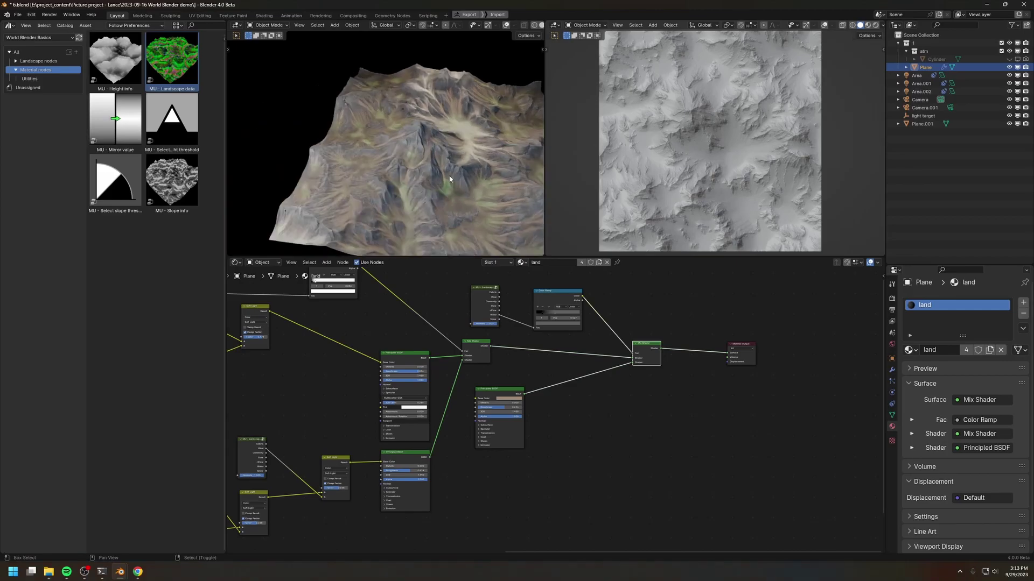
{"action": "middle_click_drag", "start_coordinate": [374, 400], "coordinate": [319, 452]}
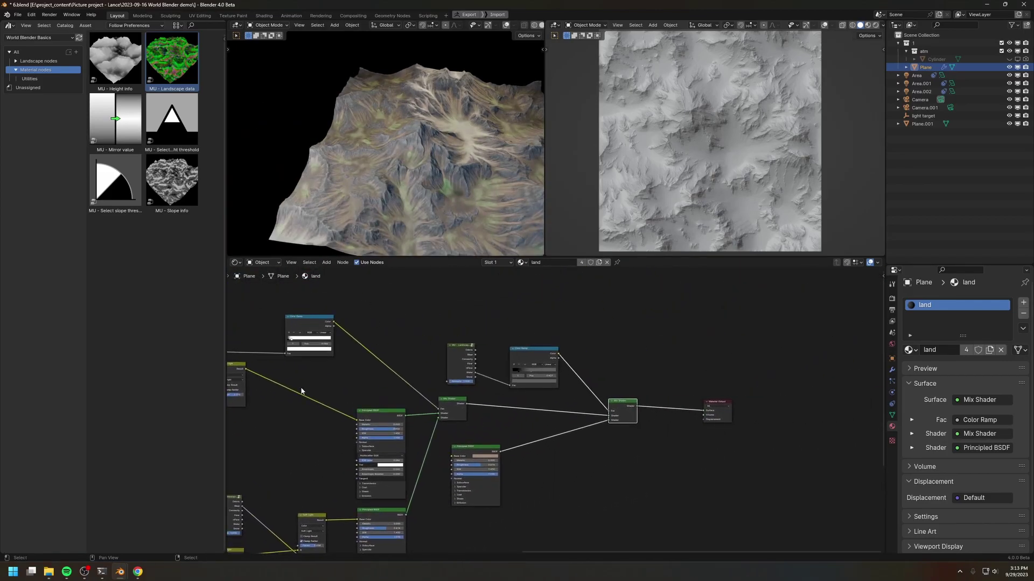
{"action": "middle_click_drag", "start_coordinate": [254, 415], "coordinate": [554, 387]}
{"action": "scroll", "coordinate": [550, 409], "scroll_direction": "down", "scroll_amount": 5}
{"action": "middle_click_drag", "start_coordinate": [686, 407], "coordinate": [585, 408]}
{"action": "scroll", "coordinate": [452, 207], "scroll_direction": "up", "scroll_amount": 6}
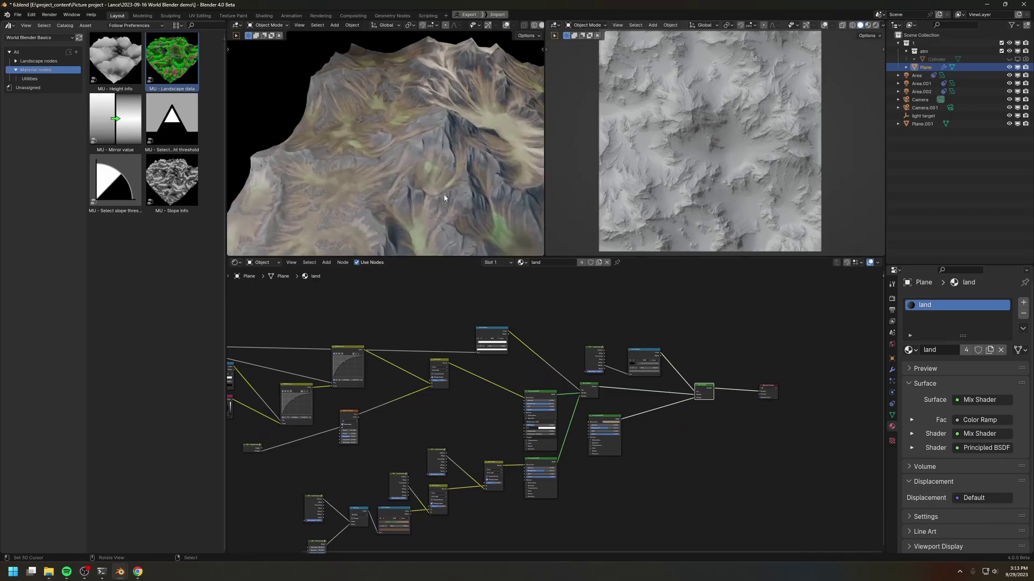
{"action": "middle_click_drag", "start_coordinate": [463, 176], "coordinate": [437, 166]}
{"action": "key", "text": "KP_0"}
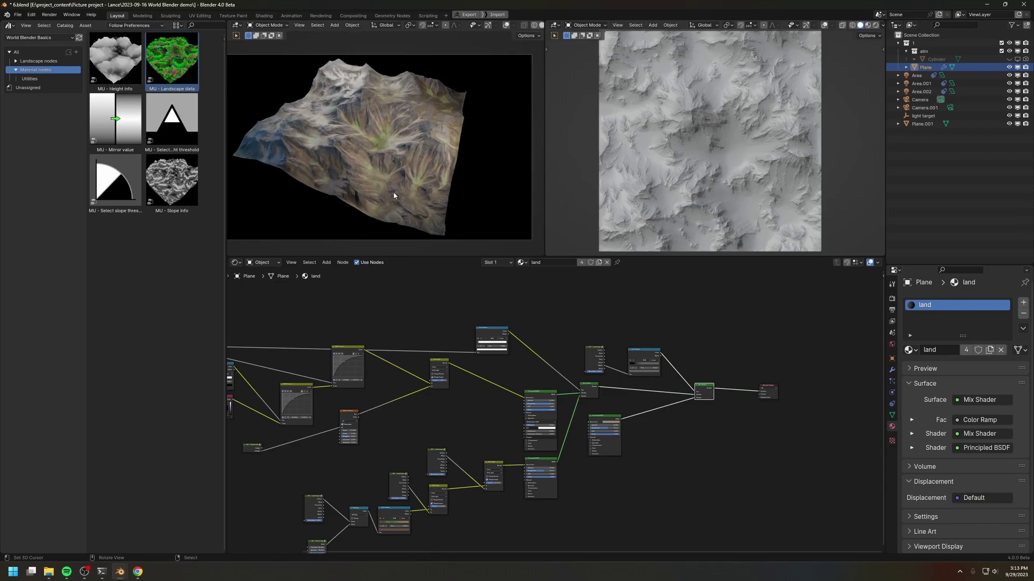
{"action": "key", "text": "KP_0"}
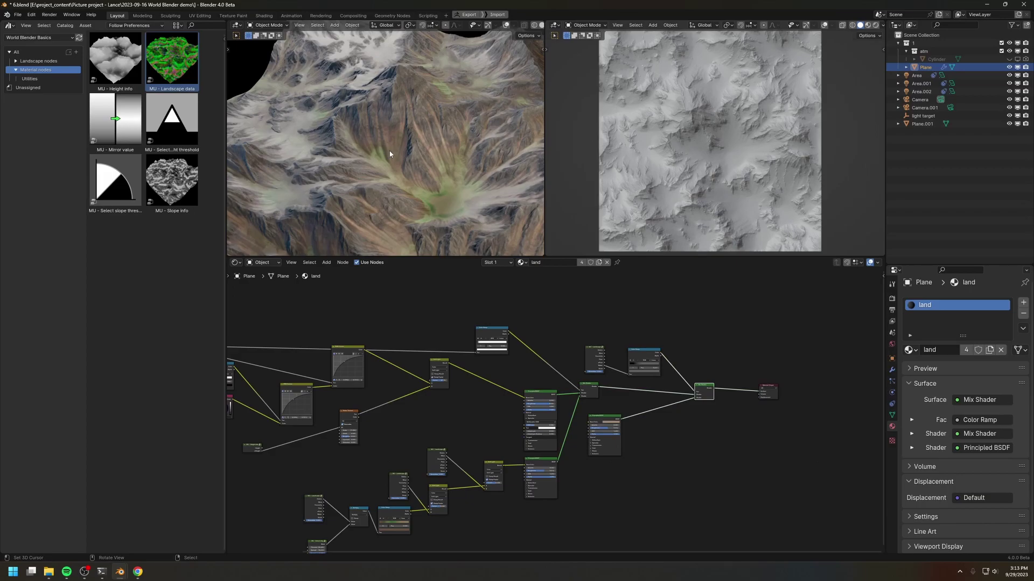
{"action": "middle_click_drag", "start_coordinate": [487, 433], "coordinate": [581, 367]}
{"action": "scroll", "coordinate": [564, 430], "scroll_direction": "up", "scroll_amount": 7}
{"action": "middle_click_drag", "start_coordinate": [380, 392], "coordinate": [671, 454]}
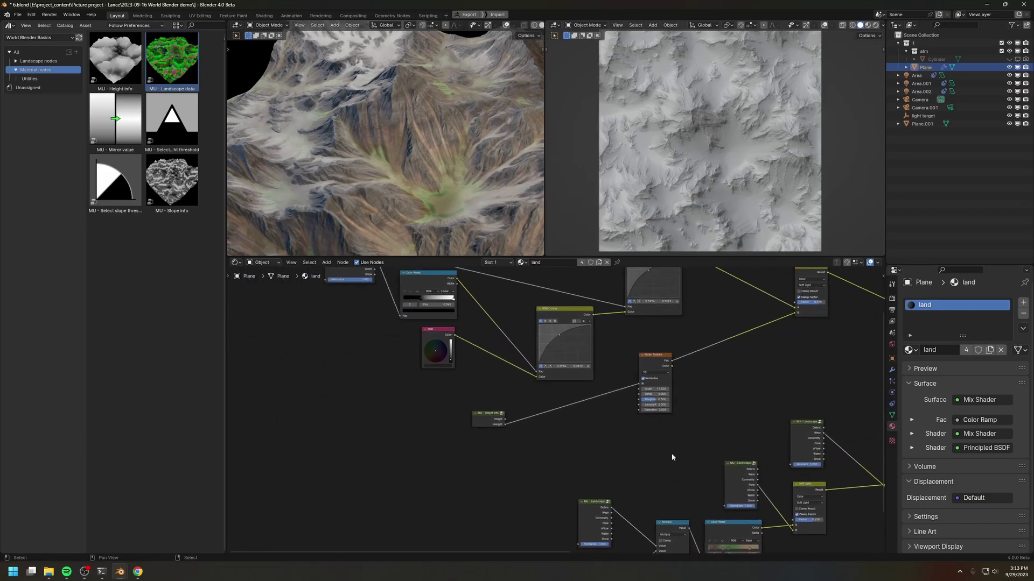
{"action": "scroll", "coordinate": [618, 435], "scroll_direction": "down", "scroll_amount": 4}
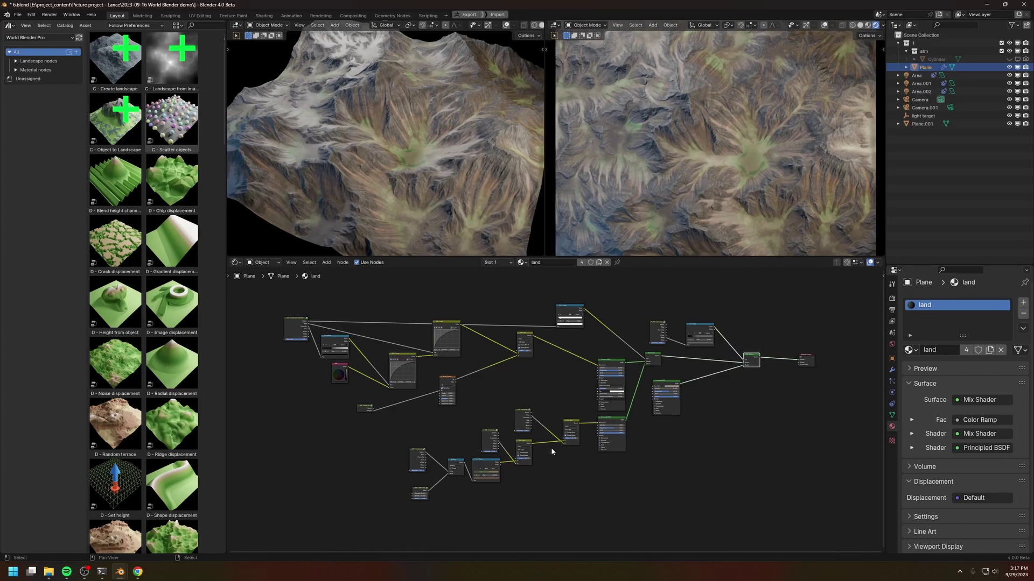
Step: Expand the Landscape nodes catalog of the World Blender Pro library and show its Helpers assets
{"action": "left_click", "coordinate": [16, 60]}
{"action": "left_click", "coordinate": [30, 88]}
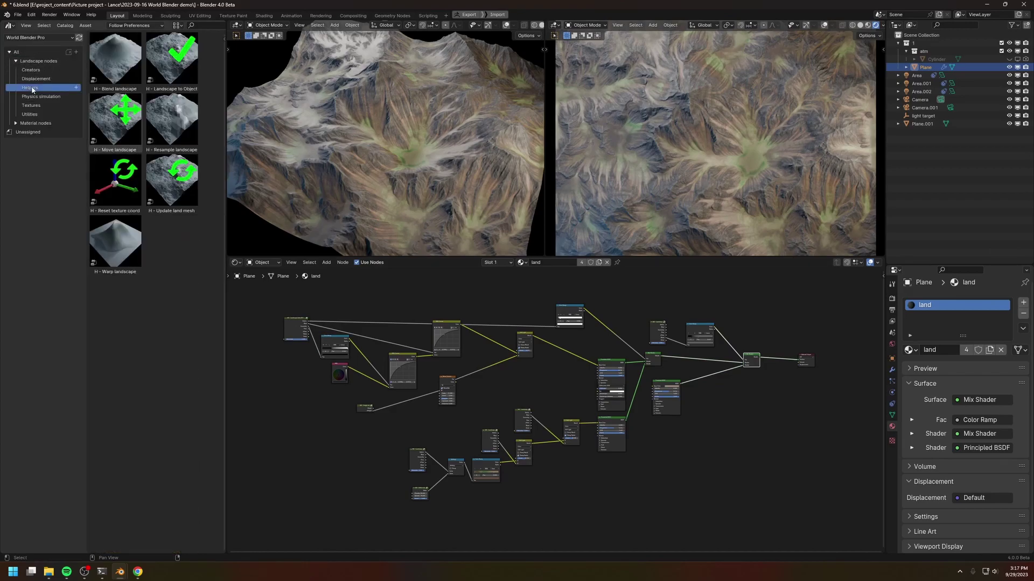